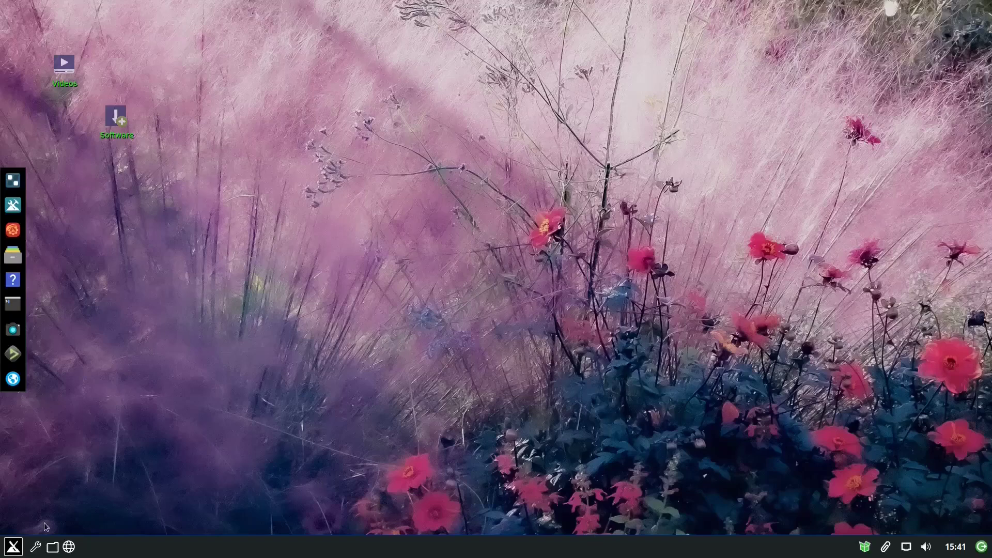
- Briefly open and dismiss the application finder and the drun launcher, then select the antiX FAQ icon
{"action": "left_click", "coordinate": [16, 549]}
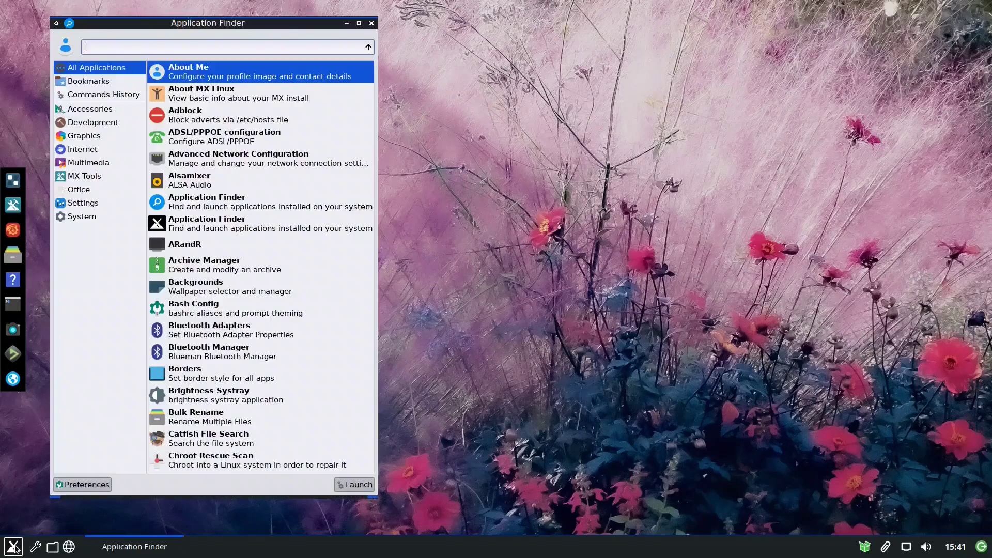
{"action": "left_click", "coordinate": [371, 23]}
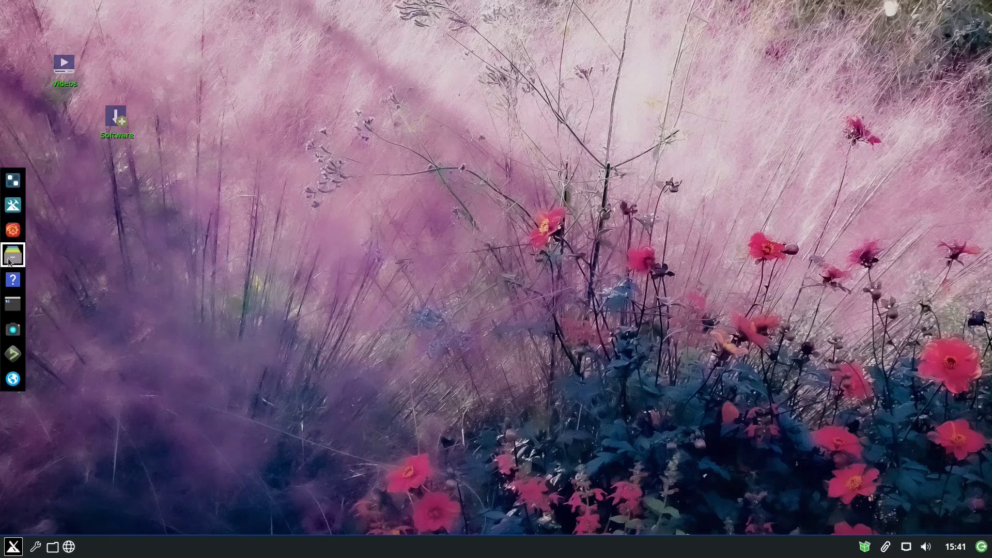
{"action": "left_click", "coordinate": [13, 180]}
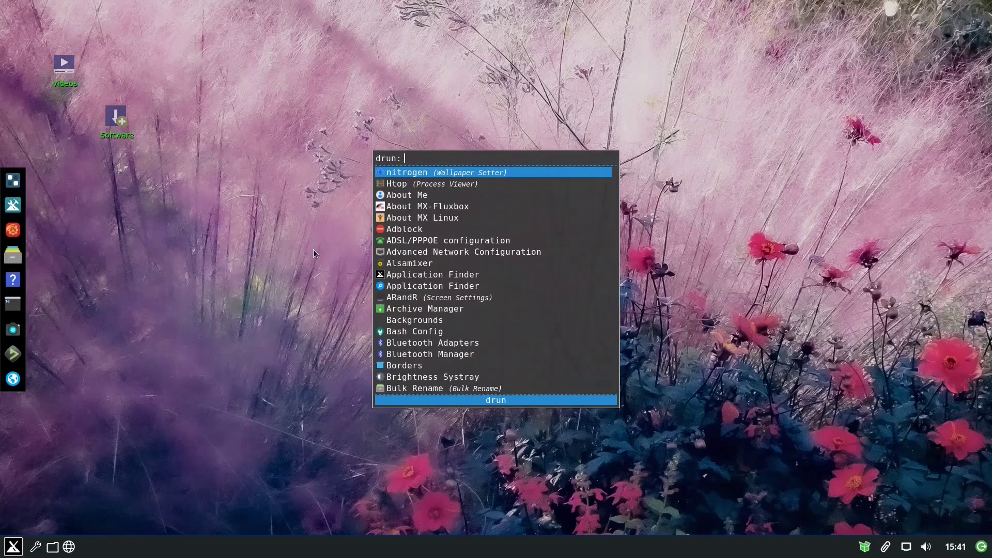
{"action": "key", "text": "Escape"}
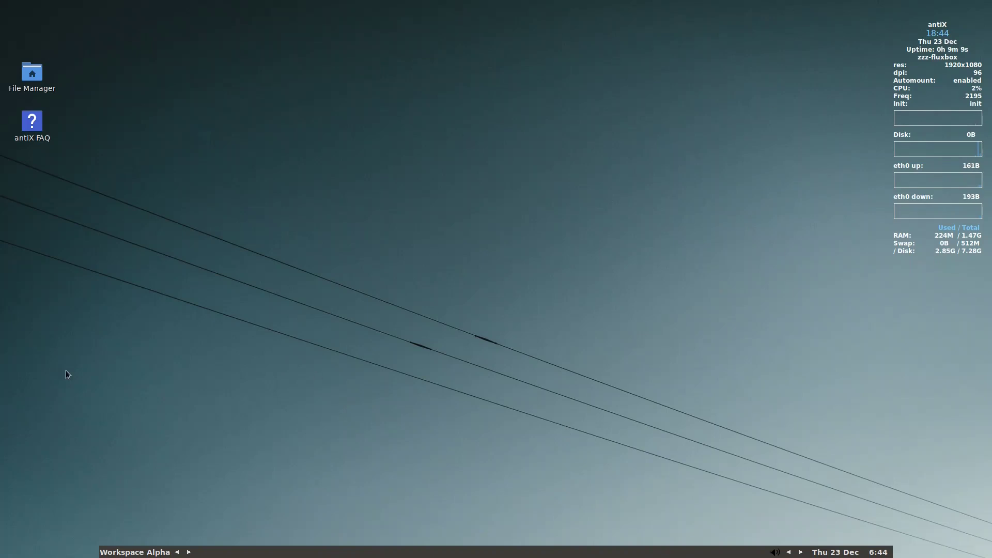
{"action": "left_click", "coordinate": [32, 122]}
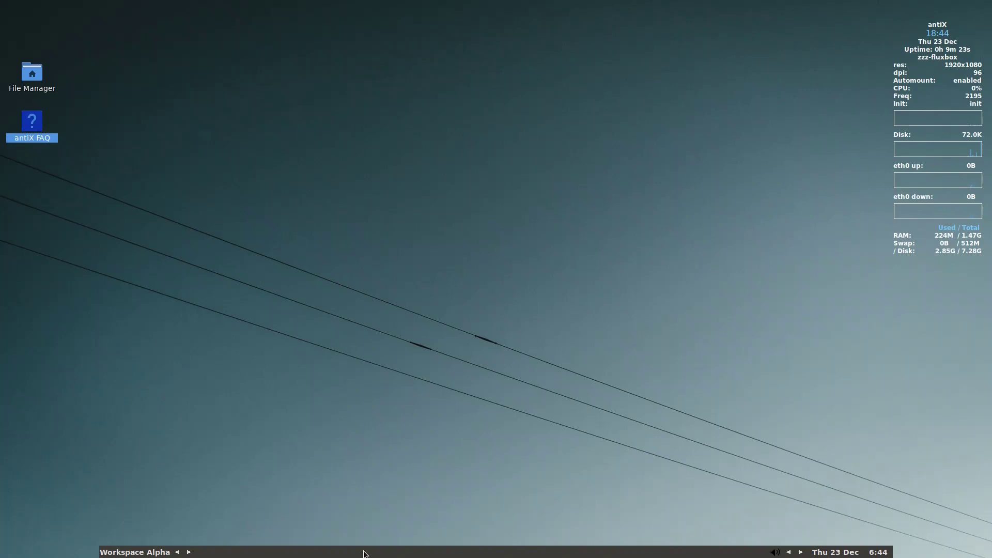
- In a terminal from the desktop menu, run sudo apt update, then sudo apt install xfce4-appfinder tint2
{"action": "right_click", "coordinate": [400, 161]}
{"action": "left_click", "coordinate": [399, 179]}
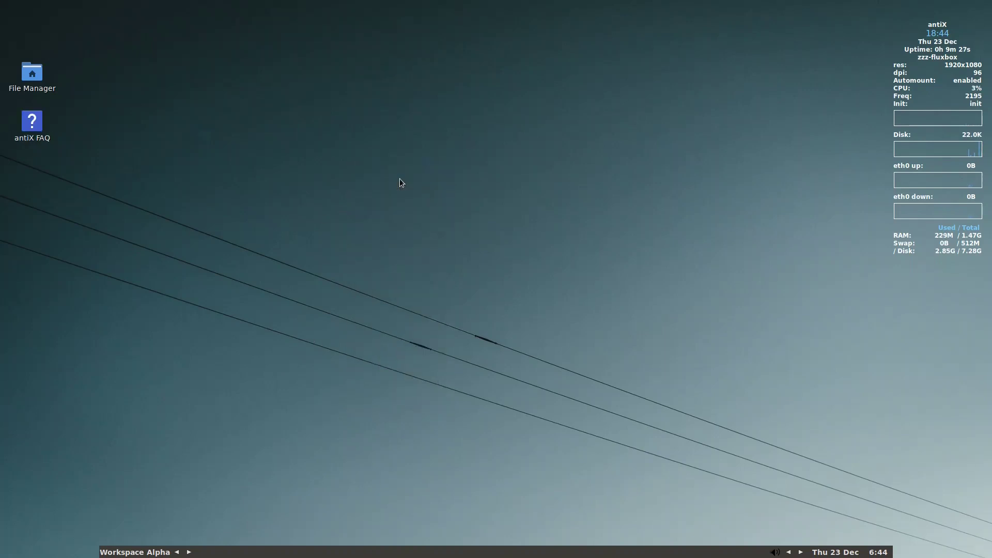
{"action": "left_click_drag", "start_coordinate": [326, 44], "coordinate": [510, 133]}
{"action": "type", "text": "s"}
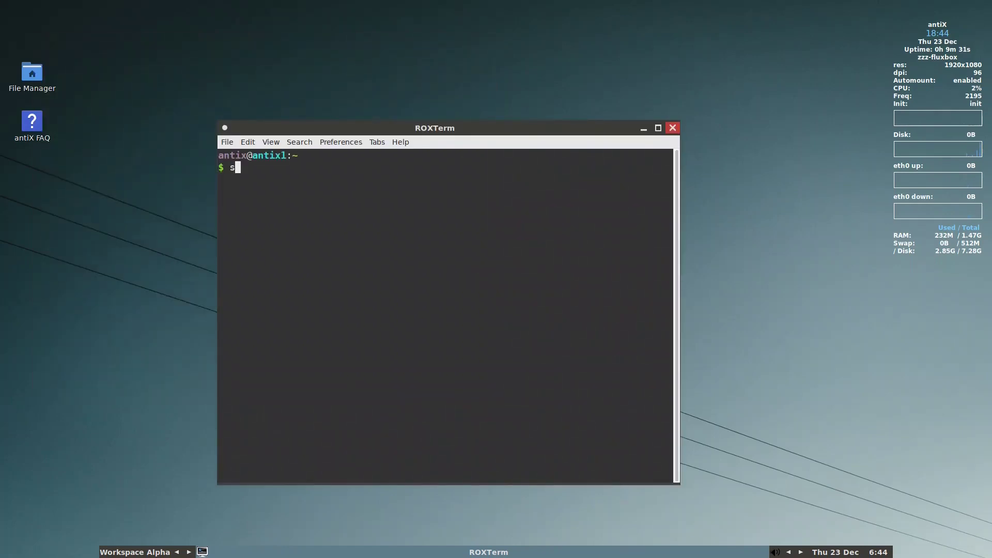
{"action": "type", "text": "udo apt update"}
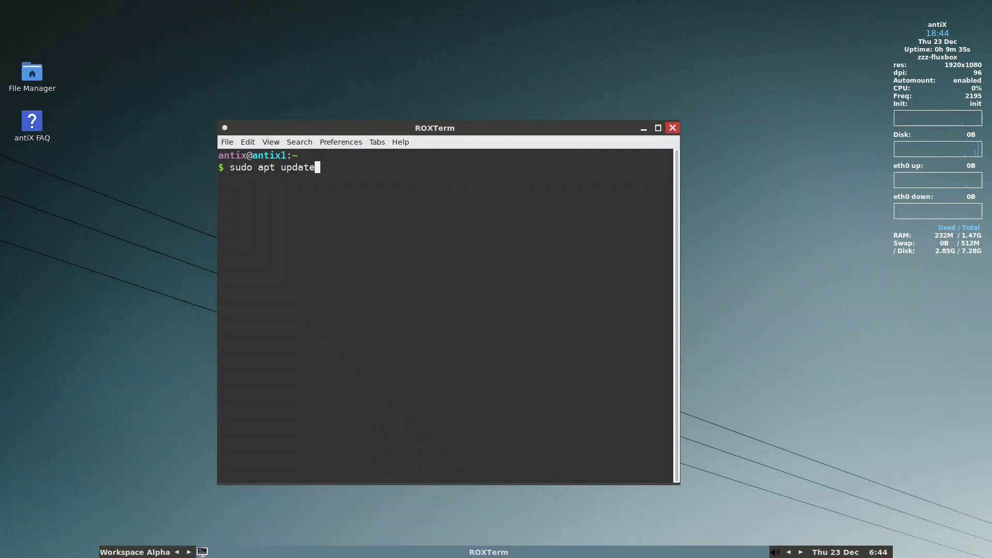
{"action": "key", "text": "Return"}
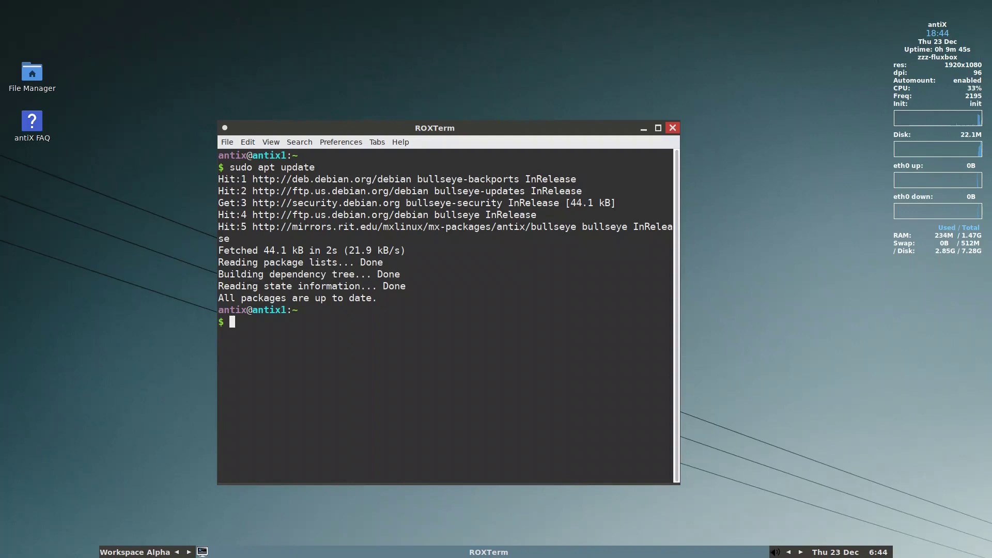
{"action": "type", "text": "sudo a"}
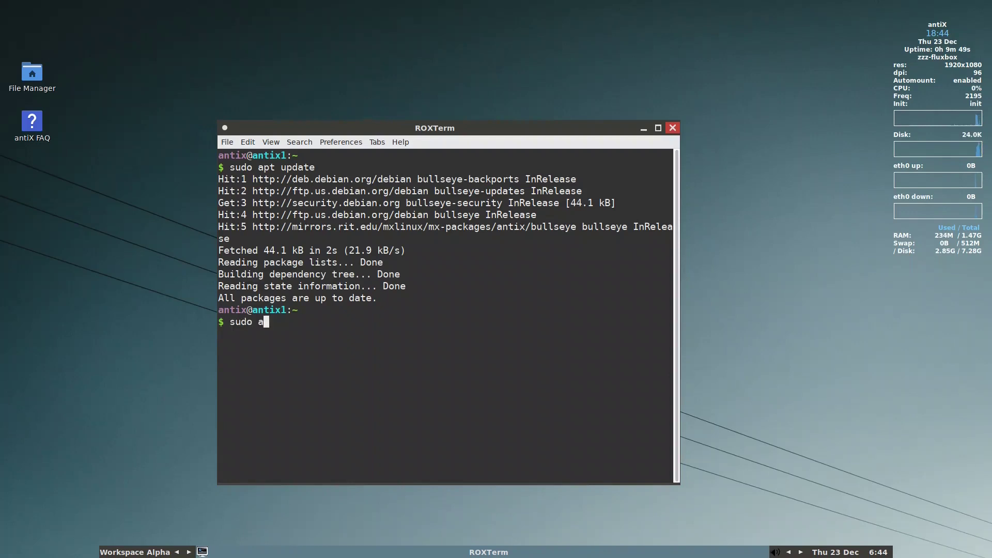
{"action": "type", "text": "pt instal"}
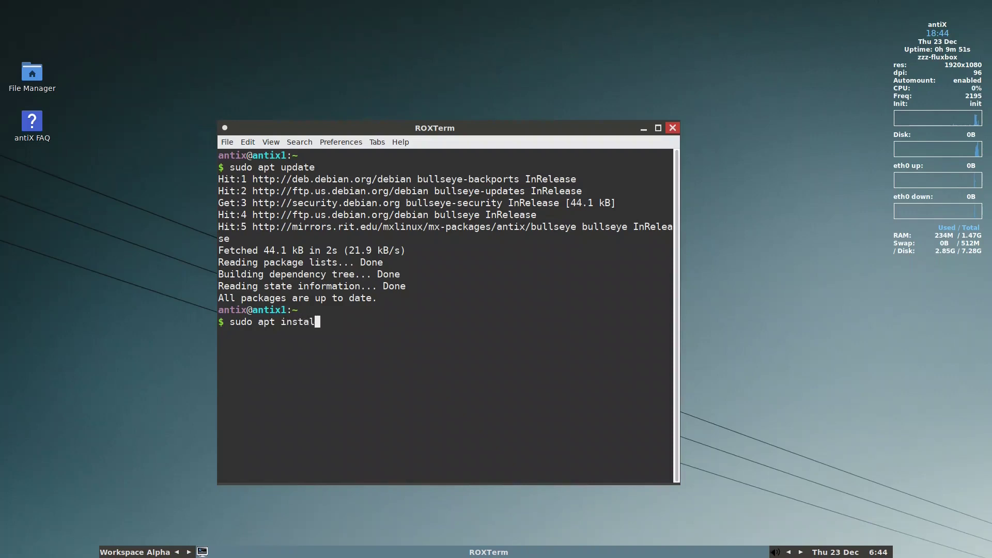
{"action": "type", "text": "l xfce4-appfi"}
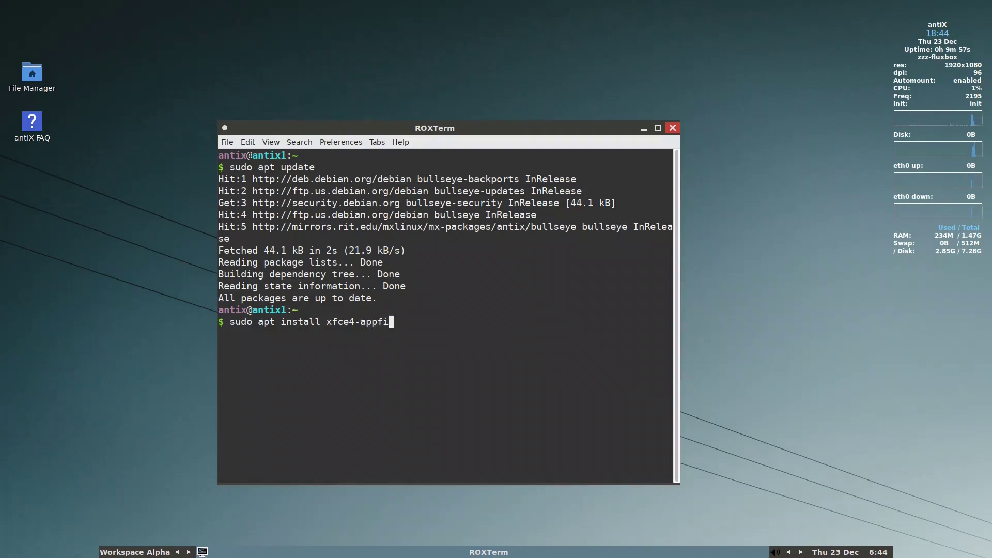
{"action": "type", "text": "nder t"}
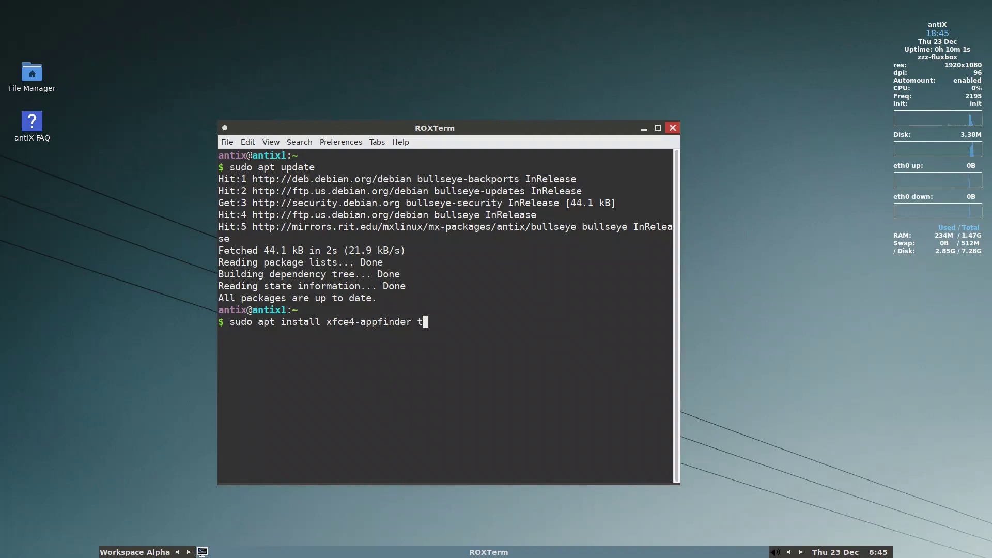
{"action": "type", "text": "int2"}
{"action": "key", "text": "Return"}
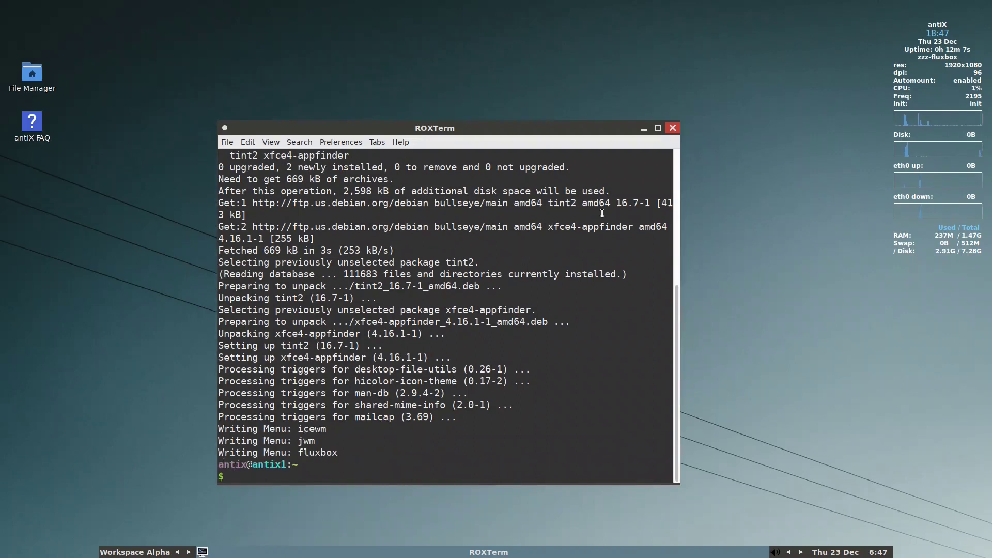
- Close the terminal and open the Fluxbox startup file from the antiX Control Centre
{"action": "left_click", "coordinate": [673, 128]}
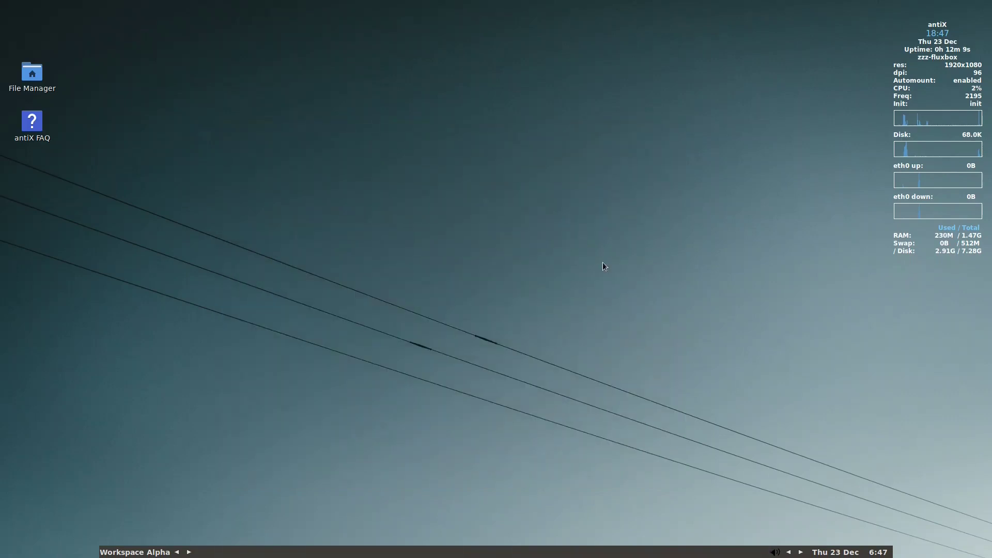
{"action": "right_click", "coordinate": [384, 242]}
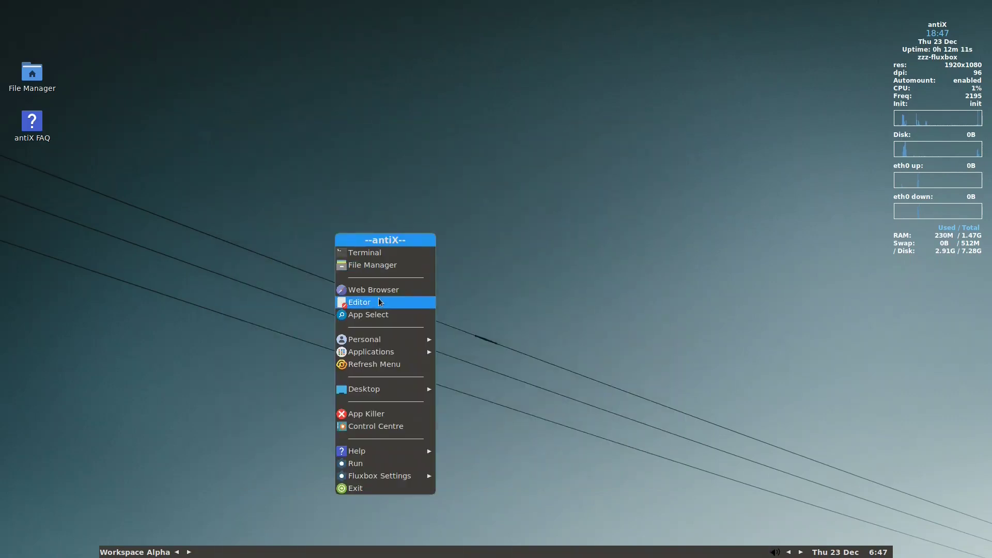
{"action": "left_click", "coordinate": [387, 429]}
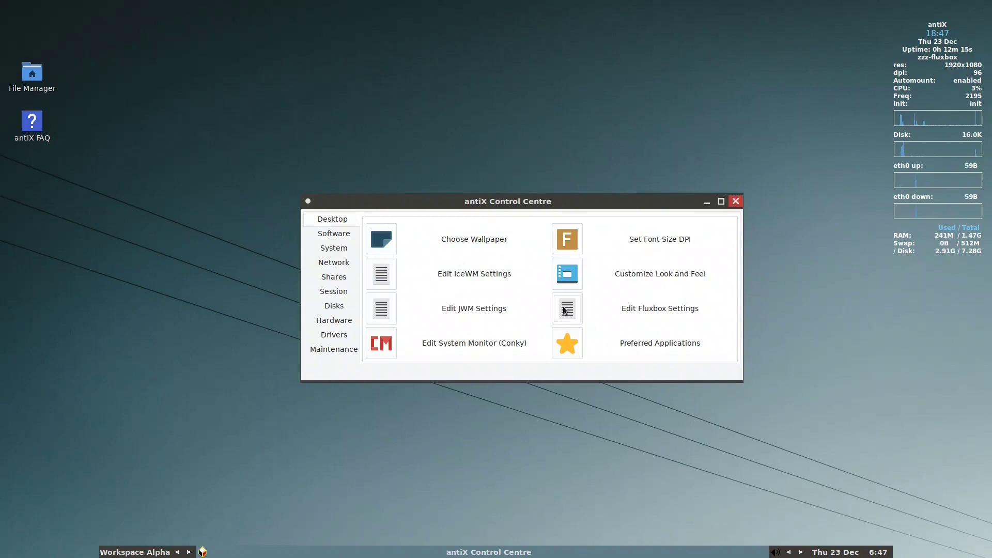
{"action": "left_click", "coordinate": [664, 312]}
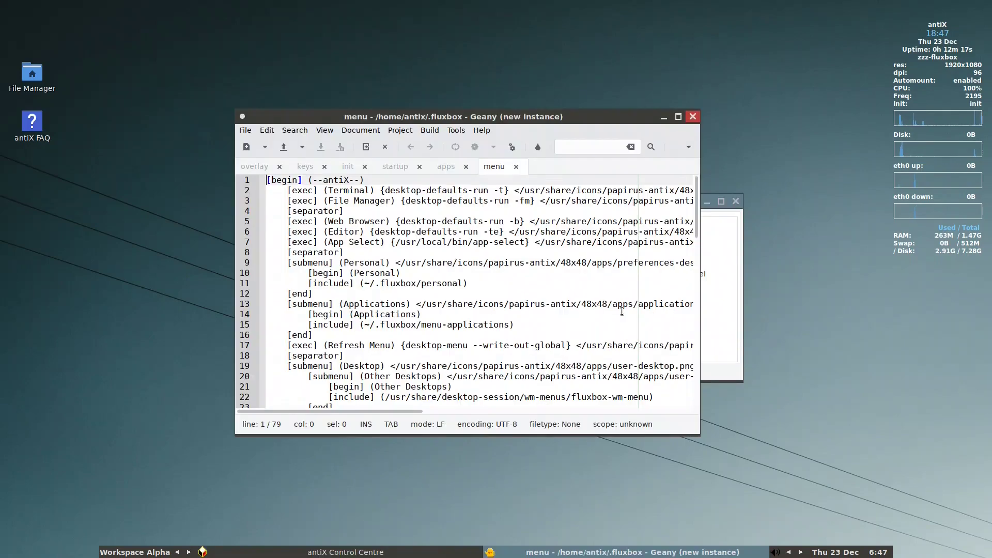
{"action": "left_click", "coordinate": [393, 166]}
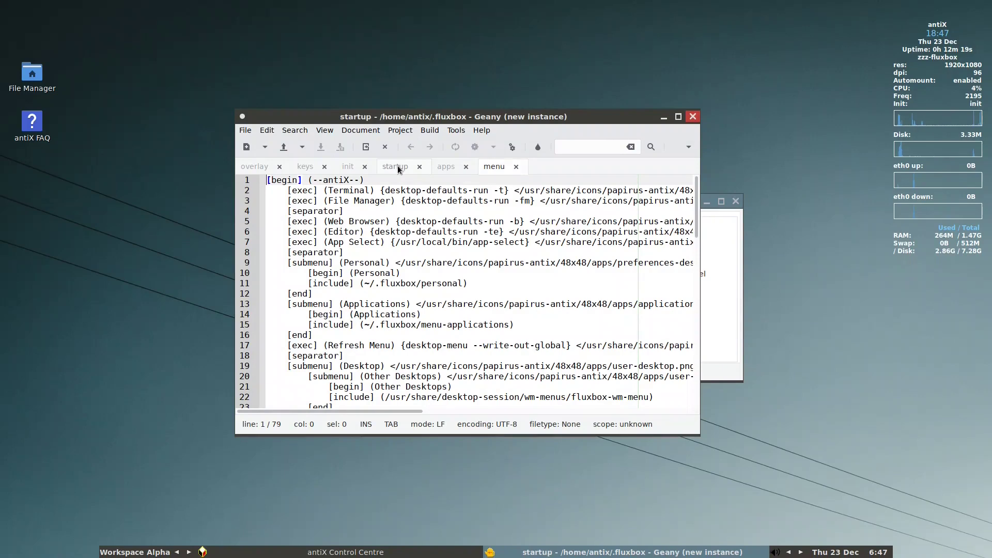
{"action": "scroll", "coordinate": [356, 290], "scroll_direction": "down", "scroll_amount": 5}
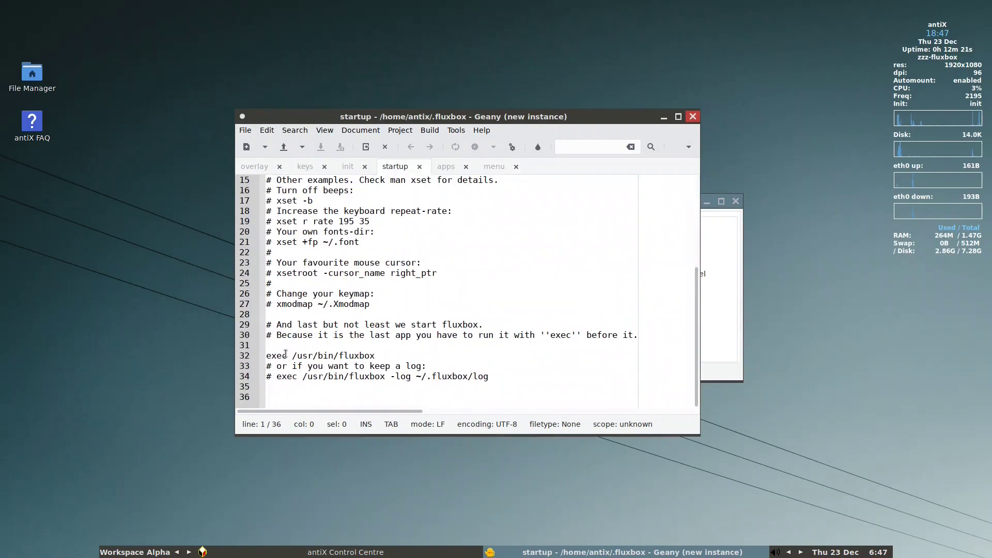
- Change the exec line to '/usr/bin/fluxbox &' and add 'sleep 5' and 'tint2' lines below it
{"action": "left_click_drag", "start_coordinate": [287, 356], "coordinate": [267, 356]}
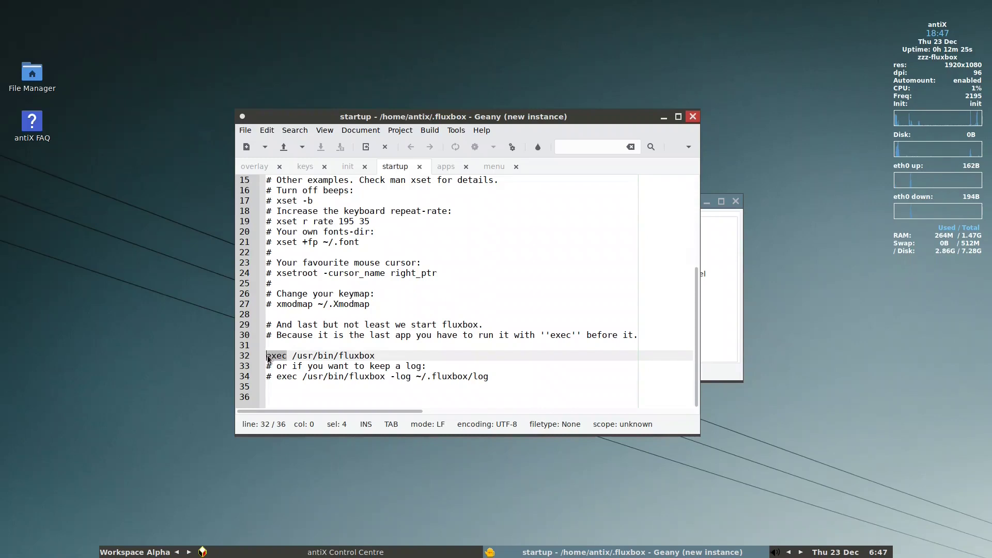
{"action": "key", "text": "Delete"}
{"action": "key", "text": "Delete"}
{"action": "key", "text": "End"}
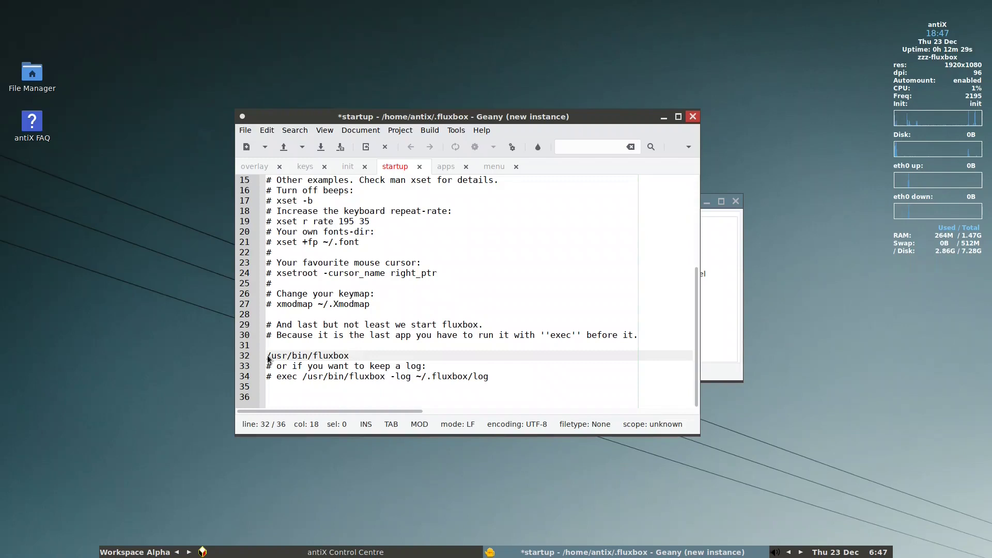
{"action": "type", "text": "&"}
{"action": "key", "text": "Return"}
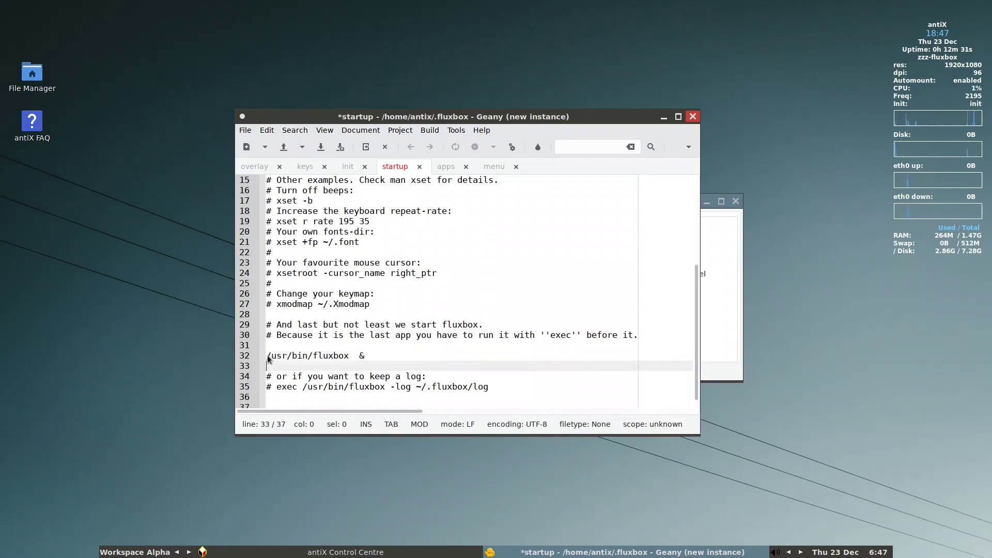
{"action": "type", "text": "sleep 5"}
{"action": "key", "text": "Return"}
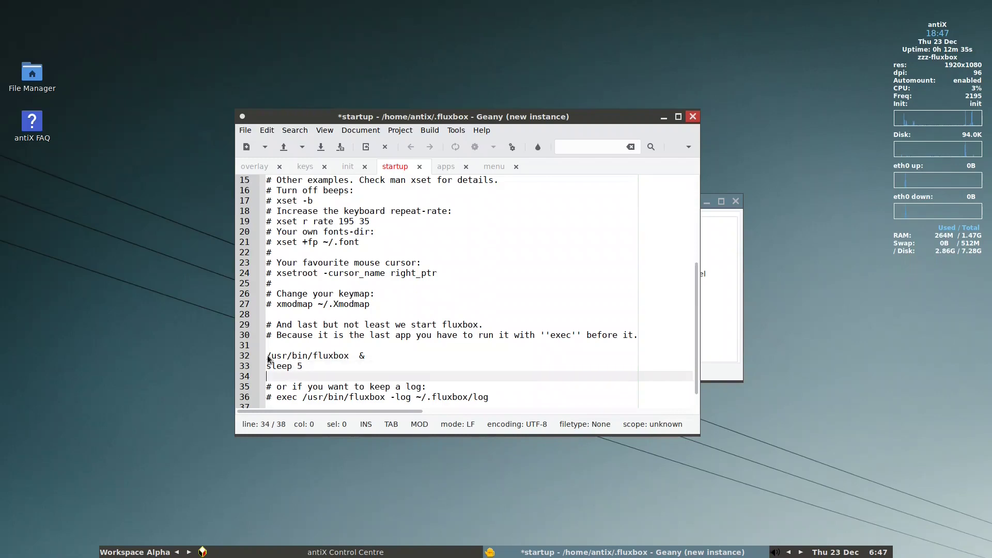
{"action": "type", "text": "tint2"}
- Save the startup file and close the editor and the Control Centre
{"action": "left_click", "coordinate": [321, 148]}
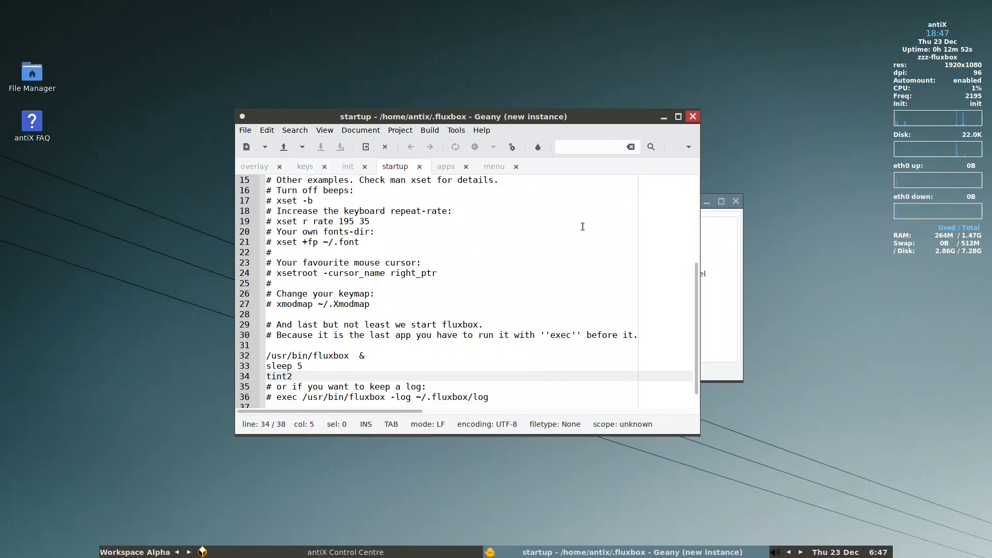
{"action": "left_click", "coordinate": [693, 116]}
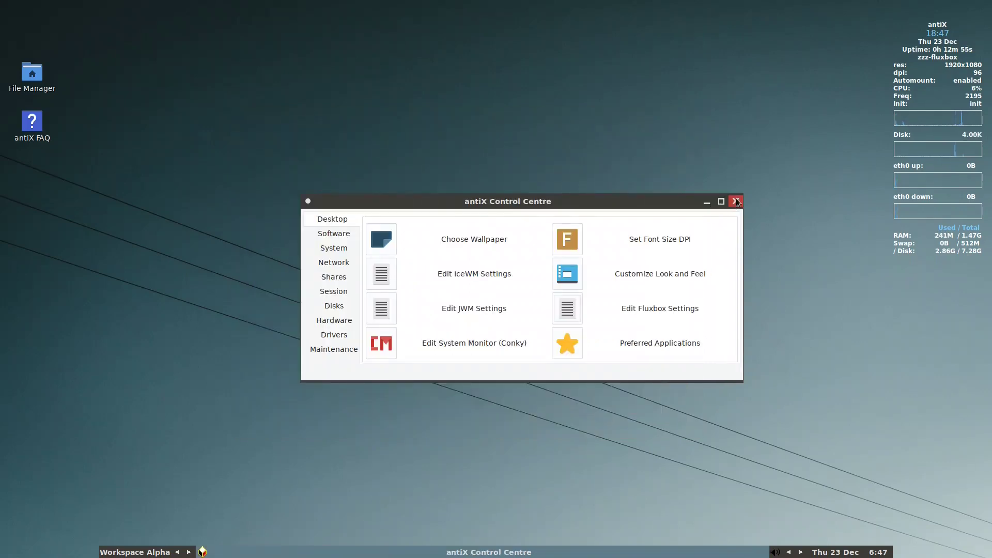
{"action": "left_click", "coordinate": [737, 202]}
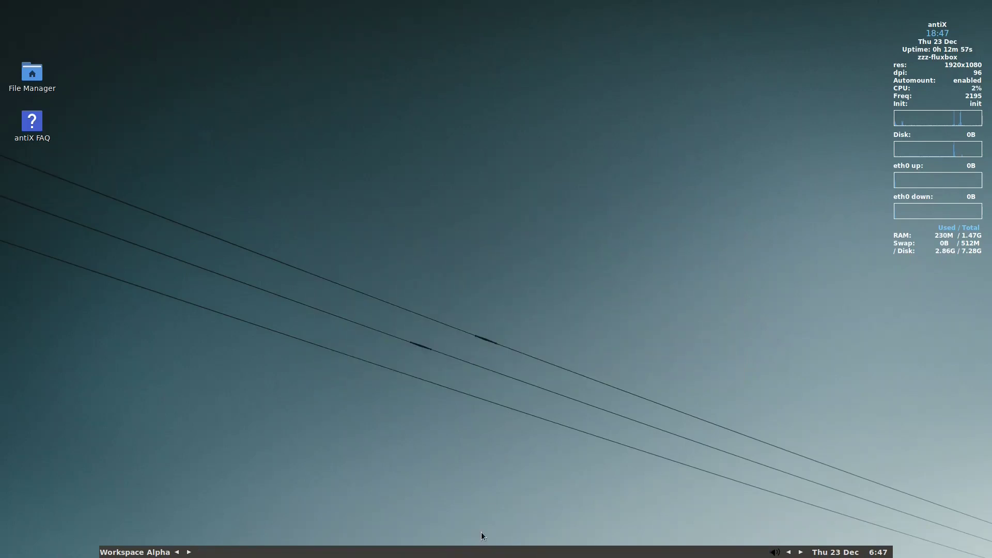
- Uncheck Visible under Fluxbox Settings > Configuration > Toolbar, then dismiss the root menus
{"action": "right_click", "coordinate": [321, 277]}
{"action": "mouse_move", "coordinate": [361, 518]}
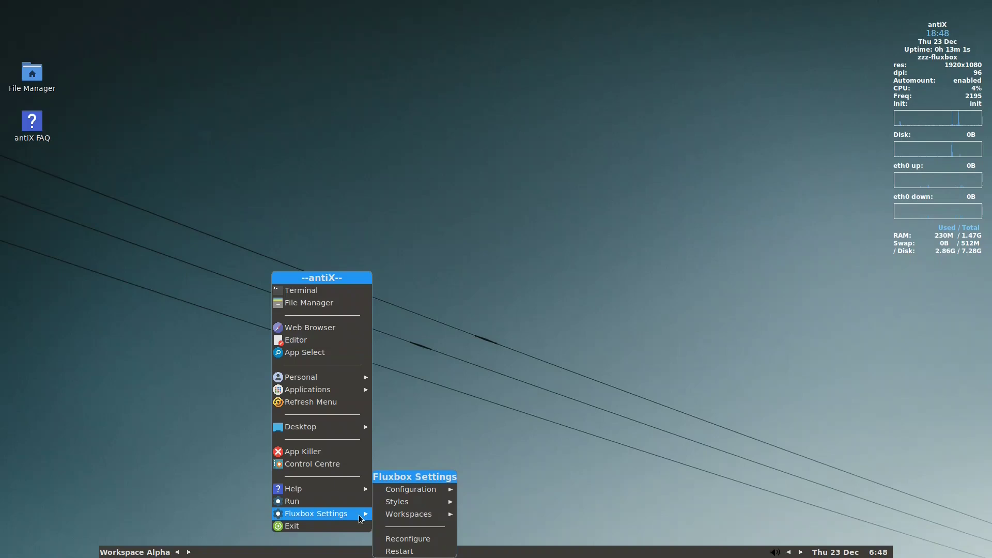
{"action": "mouse_move", "coordinate": [431, 502]}
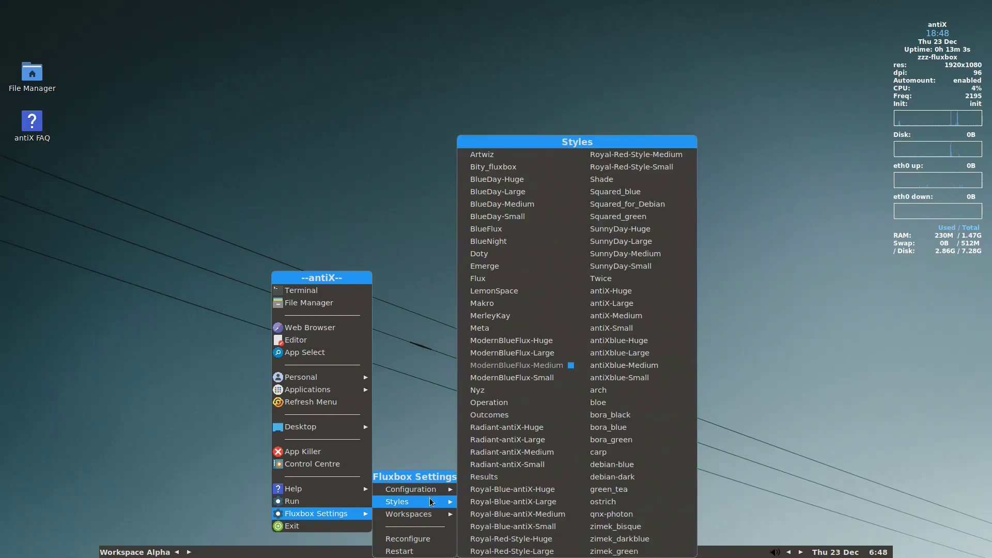
{"action": "mouse_move", "coordinate": [507, 552]}
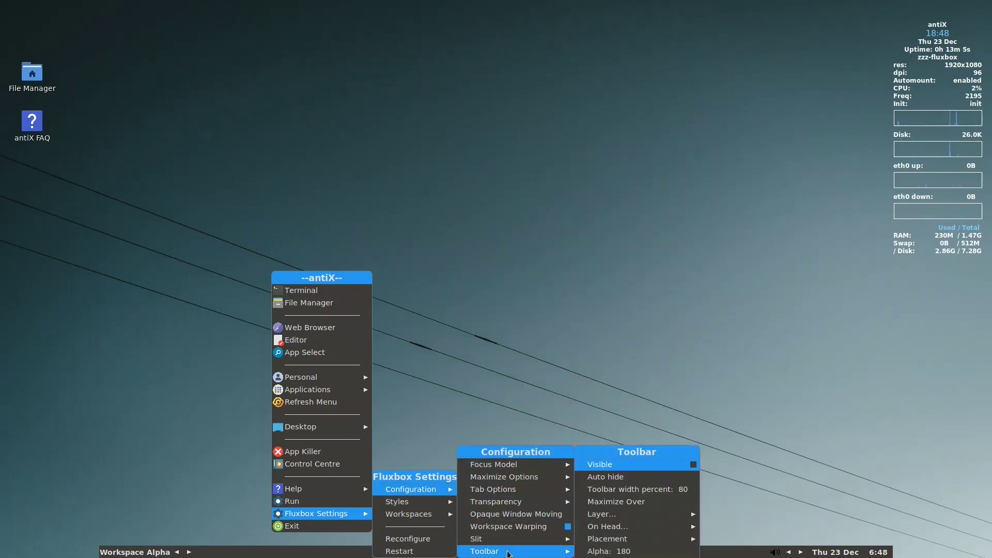
{"action": "left_click", "coordinate": [615, 466]}
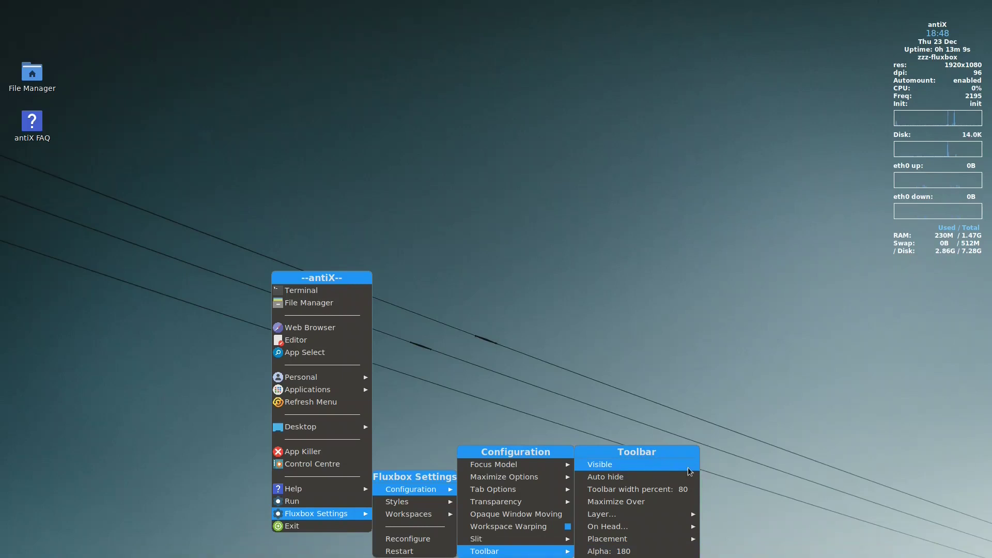
{"action": "left_click", "coordinate": [585, 357]}
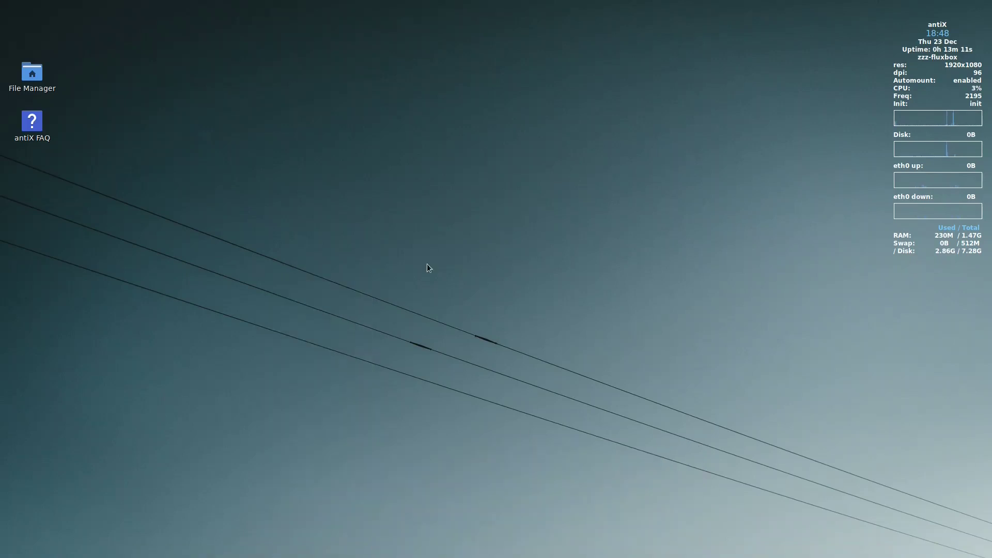
{"action": "right_click", "coordinate": [359, 135]}
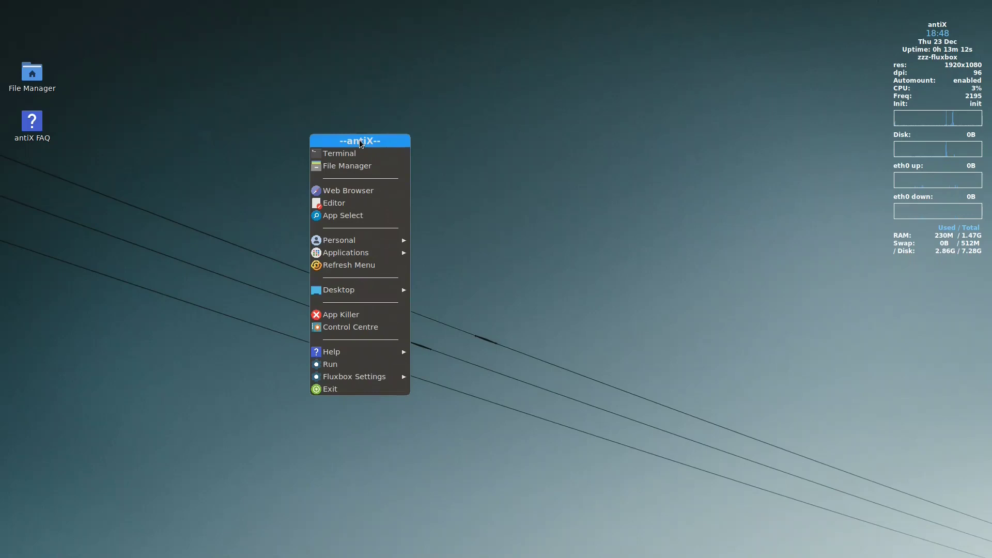
{"action": "left_click", "coordinate": [371, 389]}
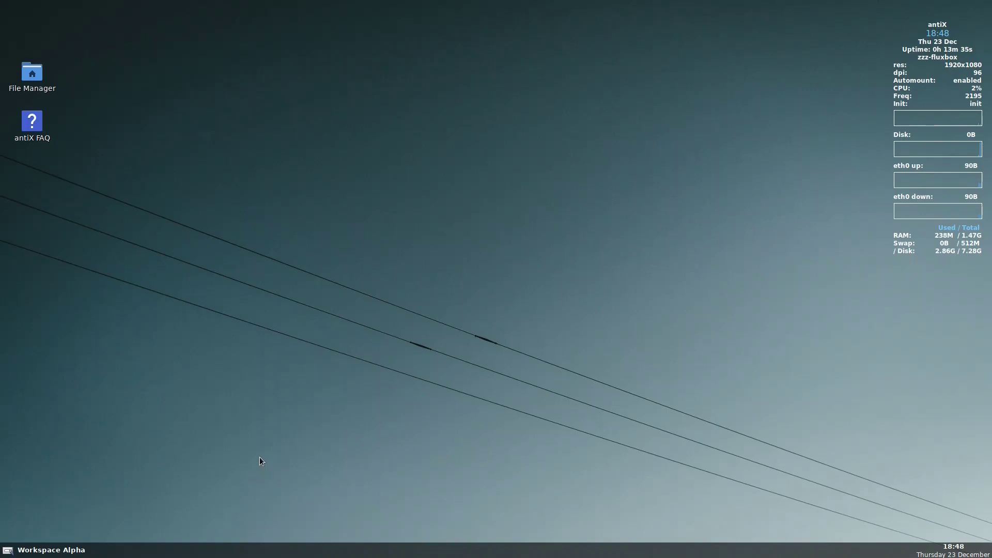
- Open the tint2 panel settings and reach the Launcher applications page
{"action": "left_click", "coordinate": [8, 551]}
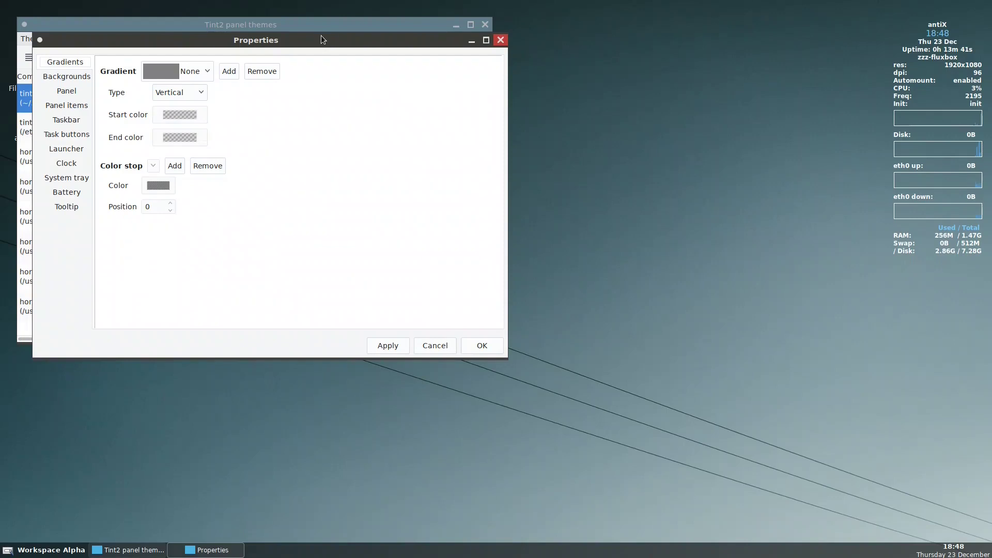
{"action": "left_click_drag", "start_coordinate": [321, 35], "coordinate": [560, 139]}
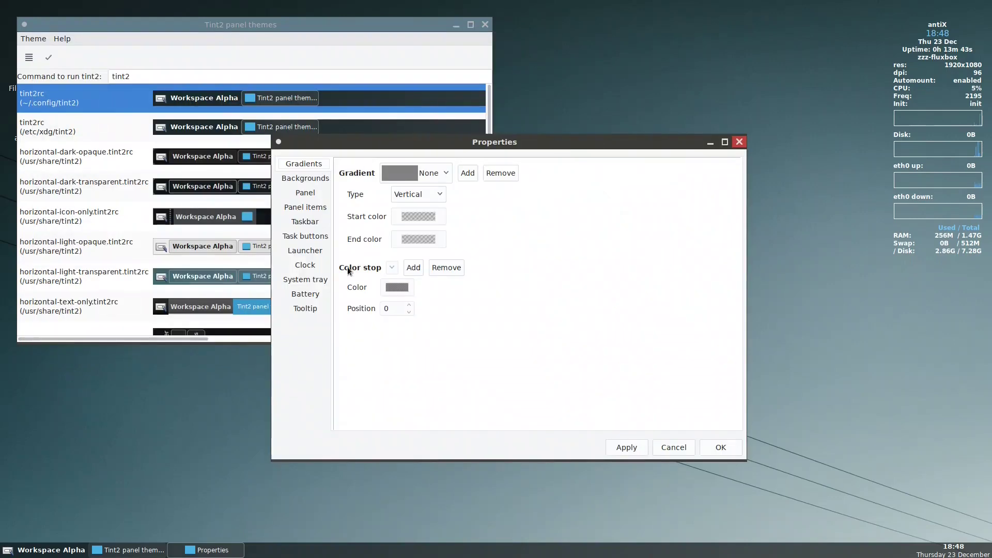
{"action": "left_click", "coordinate": [310, 221]}
{"action": "left_click", "coordinate": [310, 195]}
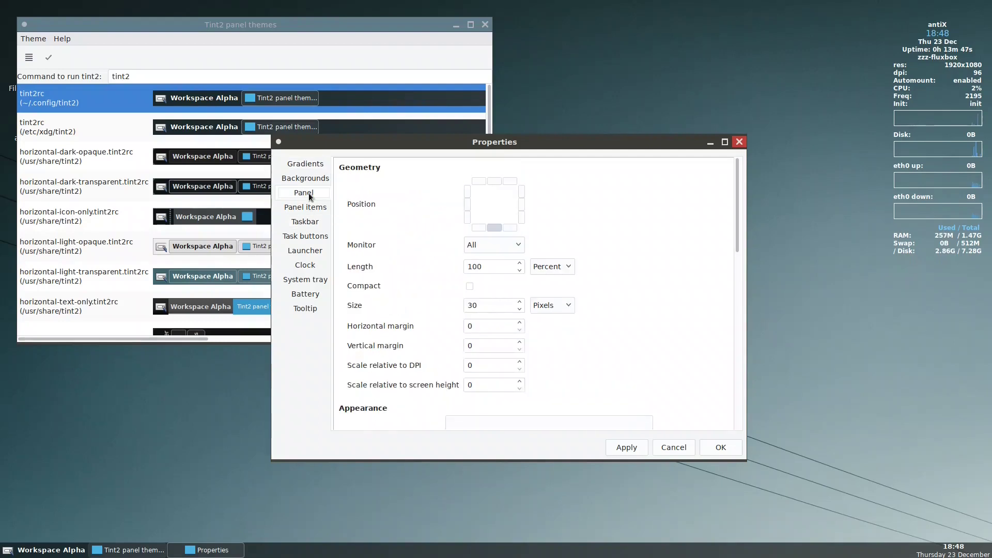
{"action": "left_click", "coordinate": [311, 225]}
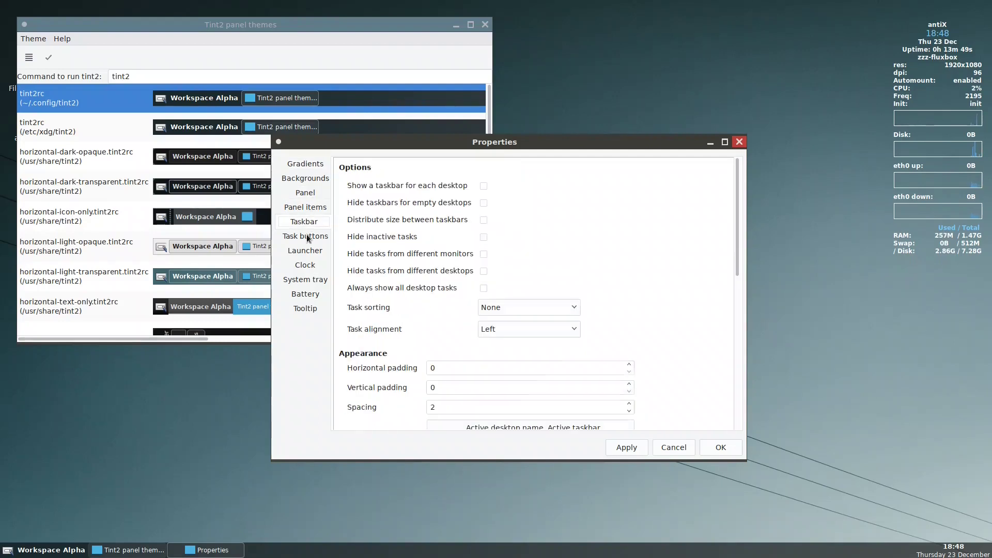
{"action": "left_click", "coordinate": [307, 235]}
{"action": "left_click", "coordinate": [308, 251]}
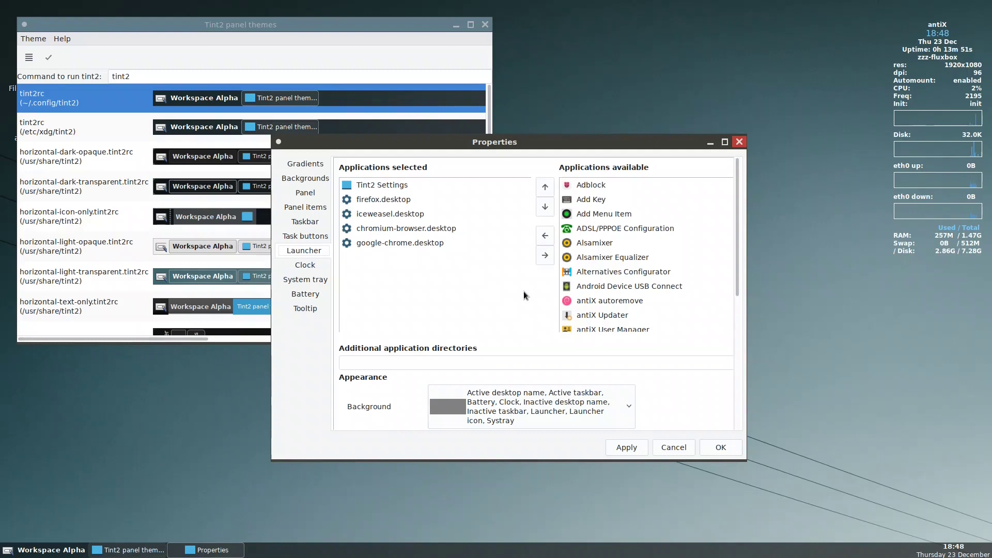
- Add Application Finder to the launcher, move it to the top, and apply the change
{"action": "scroll", "coordinate": [675, 275], "scroll_direction": "down", "scroll_amount": 3}
{"action": "left_click", "coordinate": [605, 300]}
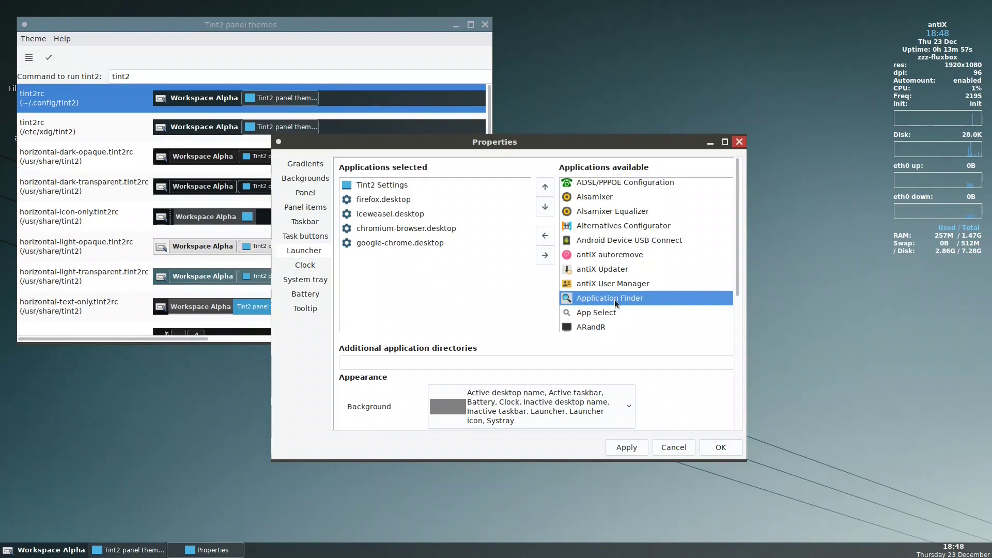
{"action": "left_click", "coordinate": [546, 236]}
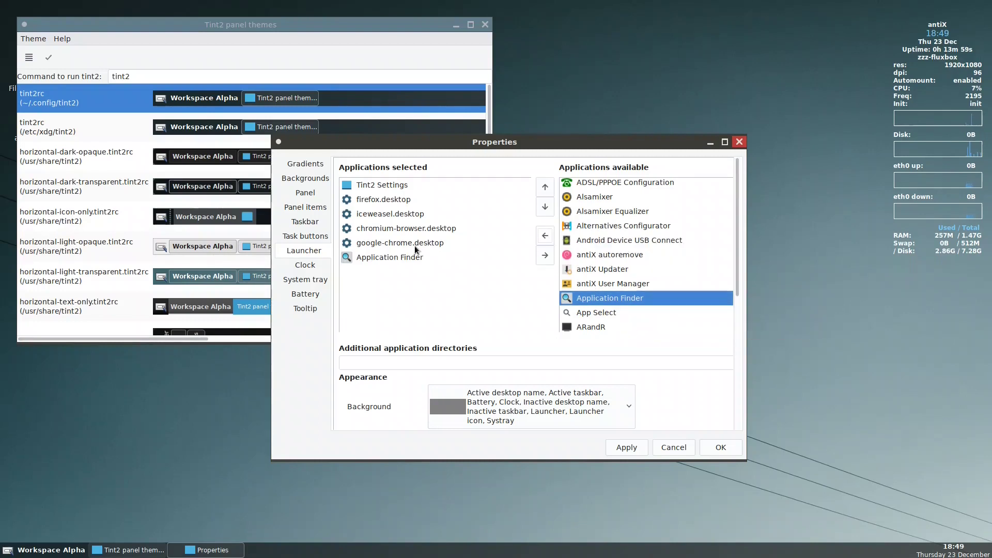
{"action": "left_click", "coordinate": [395, 254]}
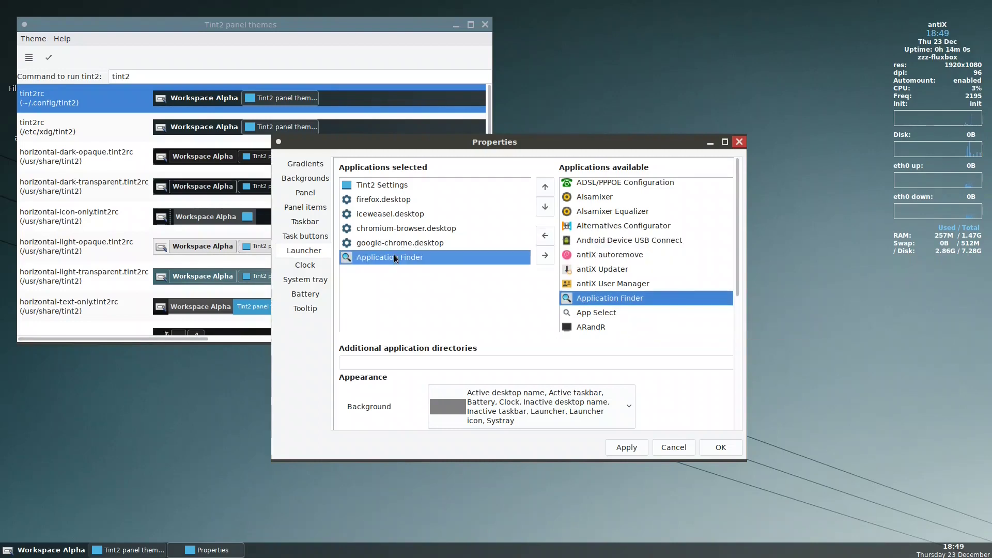
{"action": "left_click", "coordinate": [548, 186]}
{"action": "left_click", "coordinate": [548, 186]}
{"action": "left_click", "coordinate": [548, 186]}
{"action": "left_click", "coordinate": [548, 186]}
{"action": "left_click", "coordinate": [548, 185]}
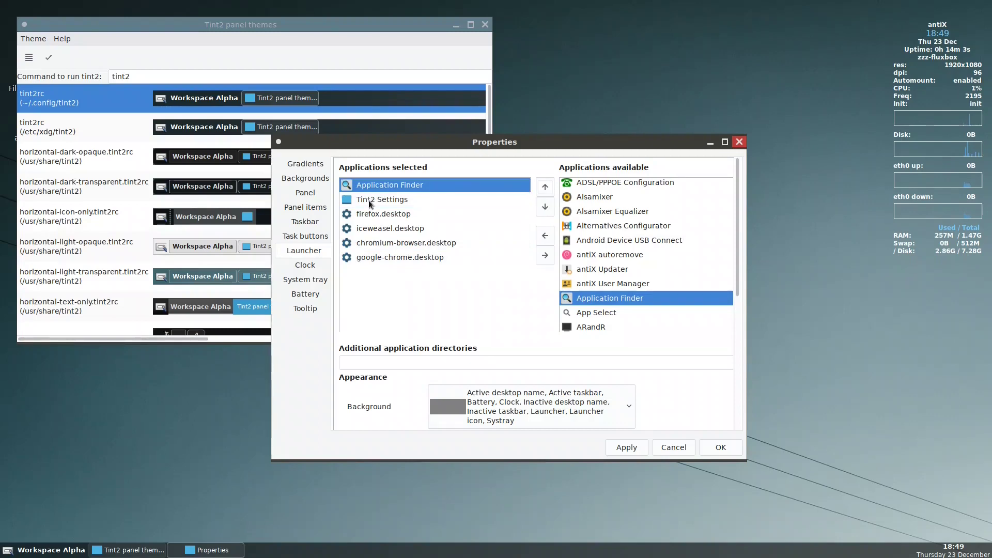
{"action": "left_click", "coordinate": [619, 445]}
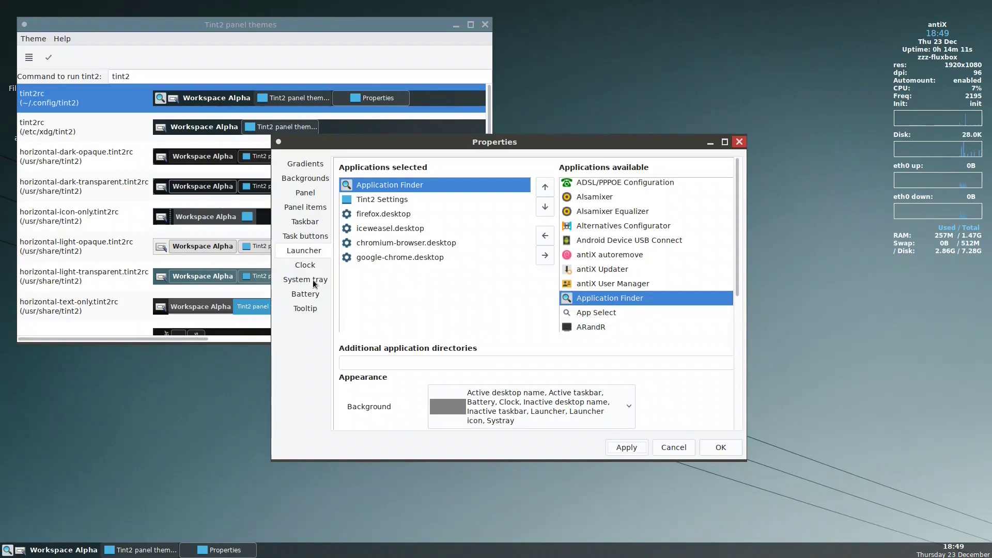
{"action": "left_click", "coordinate": [305, 222]}
{"action": "left_click", "coordinate": [304, 207]}
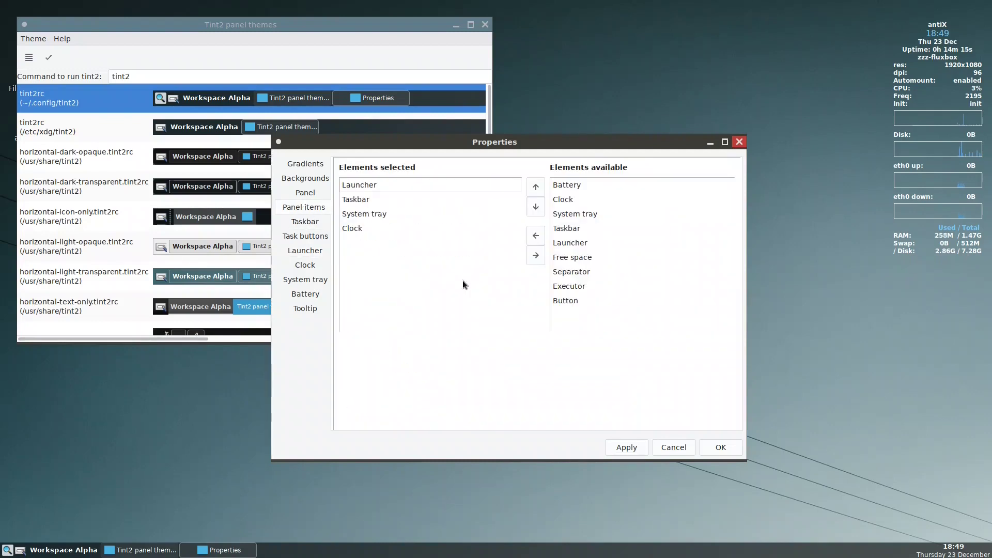
- Add the Button element three times to the panel items and open Button 1's settings
{"action": "left_click", "coordinate": [569, 302]}
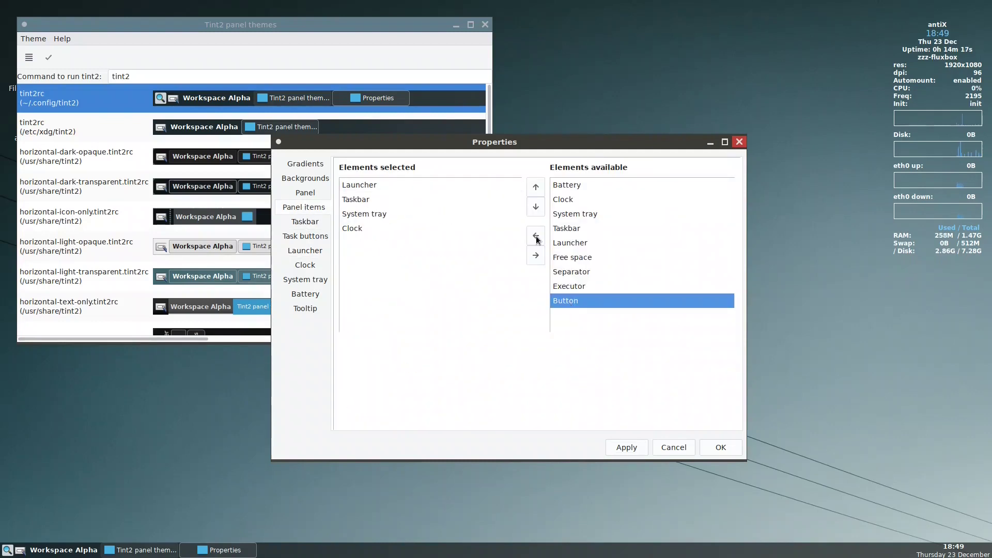
{"action": "left_click", "coordinate": [536, 236]}
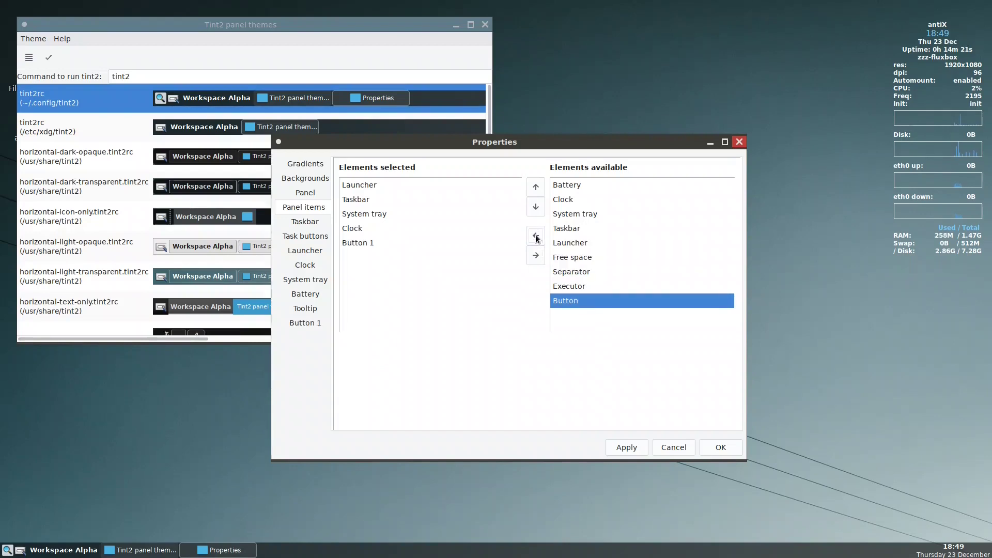
{"action": "left_click", "coordinate": [536, 236]}
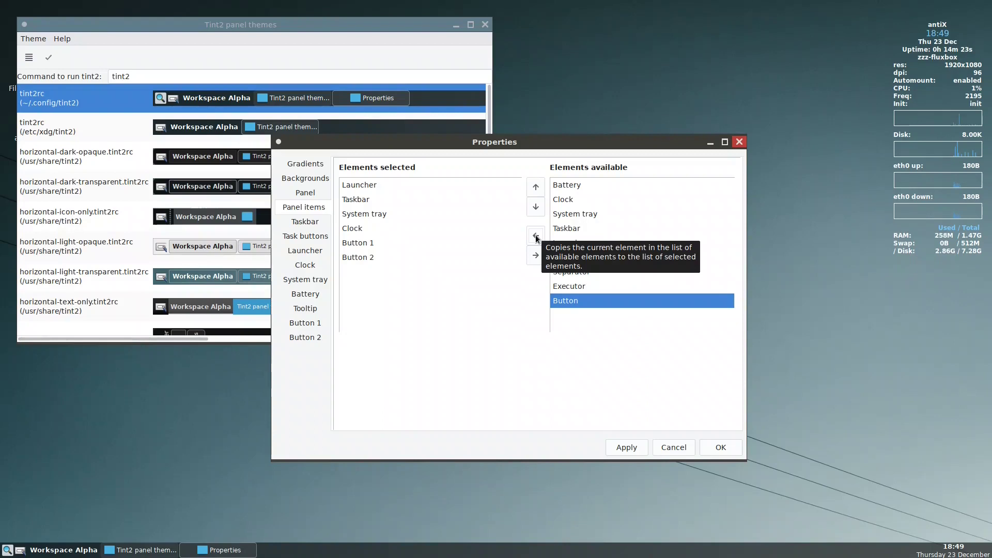
{"action": "left_click", "coordinate": [536, 236]}
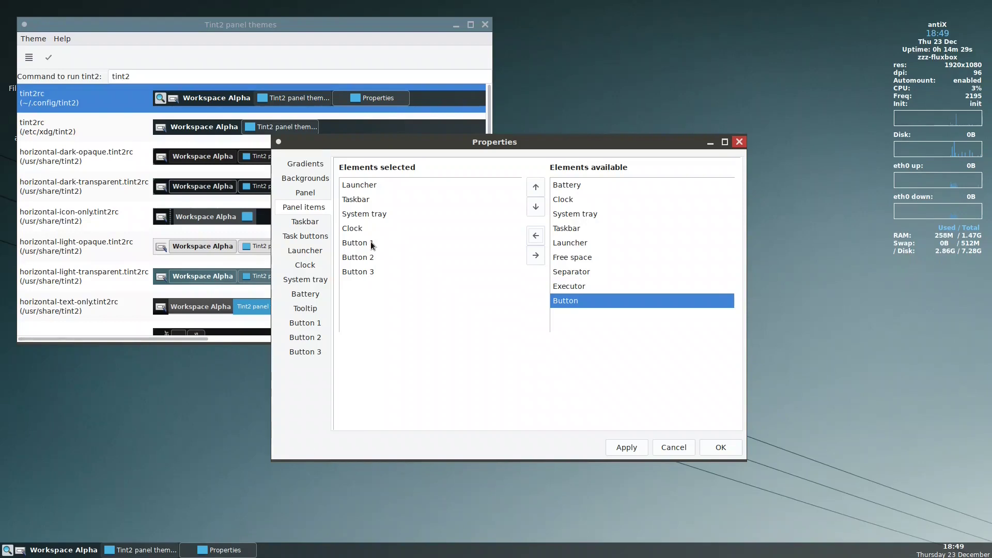
{"action": "left_click", "coordinate": [305, 323]}
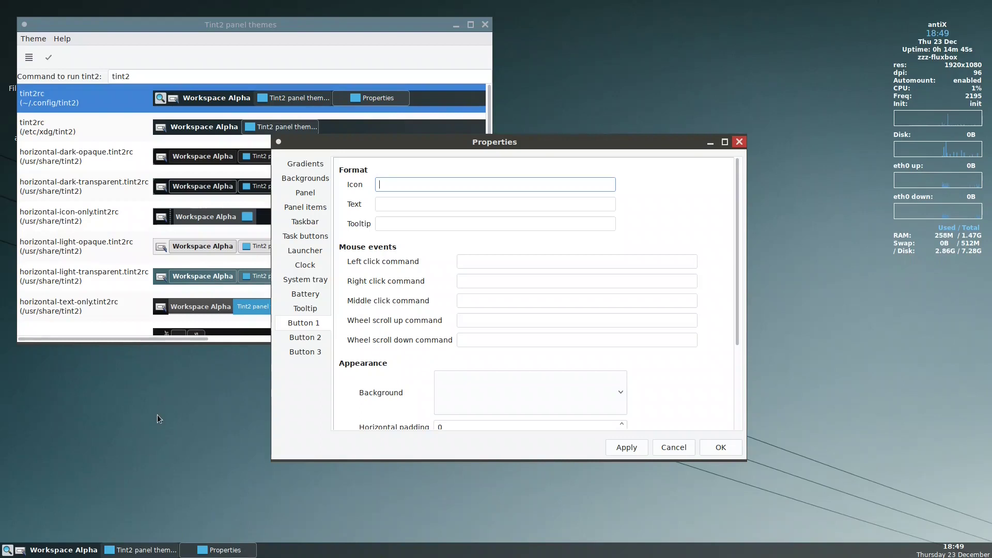
- Open the file manager and navigate from the root folder into /usr/share
{"action": "left_click_drag", "start_coordinate": [220, 24], "coordinate": [370, 23]}
{"action": "left_click", "coordinate": [666, 141]}
{"action": "left_click", "coordinate": [30, 77]}
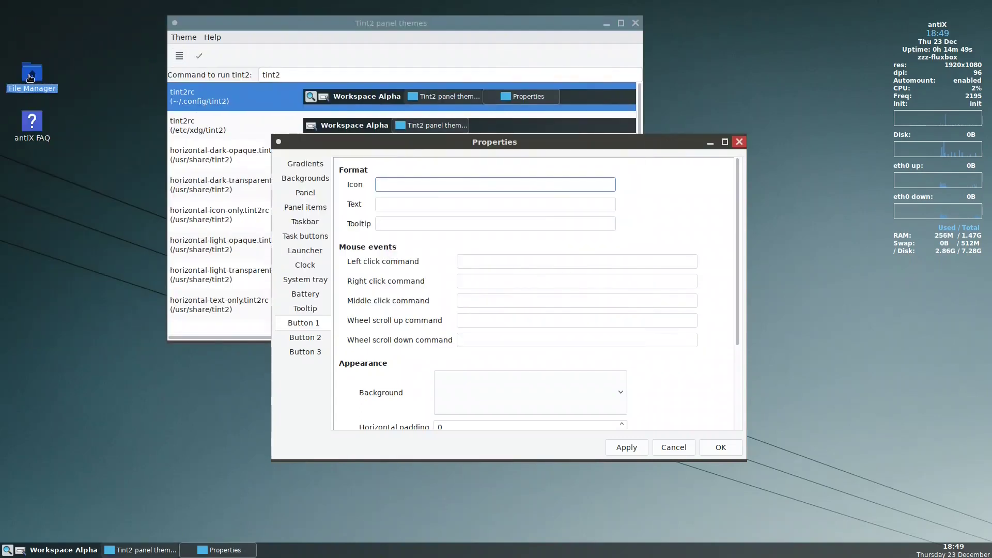
{"action": "left_click", "coordinate": [30, 77]}
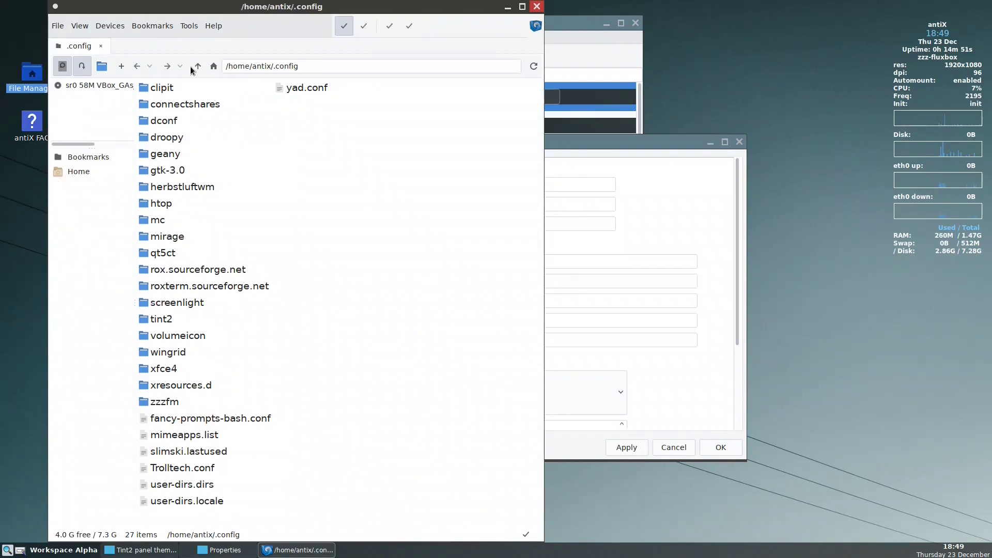
{"action": "left_click", "coordinate": [197, 67]}
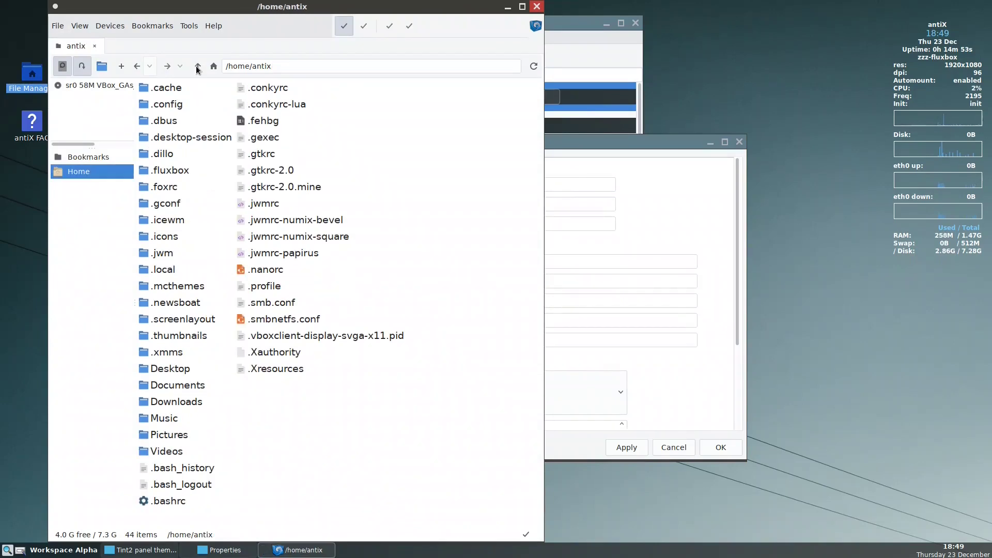
{"action": "left_click", "coordinate": [197, 66]}
{"action": "left_click", "coordinate": [197, 66]}
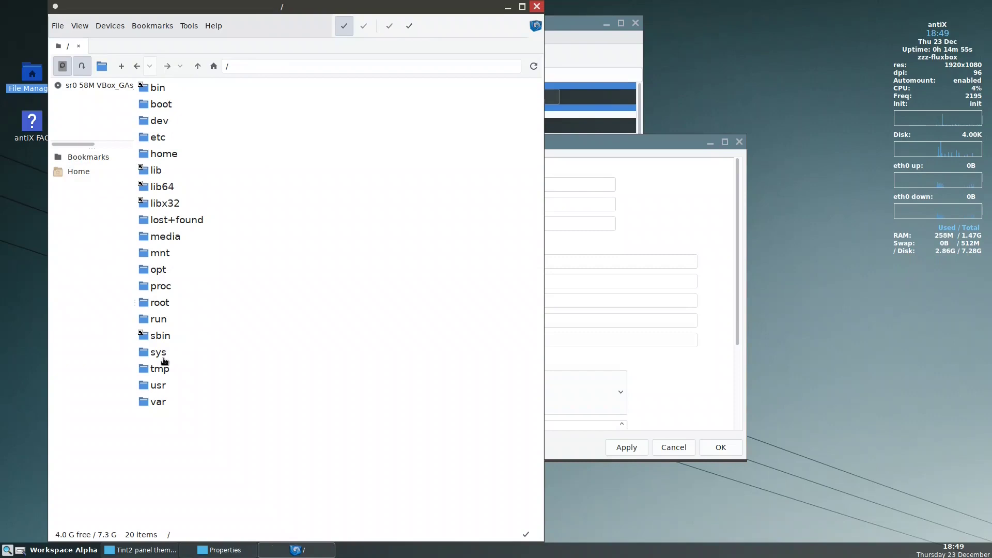
{"action": "double_click", "coordinate": [160, 385]}
{"action": "double_click", "coordinate": [163, 253]}
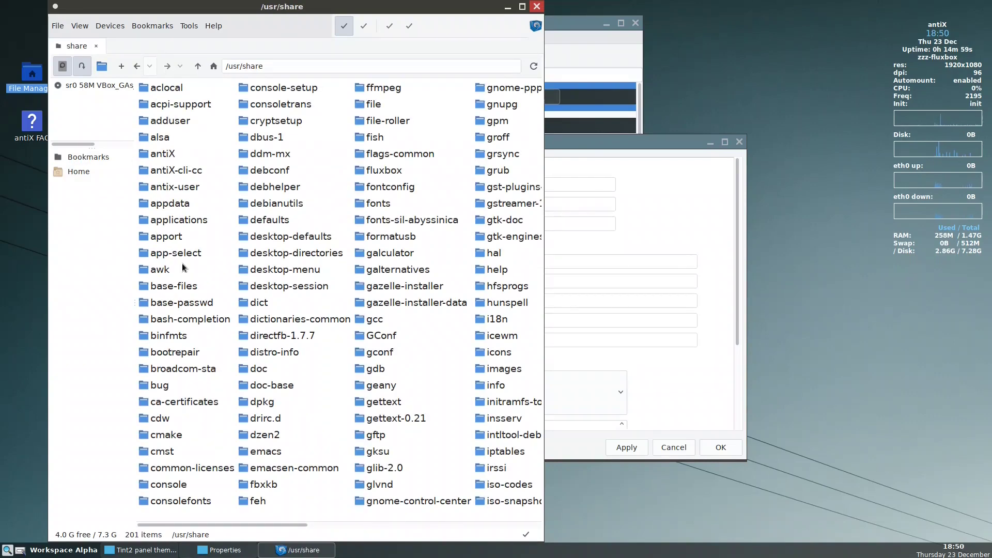
- Open the icons/papirus-antix/48x48/apps folder and browse the app icons
{"action": "type", "text": "ic"}
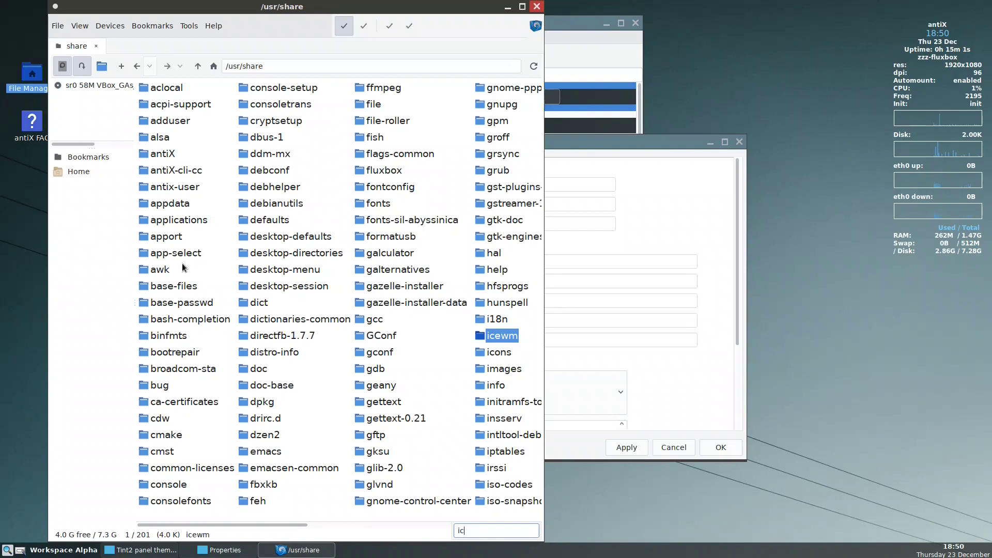
{"action": "type", "text": "o"}
{"action": "key", "text": "Return"}
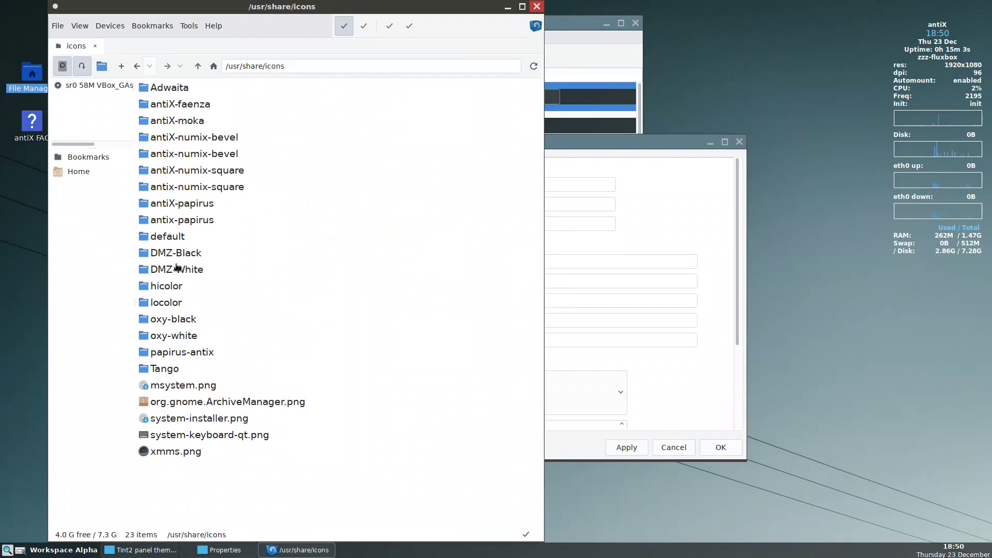
{"action": "left_click", "coordinate": [173, 354]}
{"action": "left_click", "coordinate": [168, 105]}
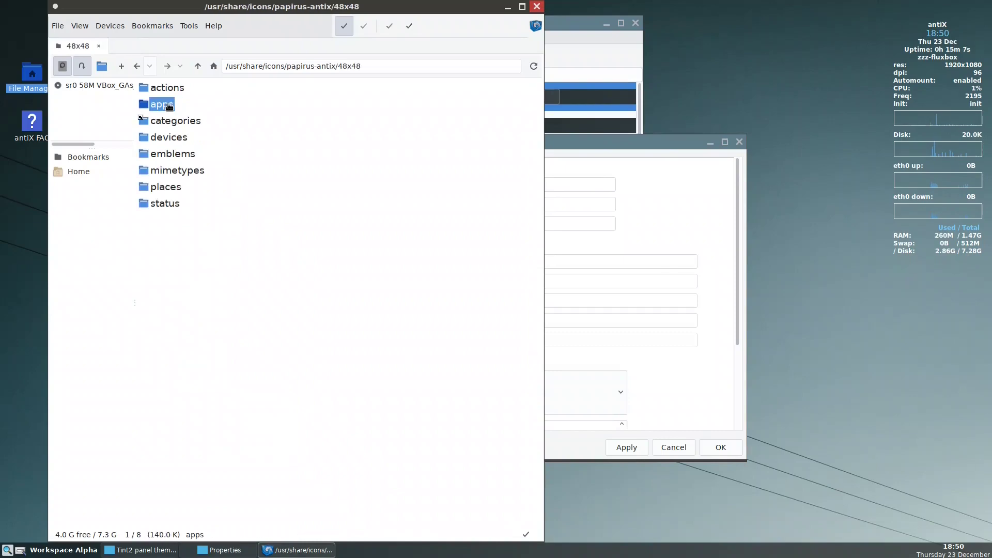
{"action": "left_click", "coordinate": [168, 106]}
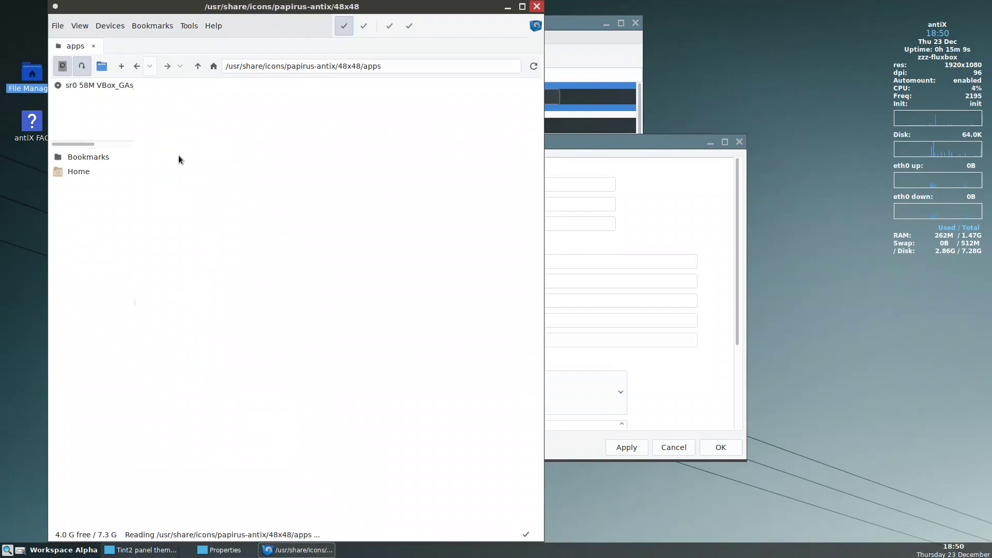
{"action": "left_click", "coordinate": [206, 209]}
{"action": "scroll", "coordinate": [400, 308], "scroll_direction": "right", "scroll_amount": 3}
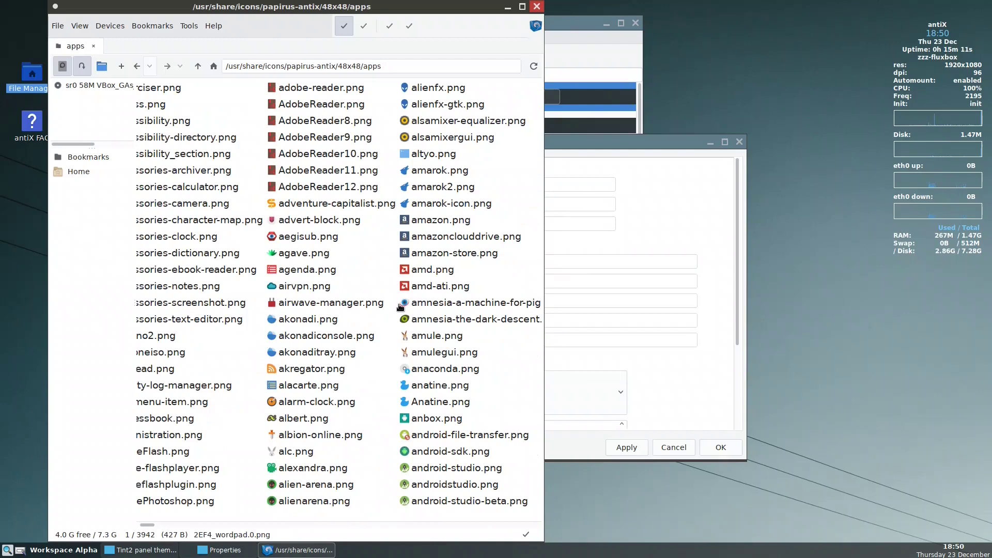
{"action": "left_click", "coordinate": [400, 308]}
{"action": "scroll", "coordinate": [401, 308], "scroll_direction": "right", "scroll_amount": 3}
{"action": "left_click", "coordinate": [400, 309]}
{"action": "scroll", "coordinate": [401, 309], "scroll_direction": "right", "scroll_amount": 5}
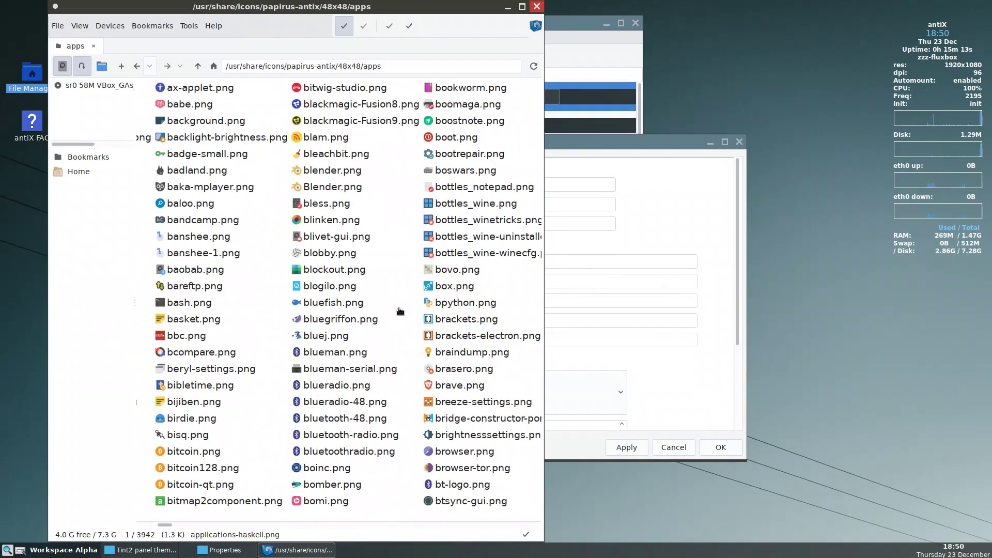
- Find control-center2.png by typing 'control' and copy the file
{"action": "type", "text": "co"}
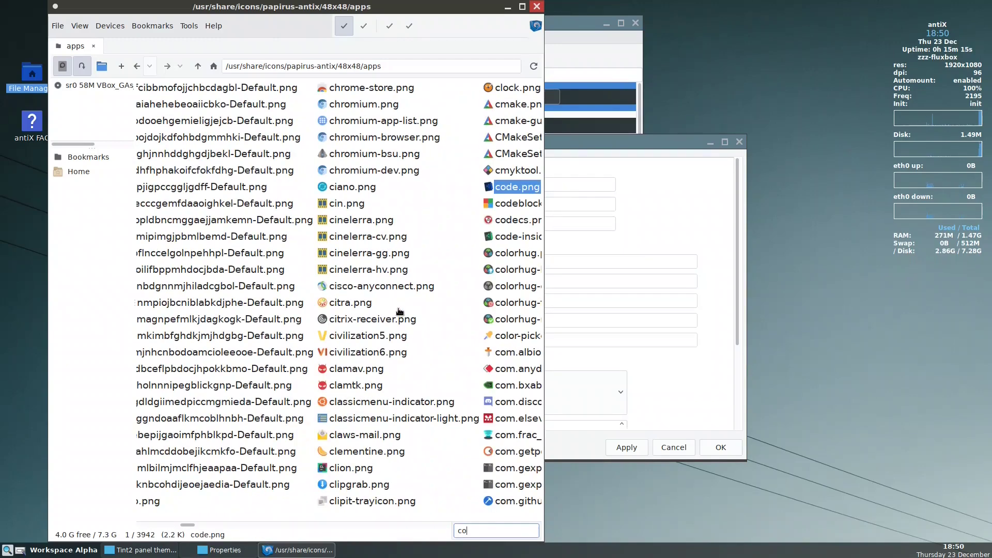
{"action": "type", "text": "n"}
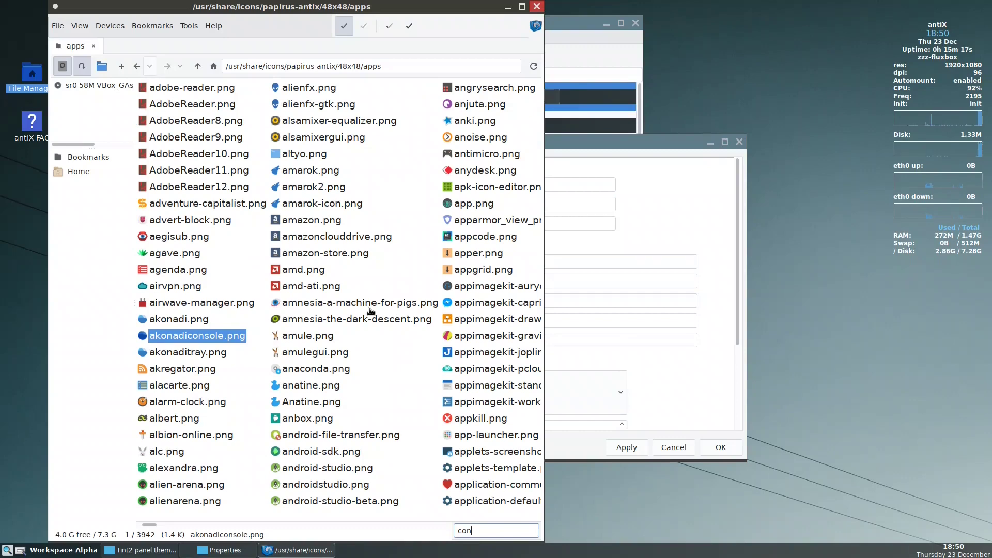
{"action": "type", "text": "t"}
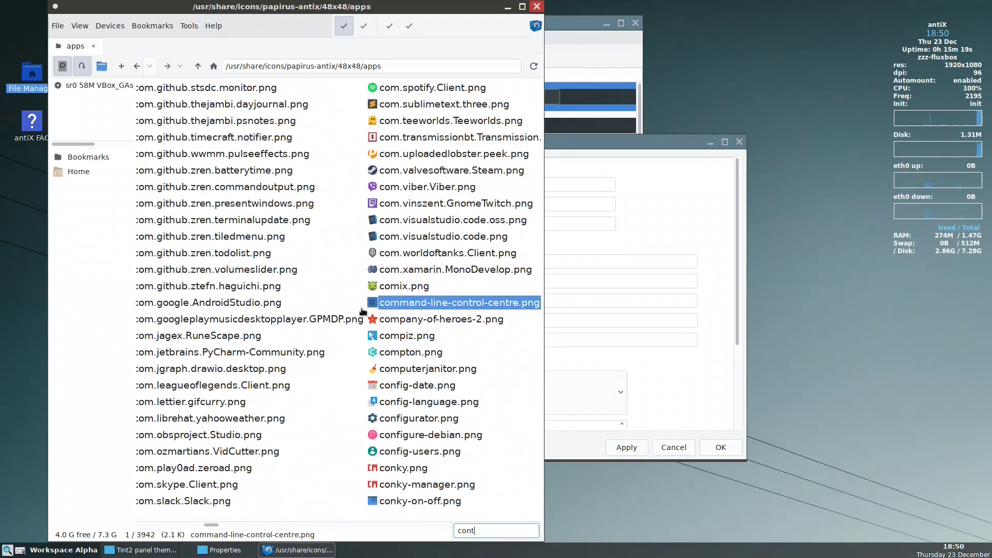
{"action": "type", "text": "rol"}
{"action": "key", "text": "Down"}
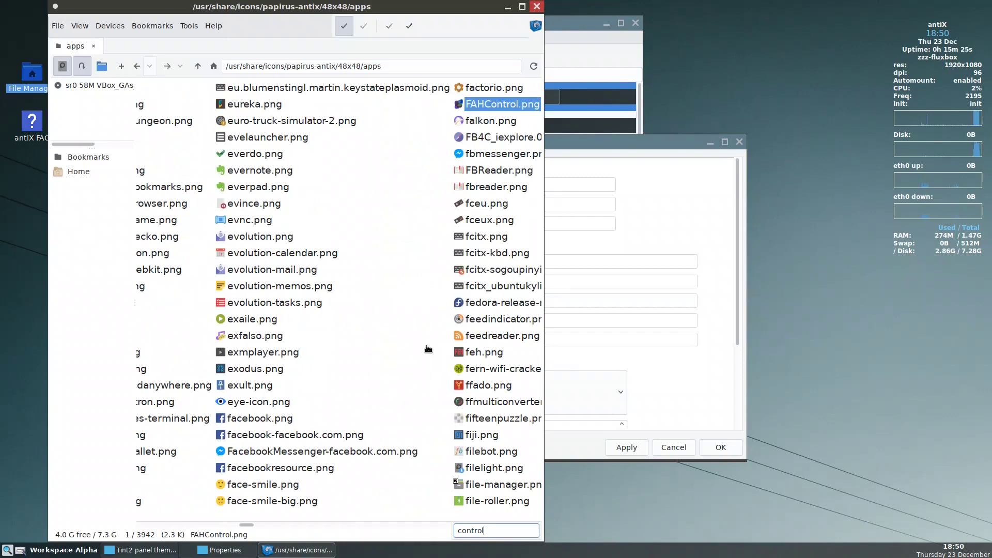
{"action": "key", "text": "Down"}
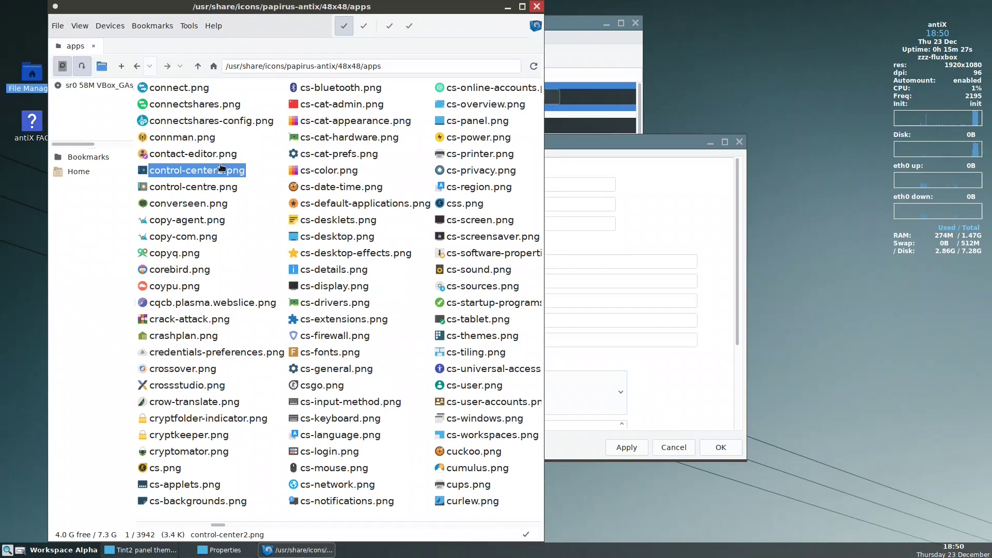
{"action": "right_click", "coordinate": [213, 174]}
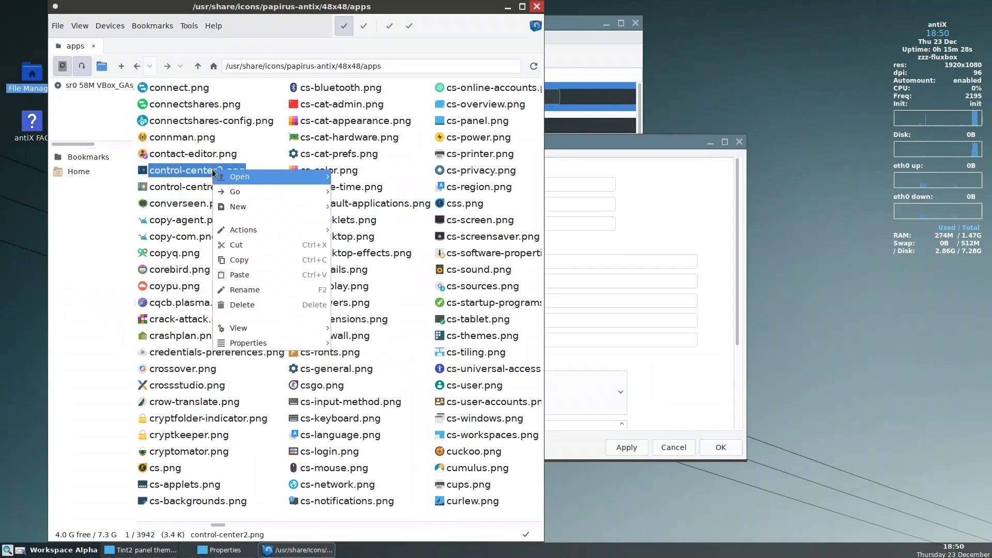
{"action": "left_click", "coordinate": [238, 260]}
{"action": "left_click", "coordinate": [492, 236]}
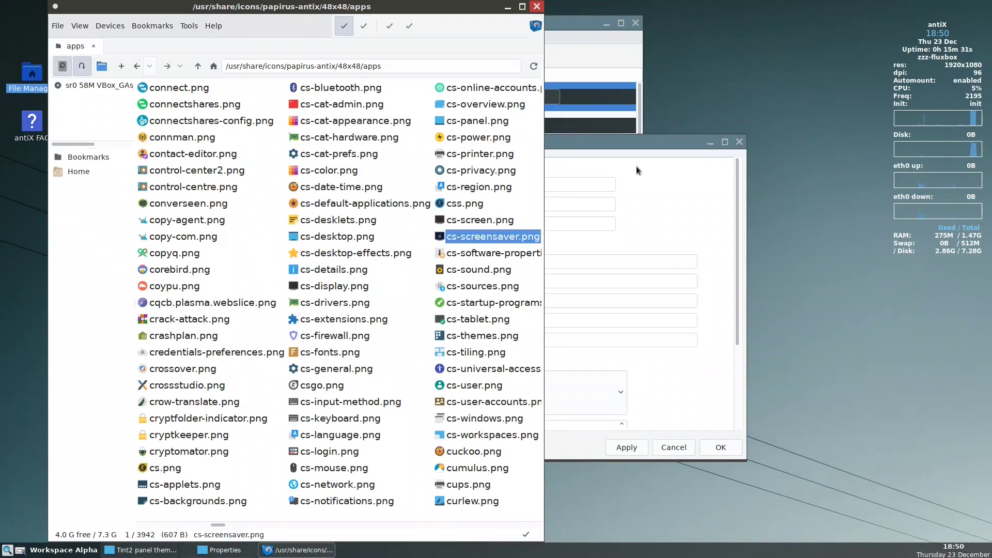
{"action": "left_click", "coordinate": [594, 182]}
- Paste control-center2.png as Button 1's icon, set antixcc.sh as left-click command, apply, then select Button 2
{"action": "right_click", "coordinate": [414, 185]}
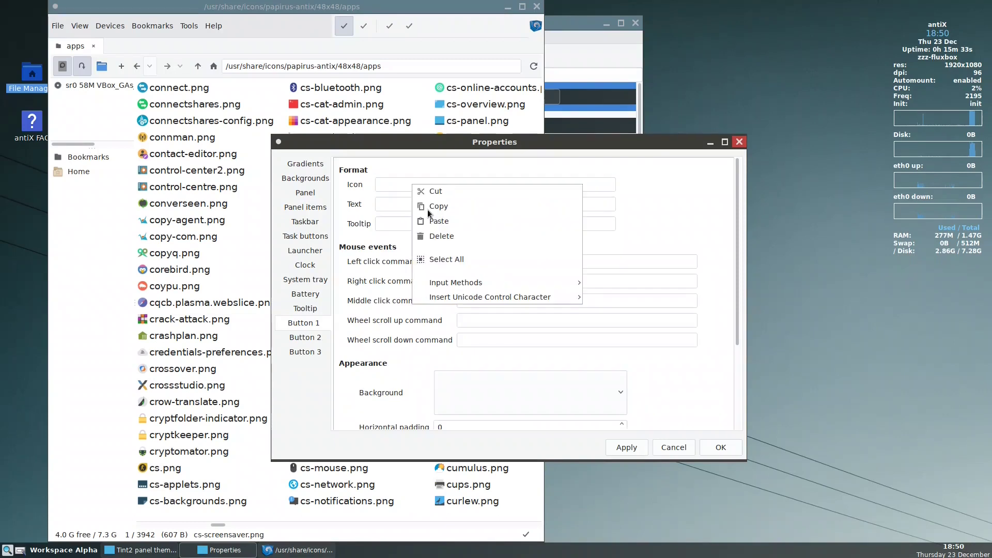
{"action": "left_click", "coordinate": [432, 220]}
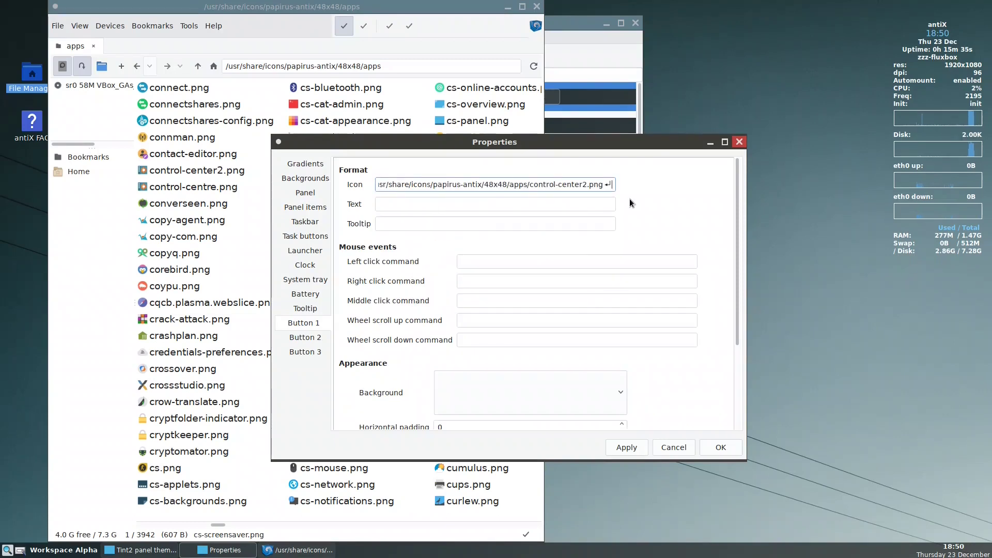
{"action": "key", "text": "BackSpace"}
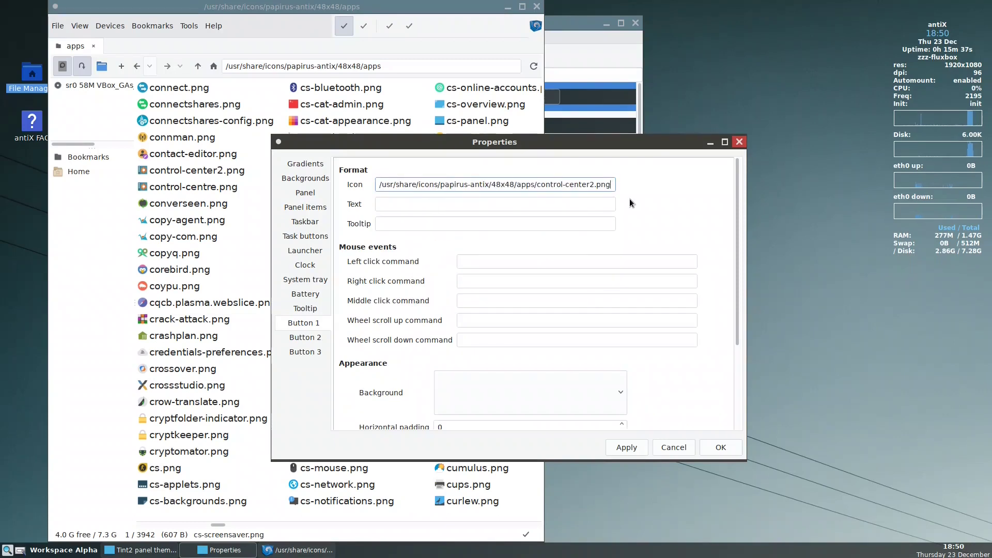
{"action": "left_click", "coordinate": [487, 262]}
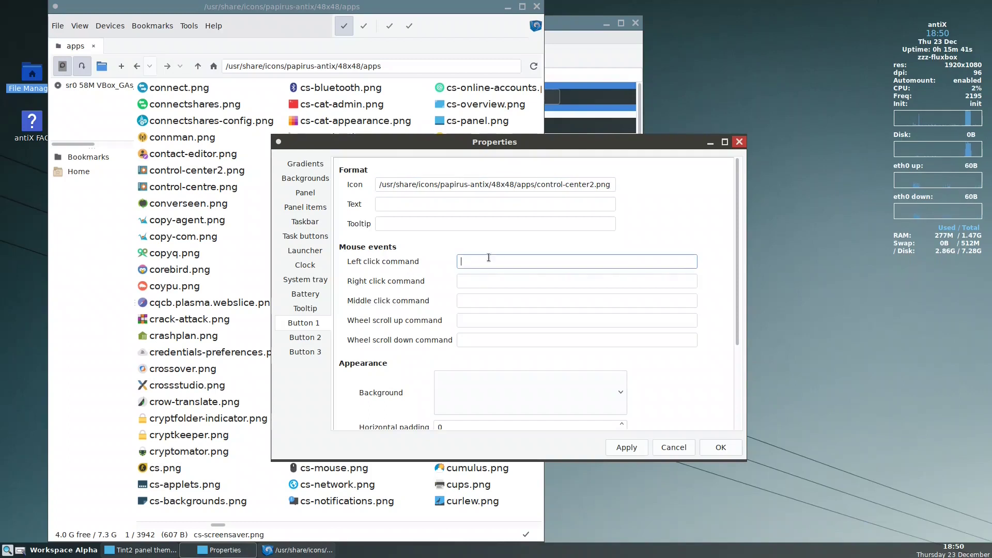
{"action": "type", "text": "antix"}
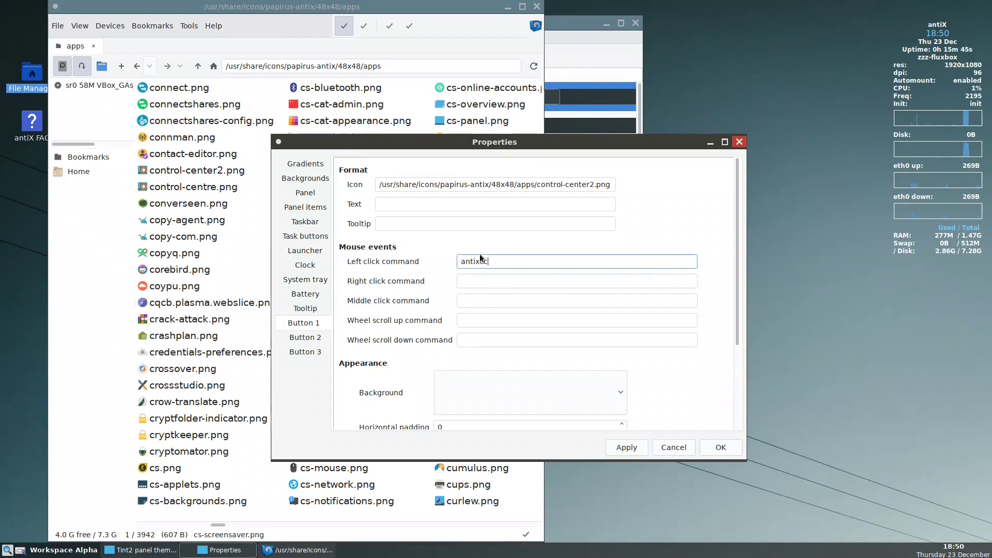
{"action": "type", "text": "cc.sh"}
{"action": "left_click", "coordinate": [622, 447]}
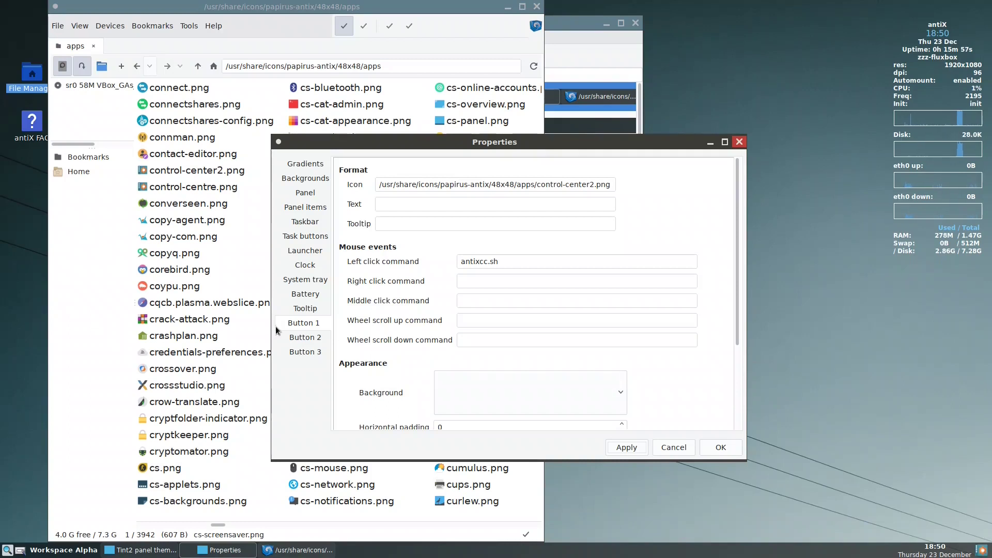
{"action": "left_click", "coordinate": [298, 338]}
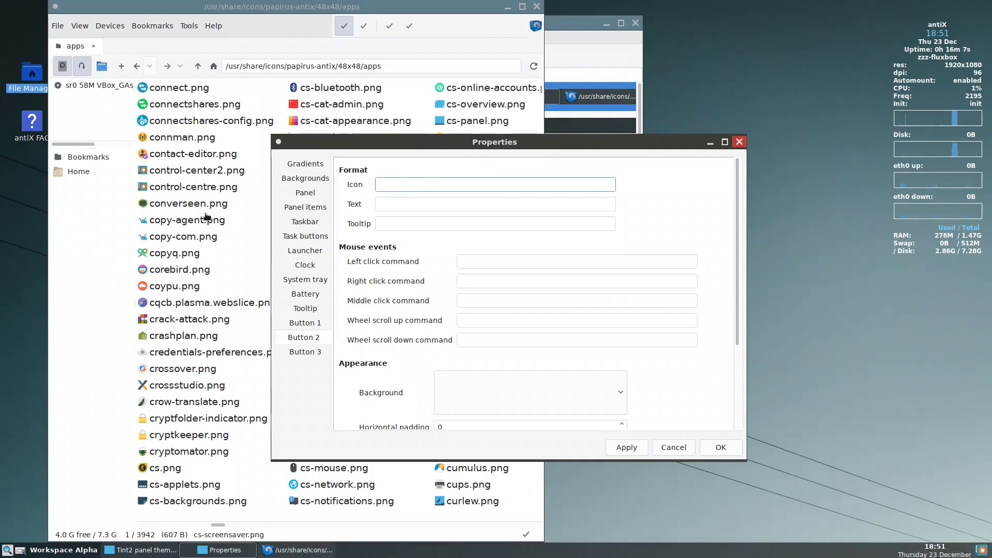
- Move the Properties window right, scroll the icon list to thunar.png, and copy it
{"action": "scroll", "coordinate": [204, 210], "scroll_direction": "down", "scroll_amount": 3}
{"action": "left_click_drag", "start_coordinate": [471, 148], "coordinate": [744, 133]}
{"action": "scroll", "coordinate": [460, 220], "scroll_direction": "down", "scroll_amount": 4}
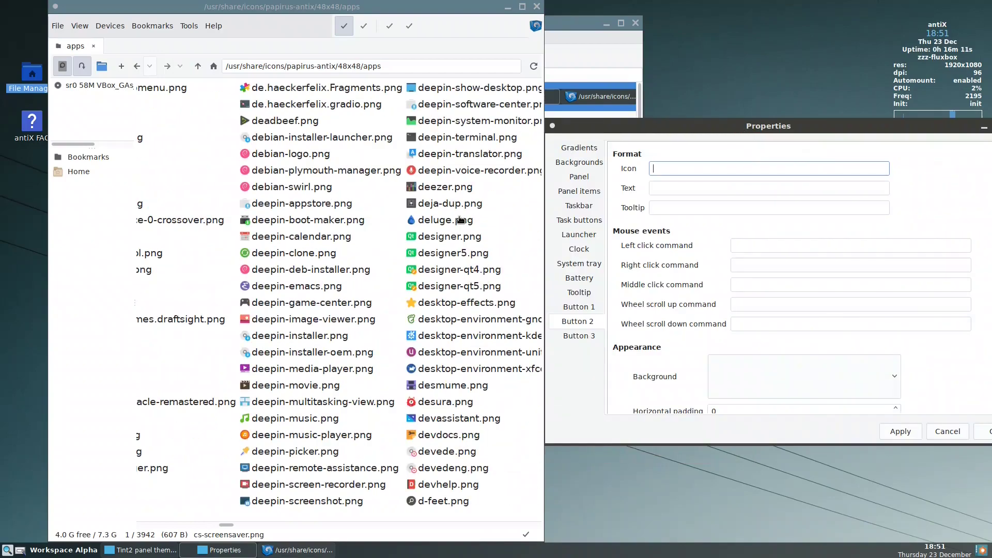
{"action": "scroll", "coordinate": [460, 220], "scroll_direction": "down", "scroll_amount": 6}
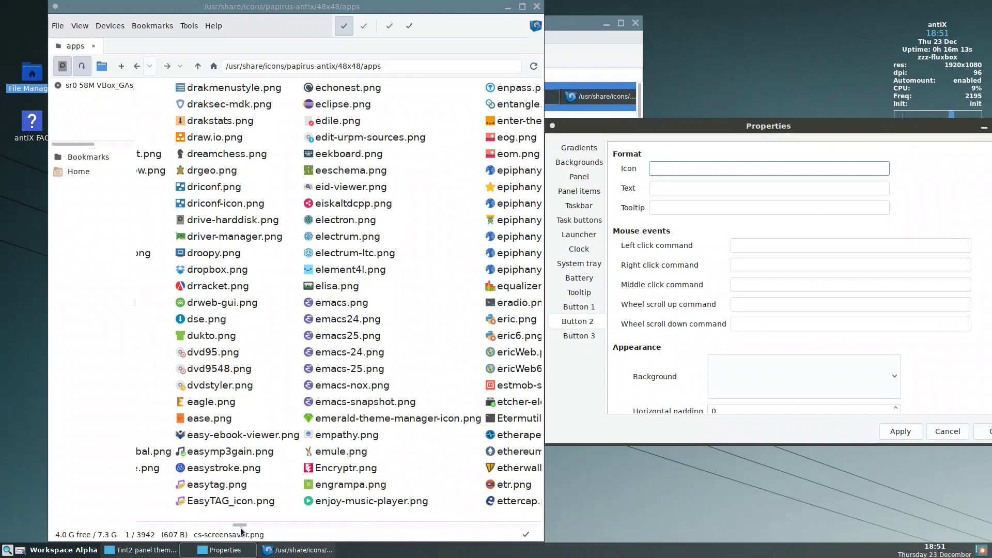
{"action": "left_click_drag", "start_coordinate": [241, 531], "coordinate": [331, 527]}
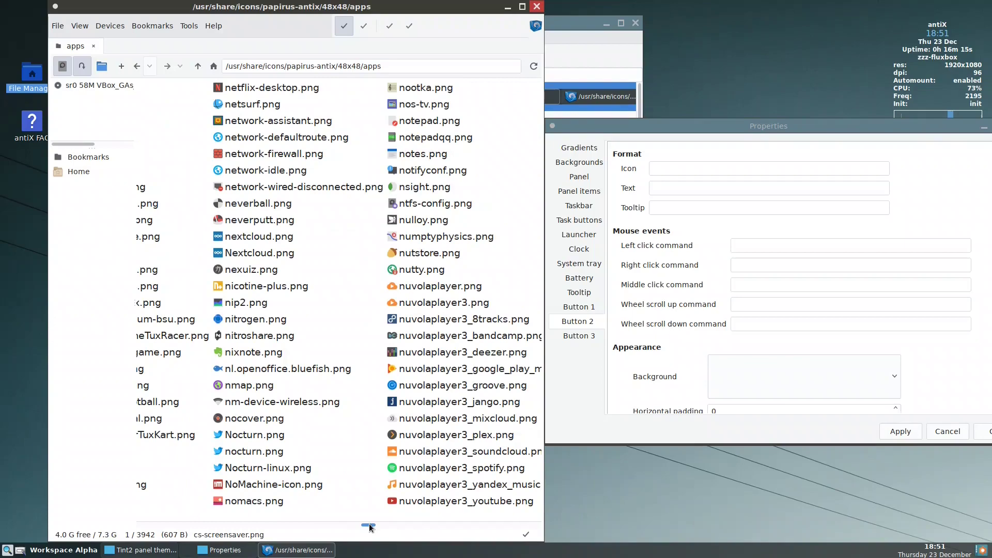
{"action": "left_click_drag", "start_coordinate": [370, 526], "coordinate": [488, 525]}
{"action": "left_click", "coordinate": [459, 501]}
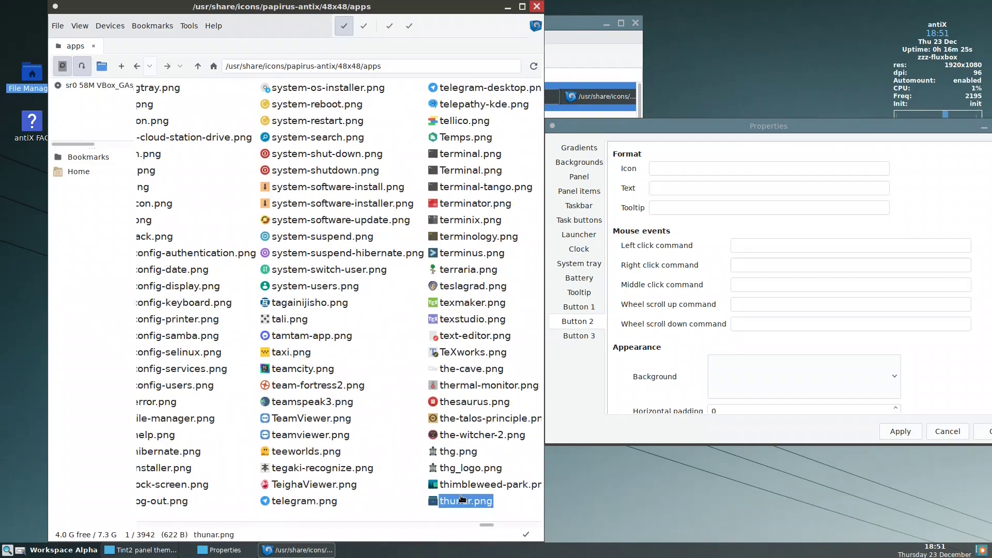
{"action": "right_click", "coordinate": [459, 501]}
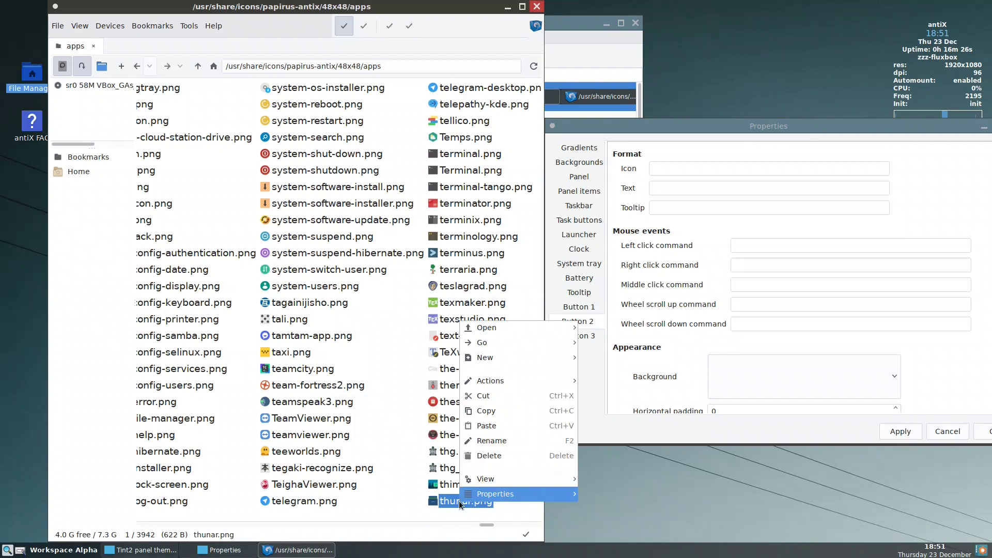
{"action": "left_click", "coordinate": [492, 410]}
- Paste thunar.png into Button 2's Icon, set zzzfm as left-click command, apply, then select Button 3
{"action": "left_click", "coordinate": [496, 385]}
{"action": "left_click", "coordinate": [737, 164]}
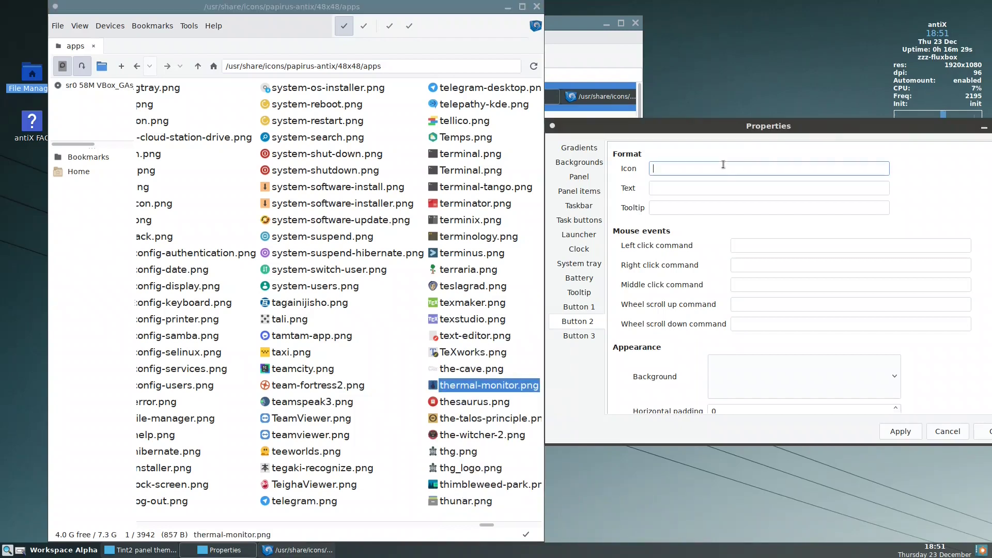
{"action": "right_click", "coordinate": [738, 164]}
{"action": "left_click", "coordinate": [747, 204]}
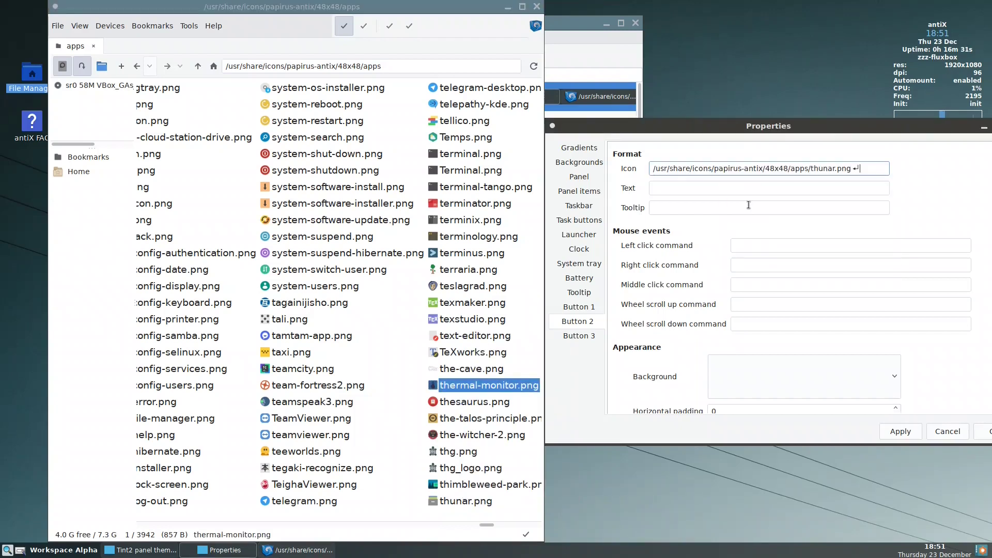
{"action": "left_click", "coordinate": [747, 245]}
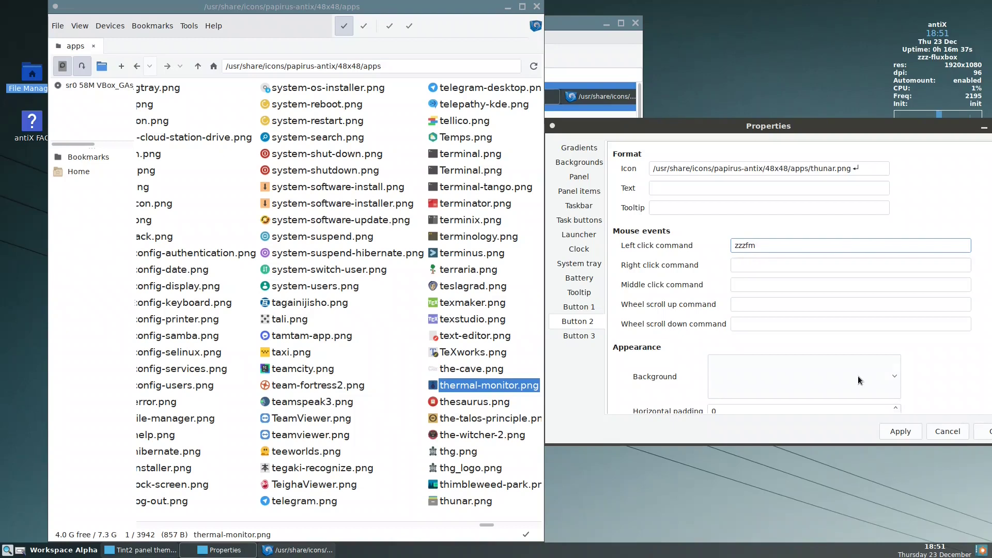
{"action": "left_click", "coordinate": [902, 433]}
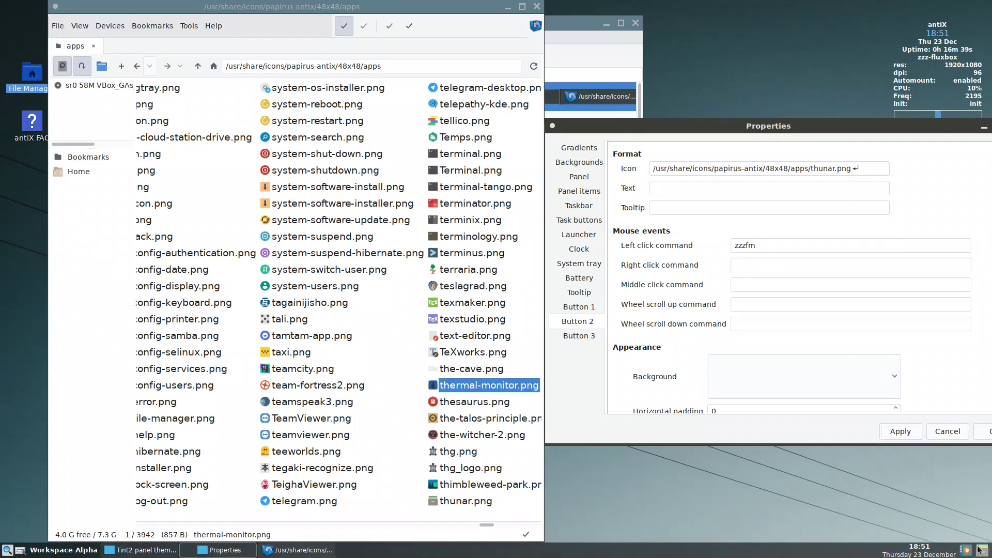
{"action": "left_click", "coordinate": [578, 338]}
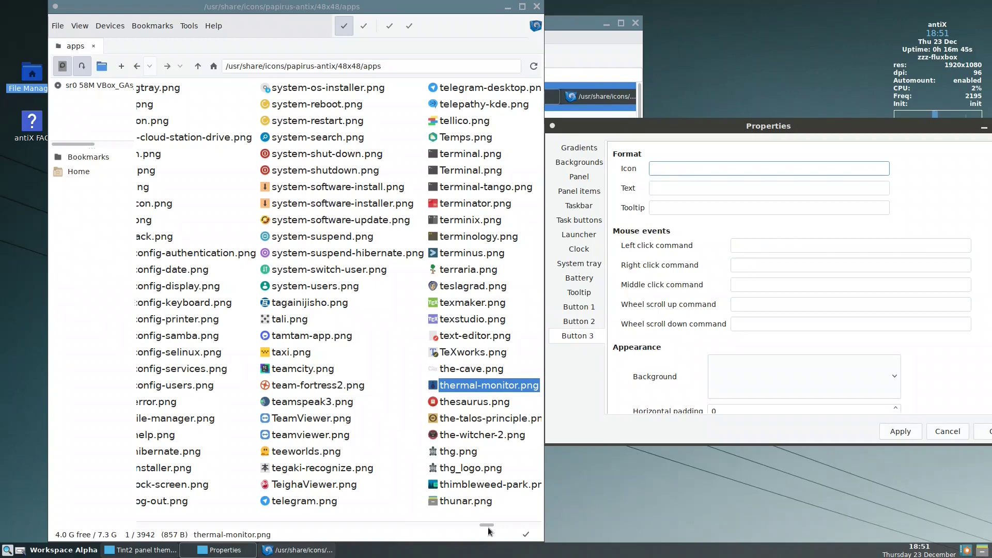
- Copy the application-exit.png file in zzzFM
{"action": "left_click_drag", "start_coordinate": [485, 525], "coordinate": [151, 525]}
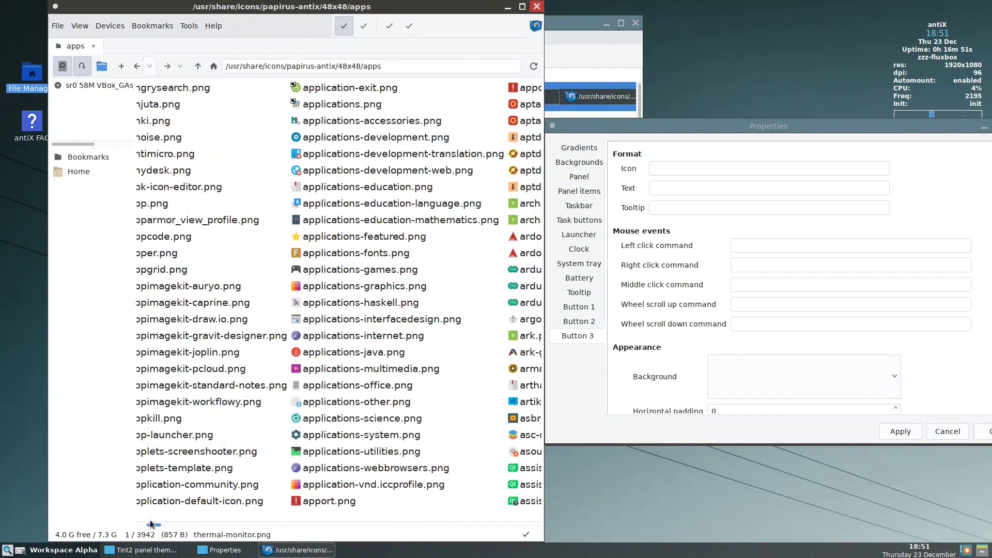
{"action": "right_click", "coordinate": [324, 87]}
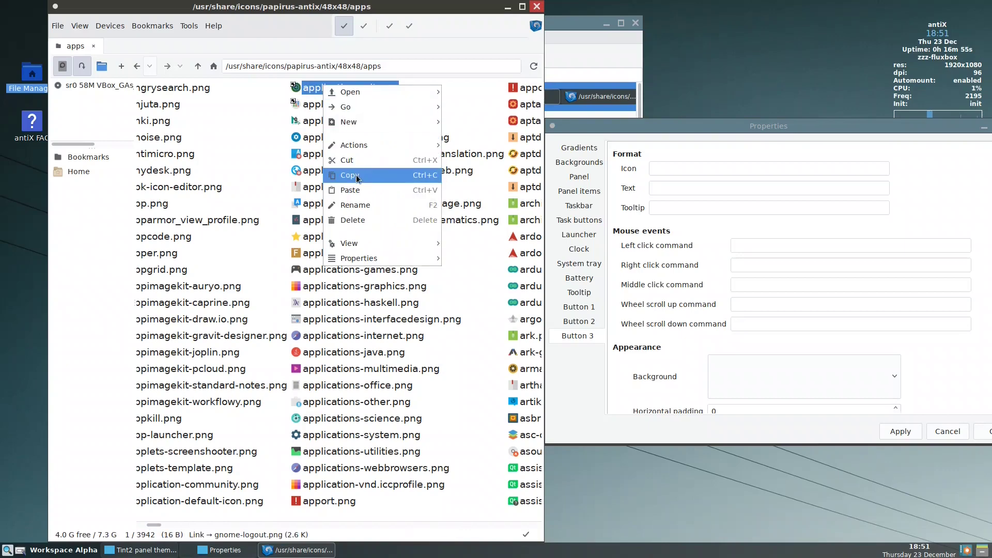
{"action": "left_click", "coordinate": [522, 170]}
- Paste application-exit.png as Button 3's icon, set desktop-session-exit as left-click command, and apply
{"action": "right_click", "coordinate": [690, 166]}
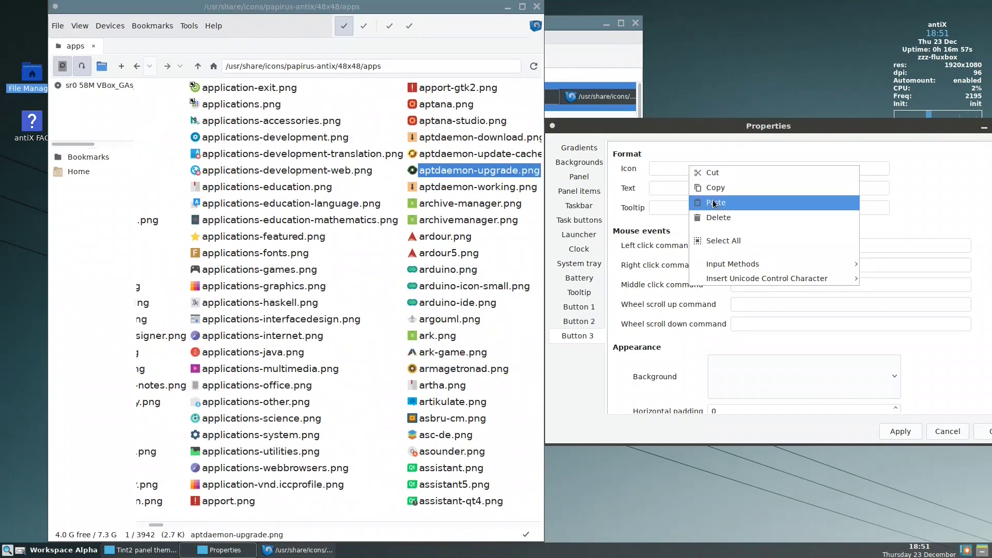
{"action": "left_click", "coordinate": [751, 259]}
{"action": "left_click", "coordinate": [751, 248]}
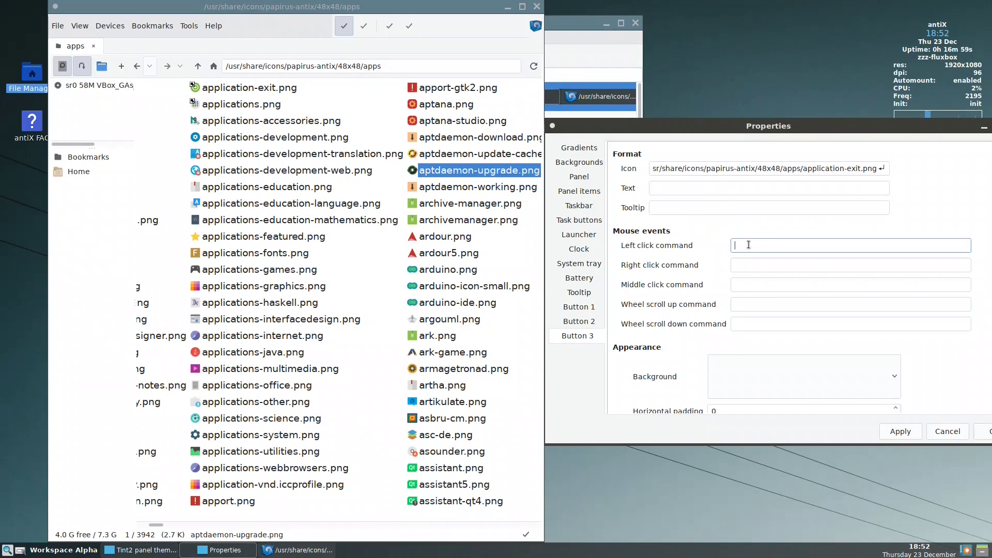
{"action": "type", "text": "desktop-sessio"}
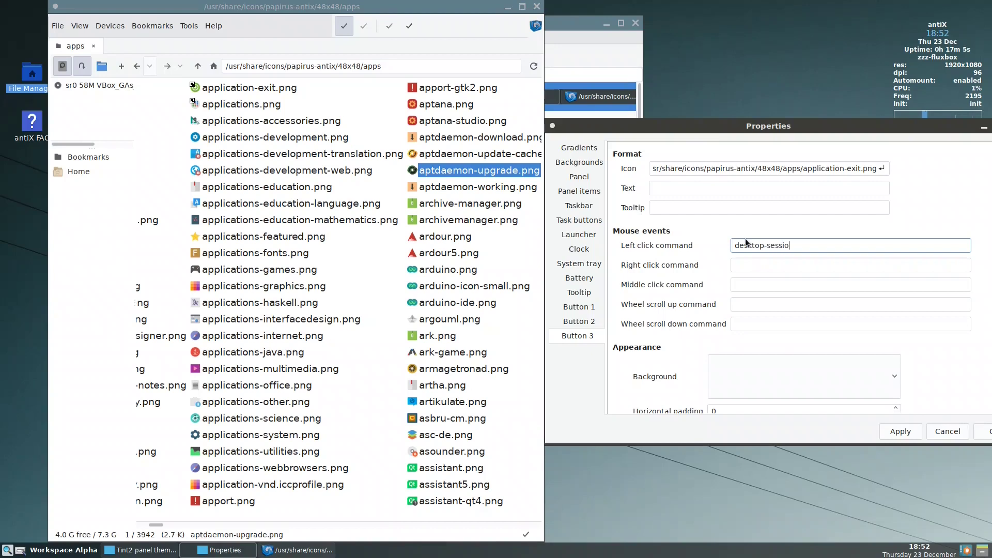
{"action": "type", "text": "n-exit"}
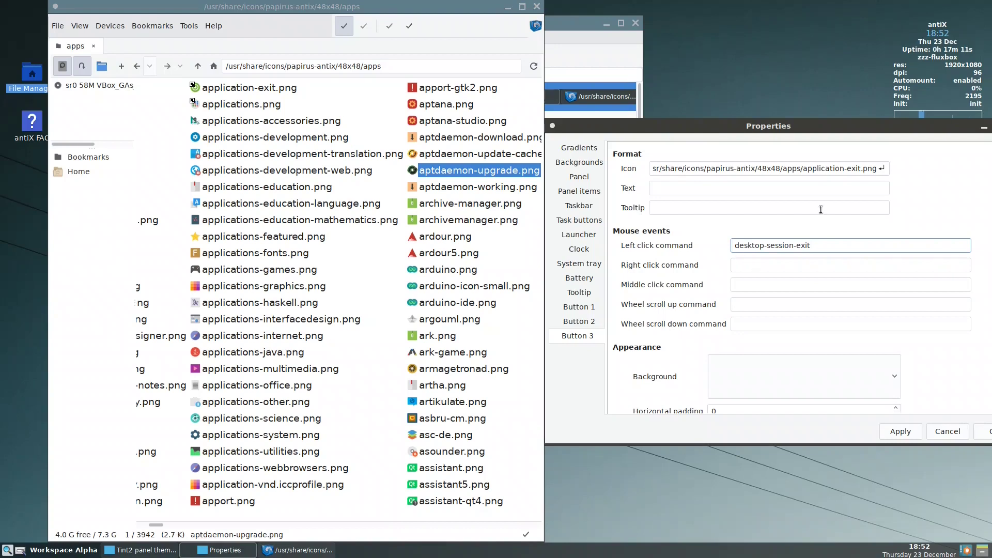
{"action": "left_click", "coordinate": [886, 171]}
{"action": "key", "text": "BackSpace"}
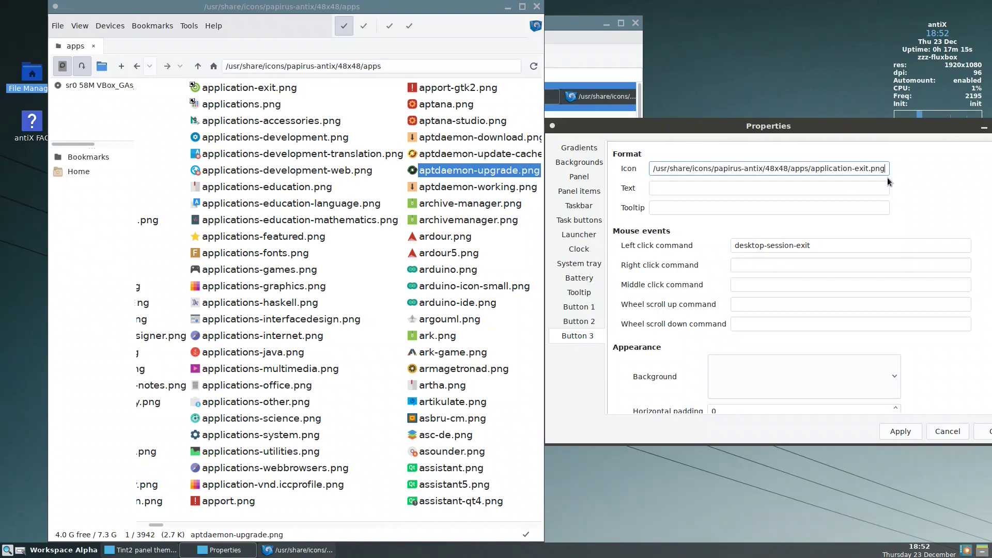
{"action": "left_click", "coordinate": [900, 433]}
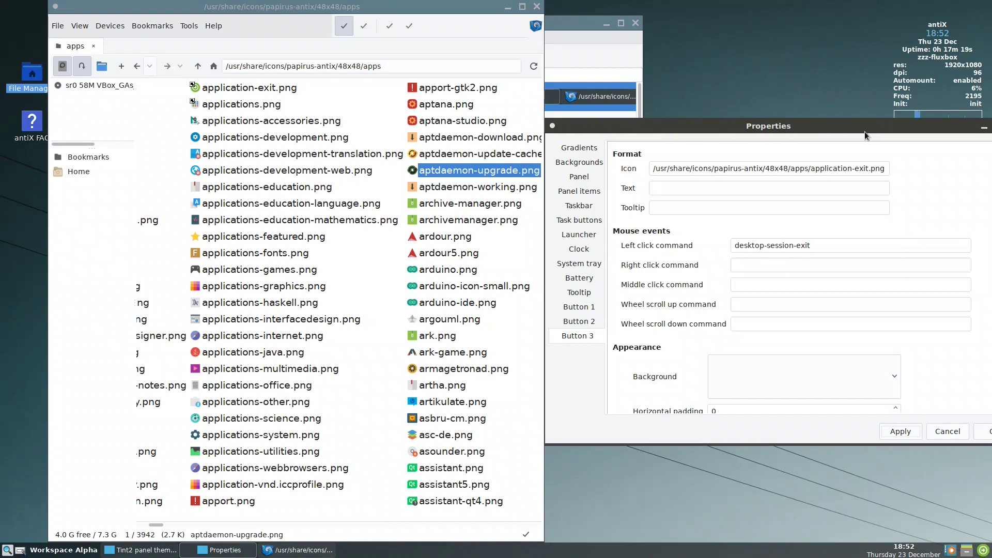
{"action": "left_click_drag", "start_coordinate": [858, 129], "coordinate": [540, 120]}
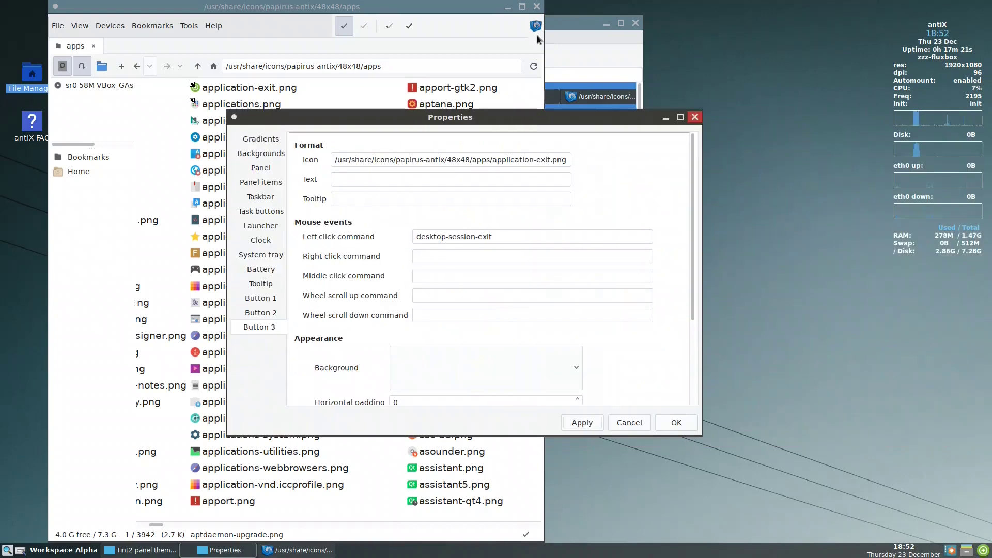
- Close the file manager, then change the clock's second line from %A %d %B to %a %d %b and apply
{"action": "left_click", "coordinate": [537, 7]}
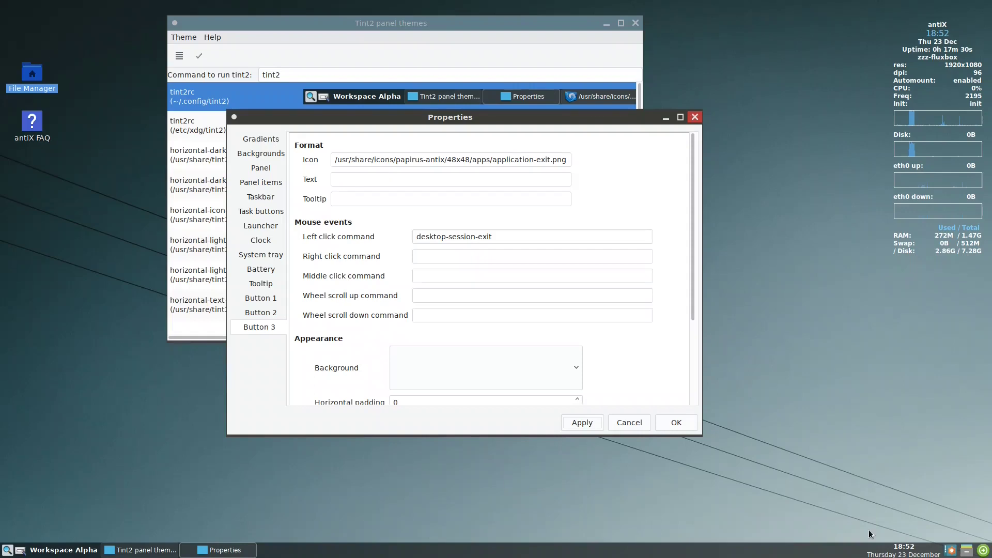
{"action": "left_click", "coordinate": [256, 243]}
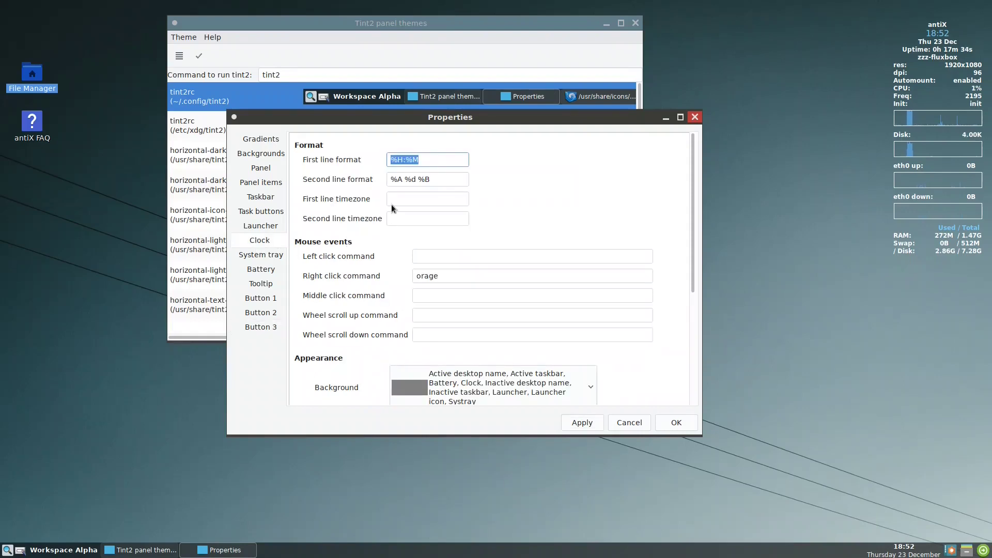
{"action": "left_click", "coordinate": [397, 179]}
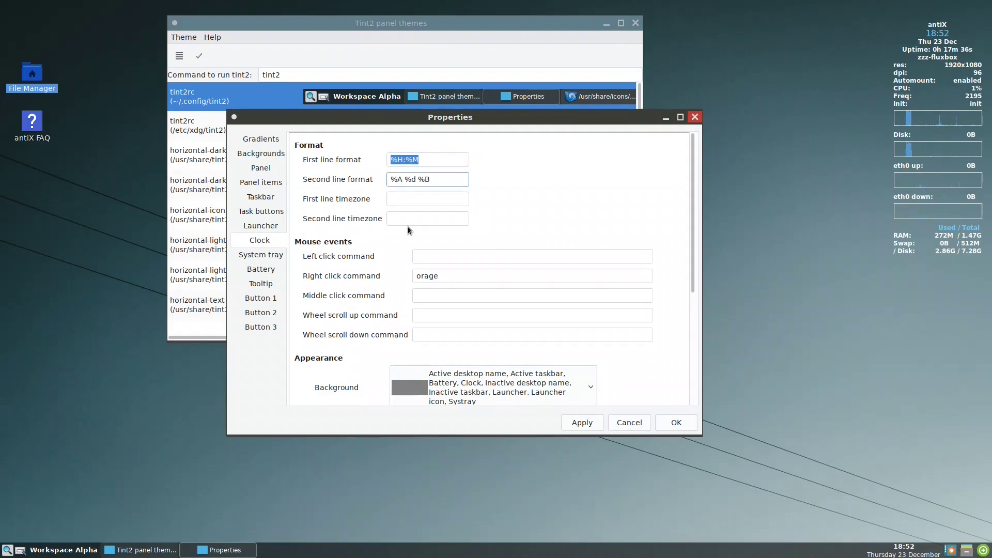
{"action": "key", "text": "Delete"}
{"action": "type", "text": "a"}
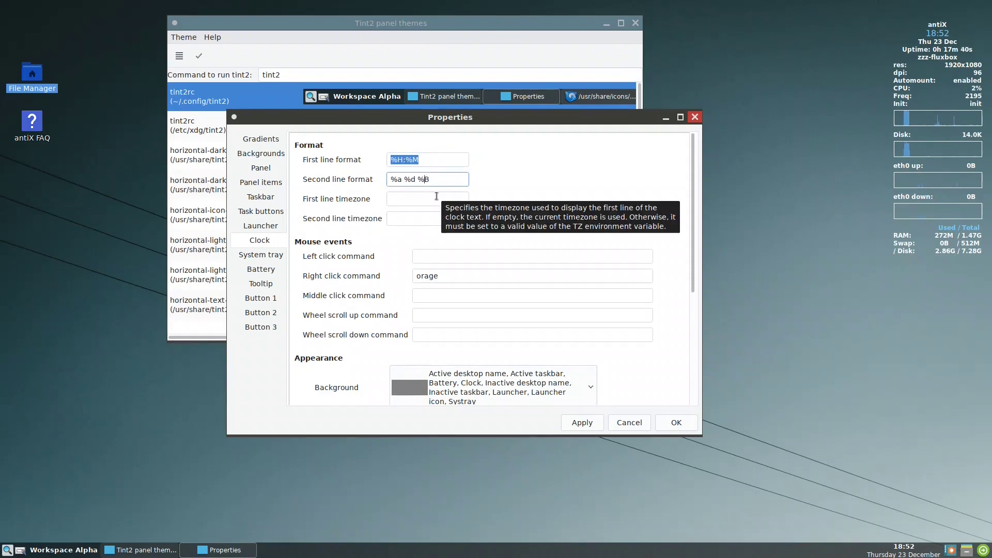
{"action": "type", "text": "b"}
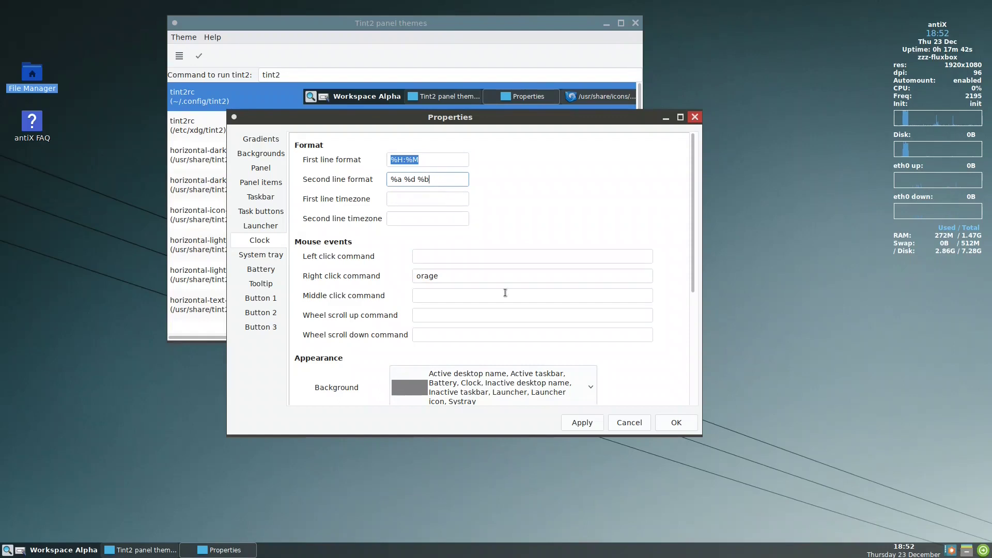
{"action": "left_click", "coordinate": [578, 422]}
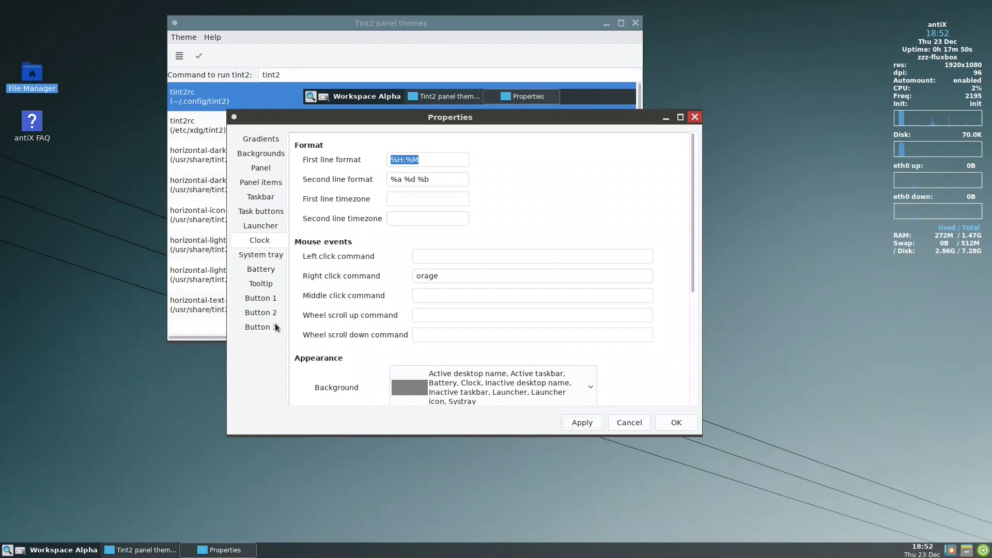
- Review the Taskbar, Task buttons and Launcher pages, then move Button 1 up to just below Launcher
{"action": "left_click", "coordinate": [262, 198]}
{"action": "left_click", "coordinate": [262, 209]}
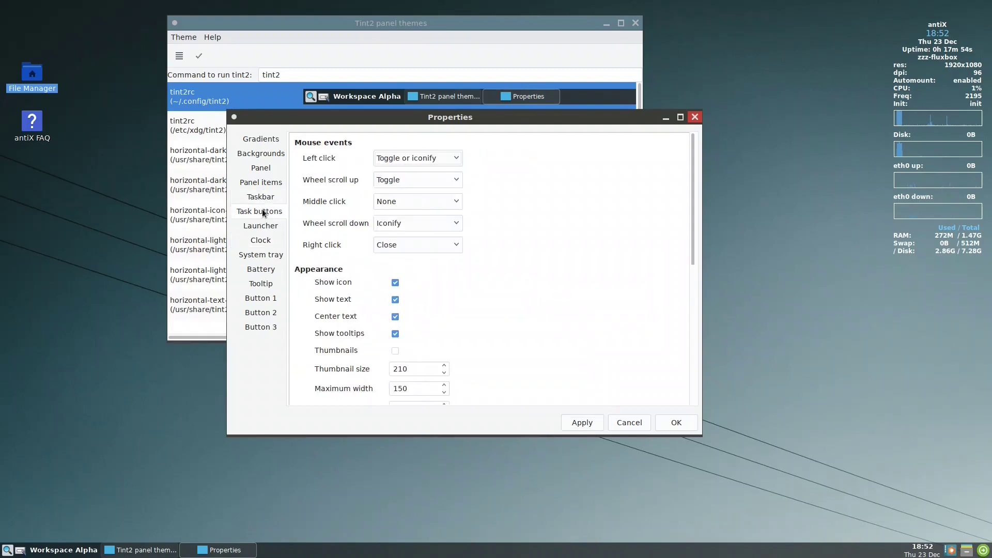
{"action": "left_click", "coordinate": [263, 227]}
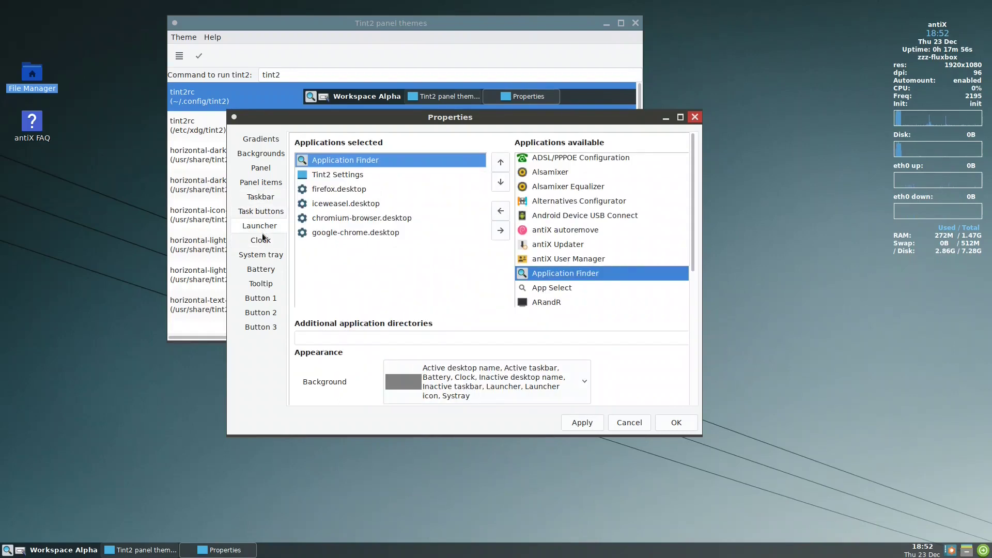
{"action": "left_click", "coordinate": [262, 183]}
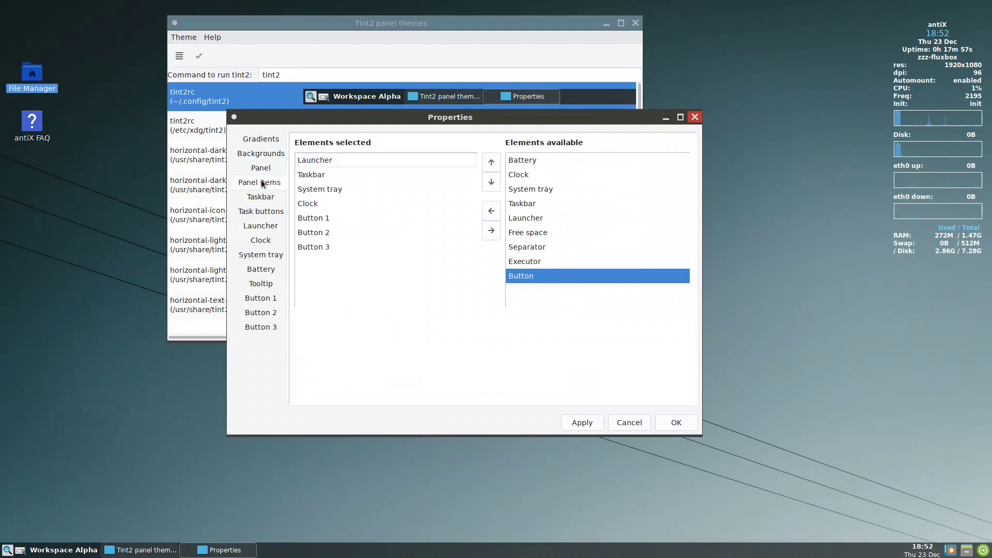
{"action": "left_click", "coordinate": [316, 222]}
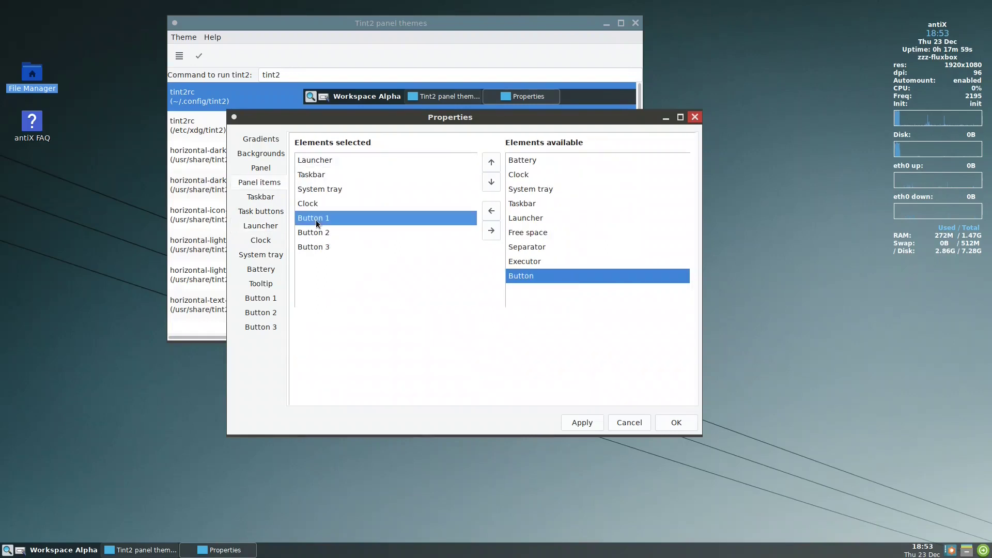
{"action": "left_click", "coordinate": [492, 164]}
{"action": "left_click", "coordinate": [492, 163]}
{"action": "left_click", "coordinate": [491, 163]}
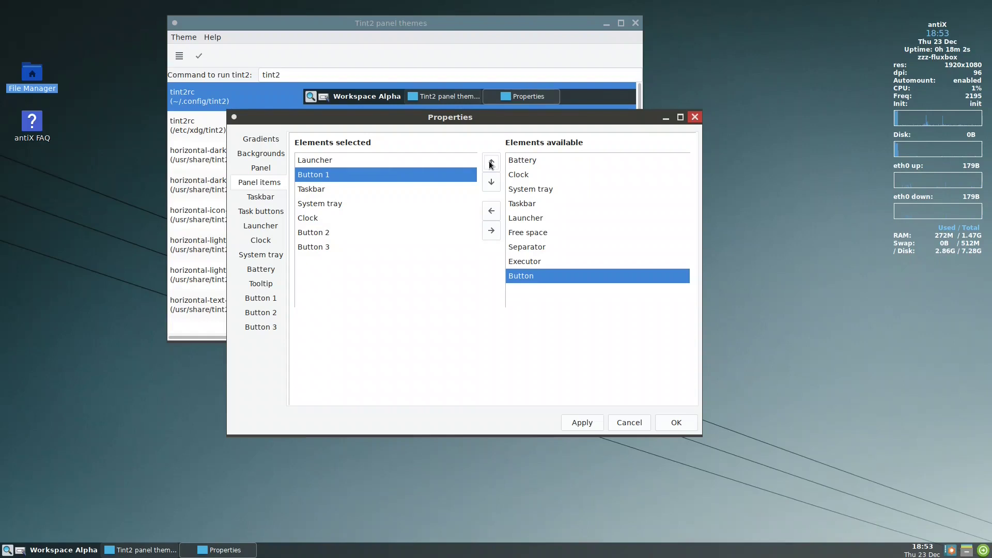
- Move Button 2 up to sit below Button 1 and apply the new panel item order
{"action": "left_click", "coordinate": [318, 233]}
{"action": "left_click", "coordinate": [491, 163]}
{"action": "left_click", "coordinate": [491, 163]}
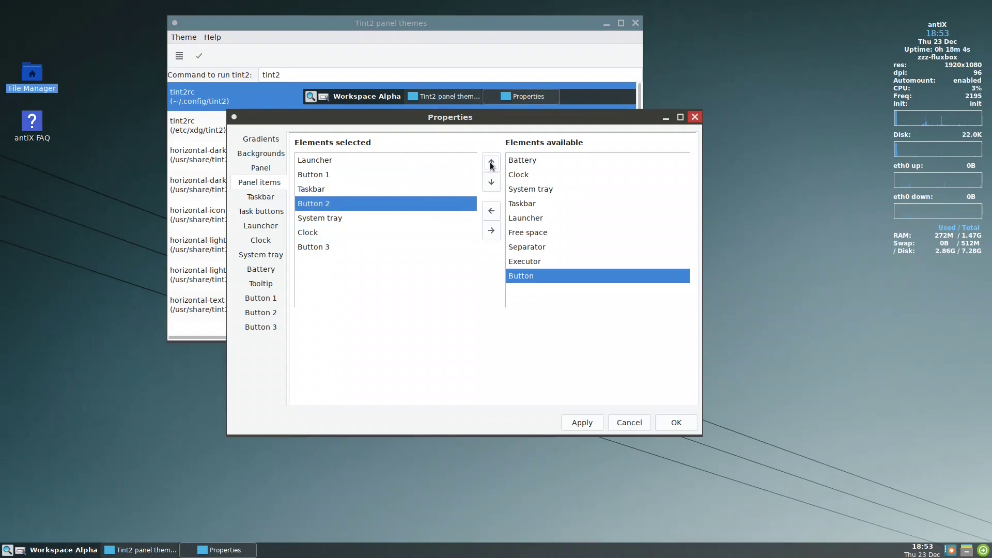
{"action": "left_click", "coordinate": [491, 164]}
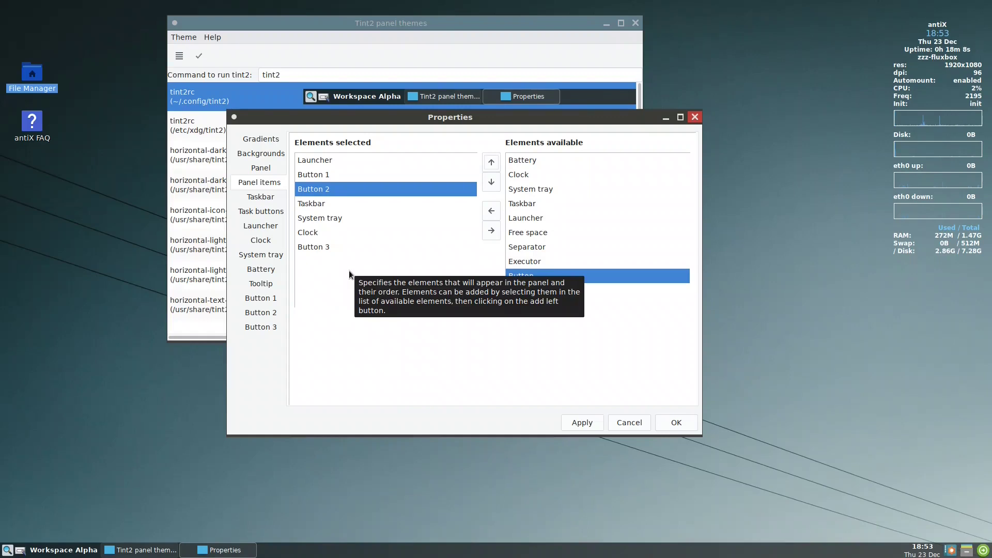
{"action": "left_click", "coordinate": [582, 423]}
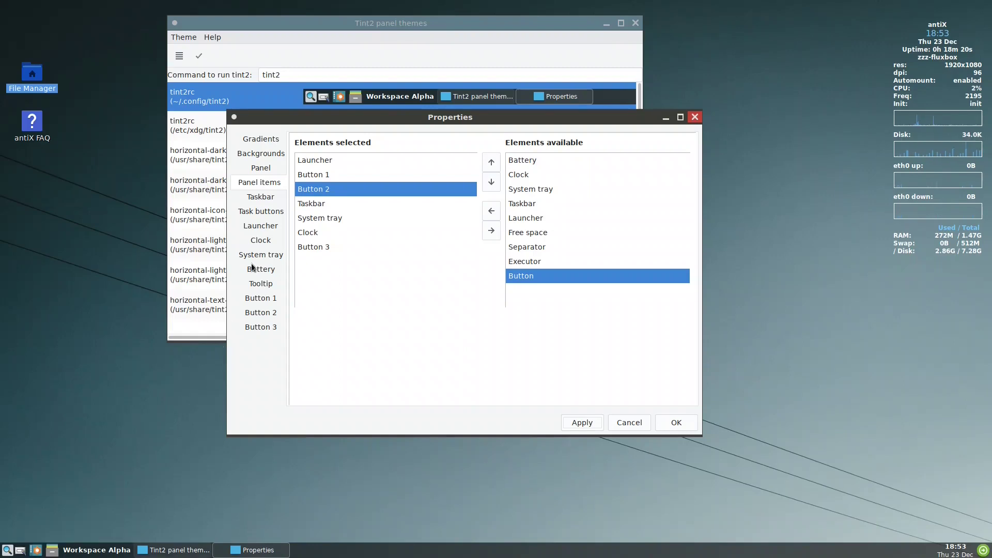
{"action": "left_click", "coordinate": [271, 228]}
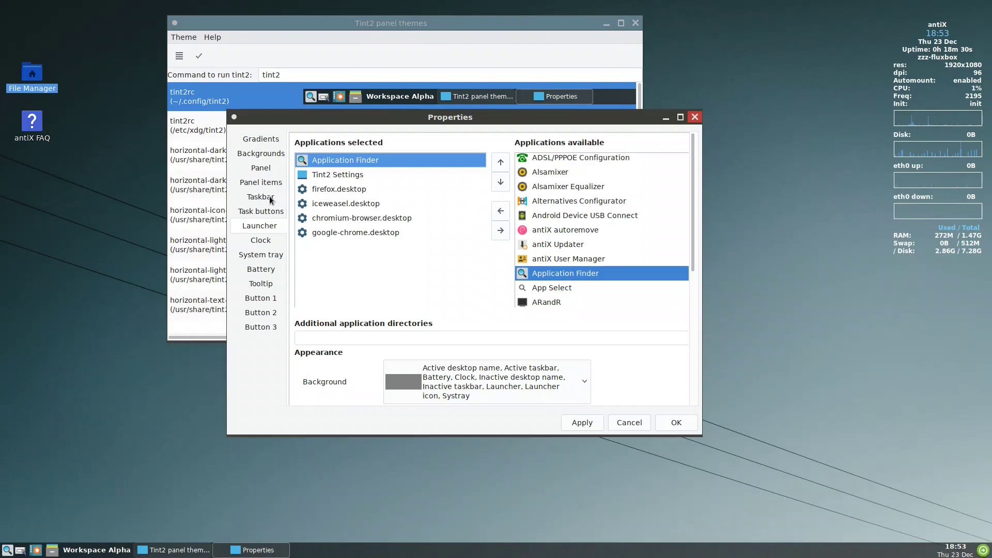
- Remove Tint2 Settings from the launcher's selected applications and apply the change
{"action": "left_click", "coordinate": [350, 179]}
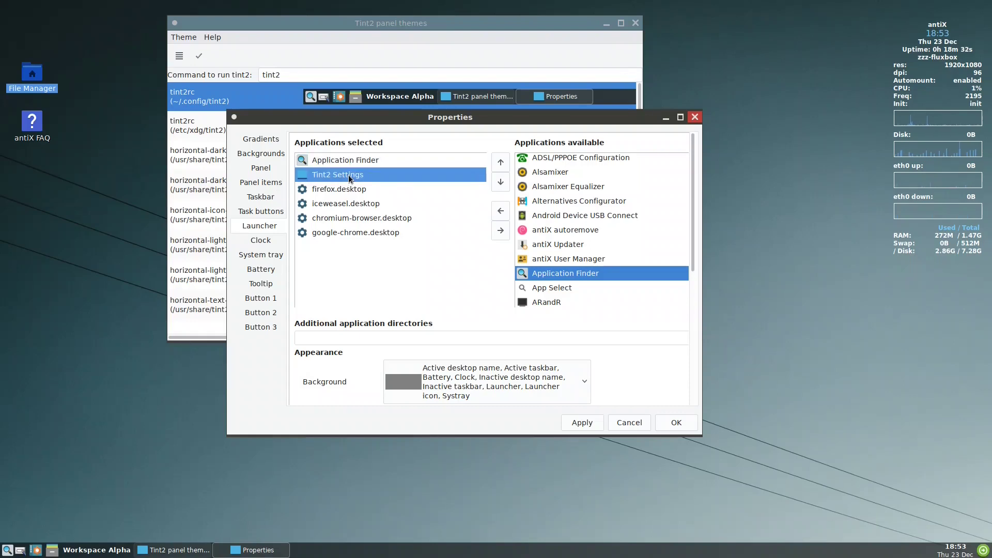
{"action": "left_click", "coordinate": [500, 231]}
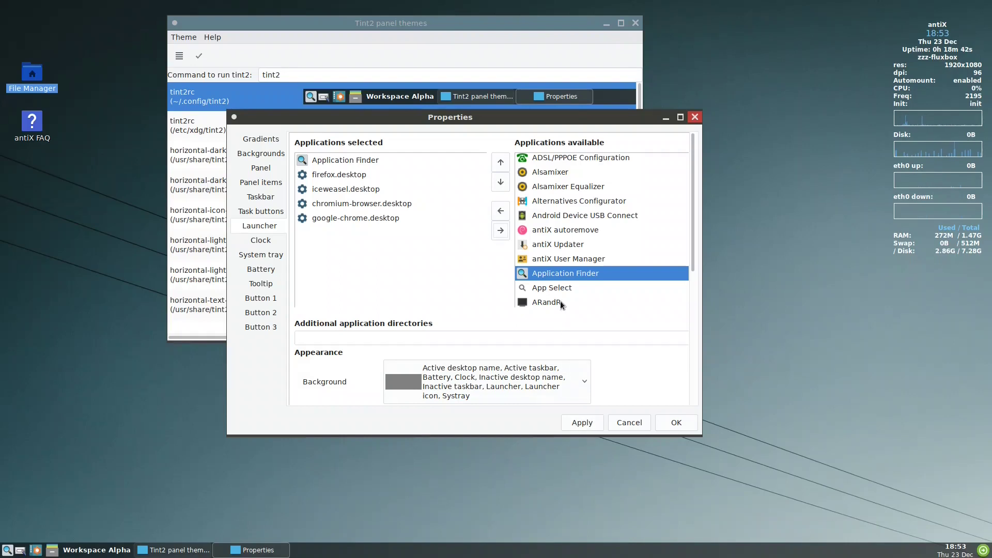
{"action": "left_click", "coordinate": [583, 423]}
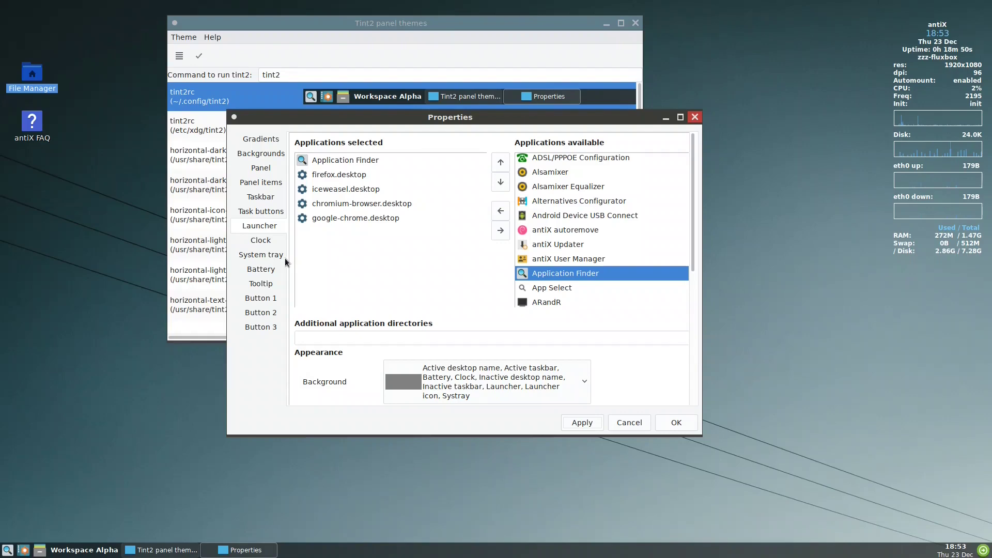
- Untick Show desktop name on the Taskbar page, apply it, and close Properties with OK
{"action": "left_click", "coordinate": [268, 199]}
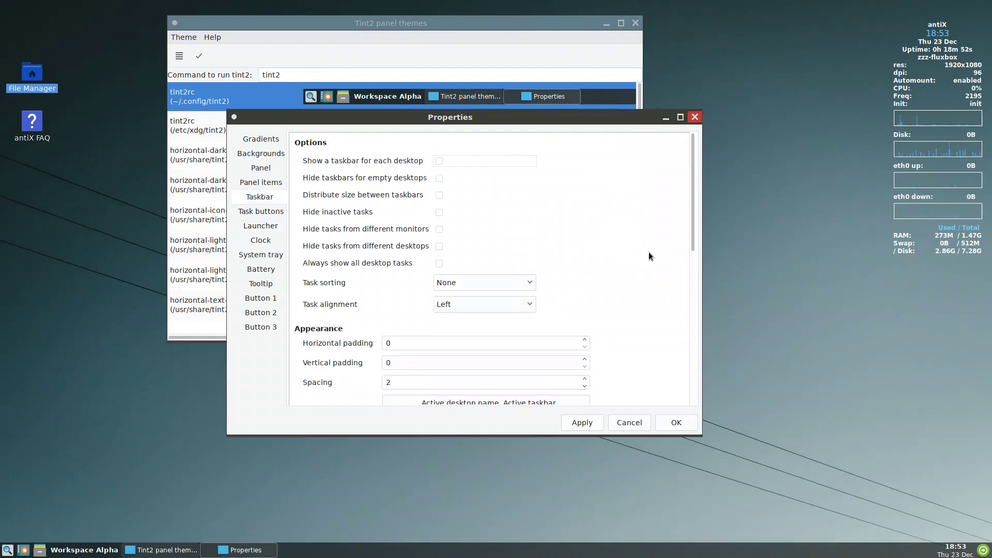
{"action": "scroll", "coordinate": [653, 255], "scroll_direction": "down", "scroll_amount": 3}
{"action": "scroll", "coordinate": [653, 255], "scroll_direction": "down", "scroll_amount": 3}
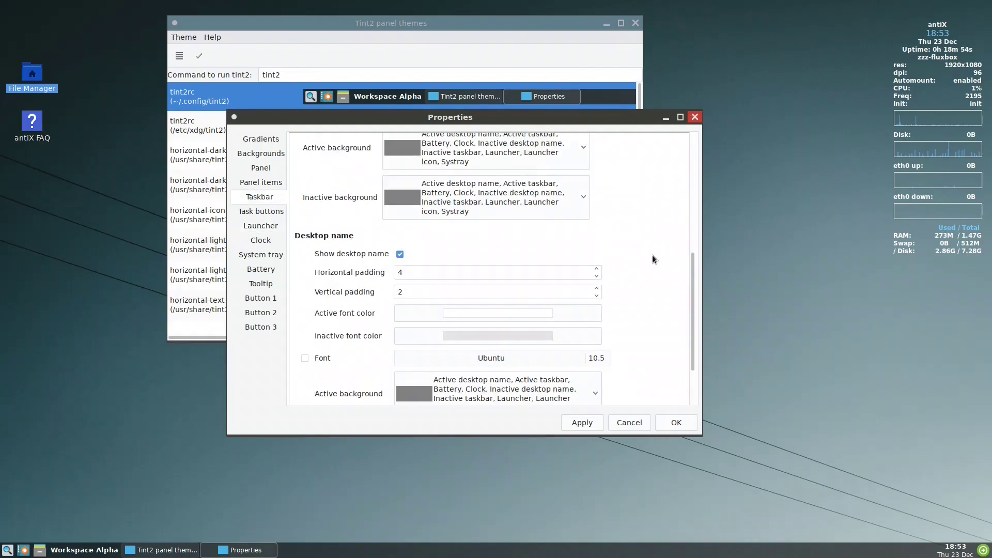
{"action": "left_click", "coordinate": [401, 255]}
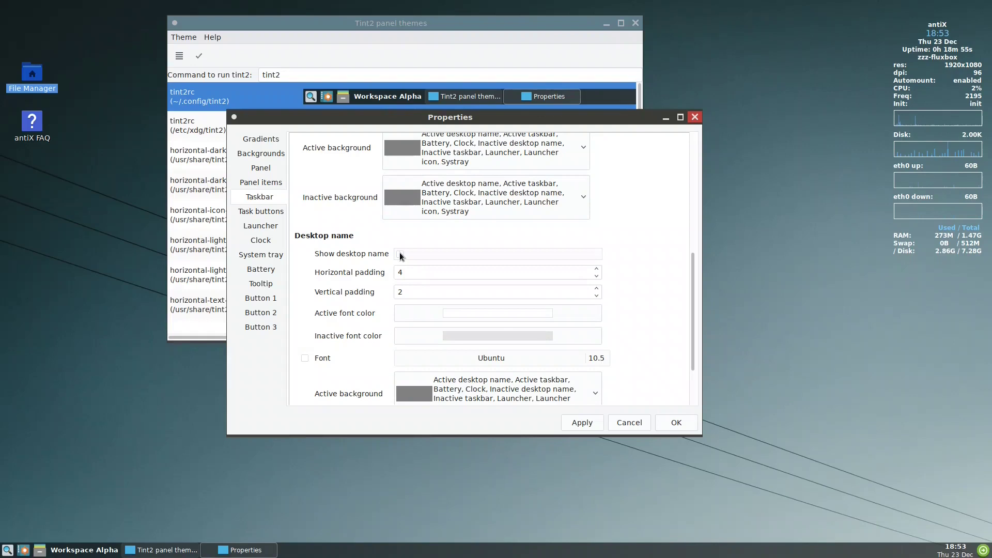
{"action": "left_click", "coordinate": [581, 423]}
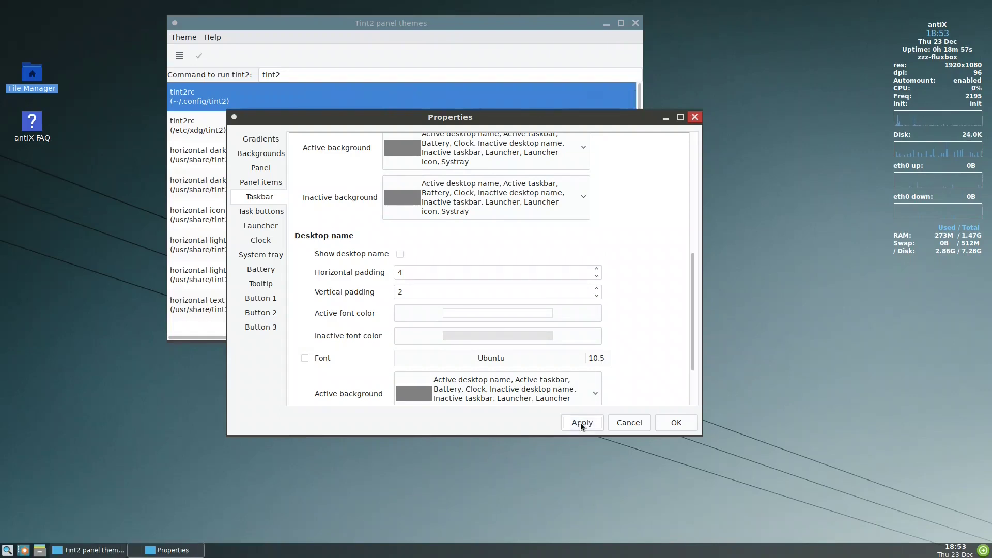
{"action": "left_click", "coordinate": [679, 423]}
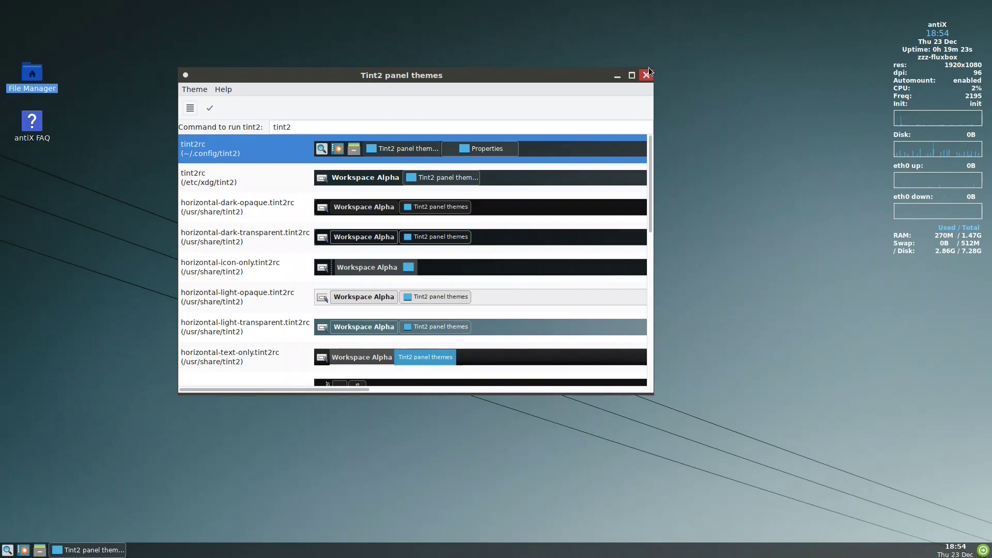
{"action": "left_click", "coordinate": [617, 76]}
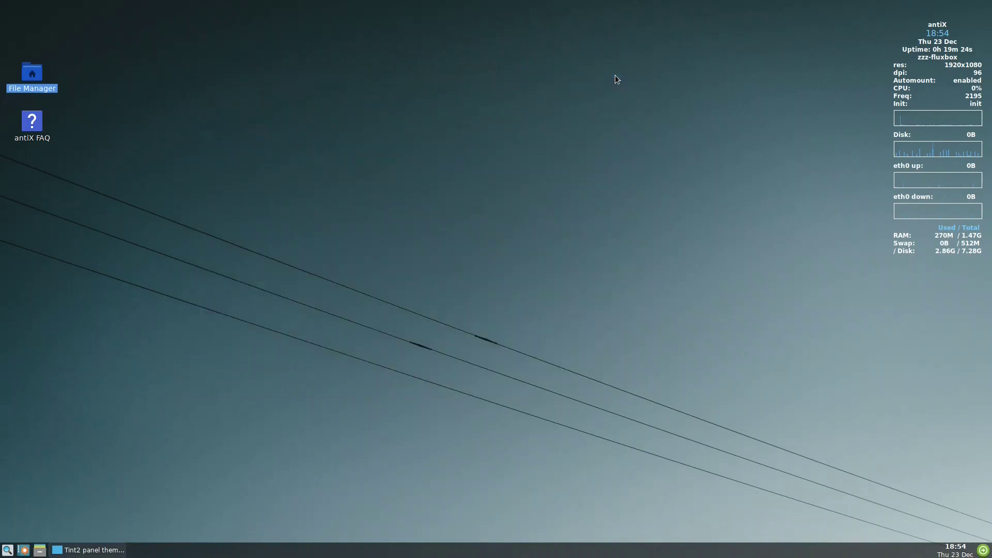
{"action": "left_click", "coordinate": [7, 550]}
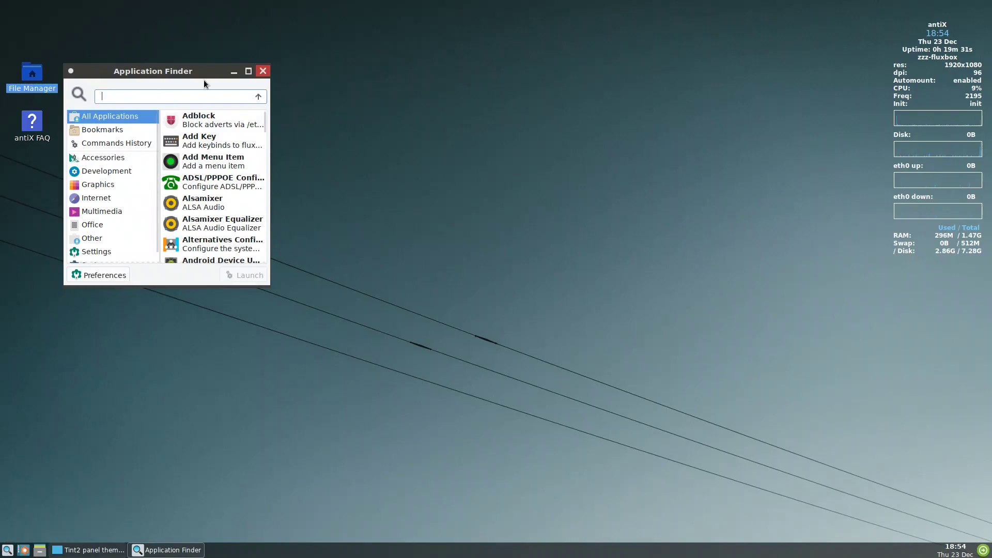
{"action": "left_click_drag", "start_coordinate": [205, 73], "coordinate": [135, 328]}
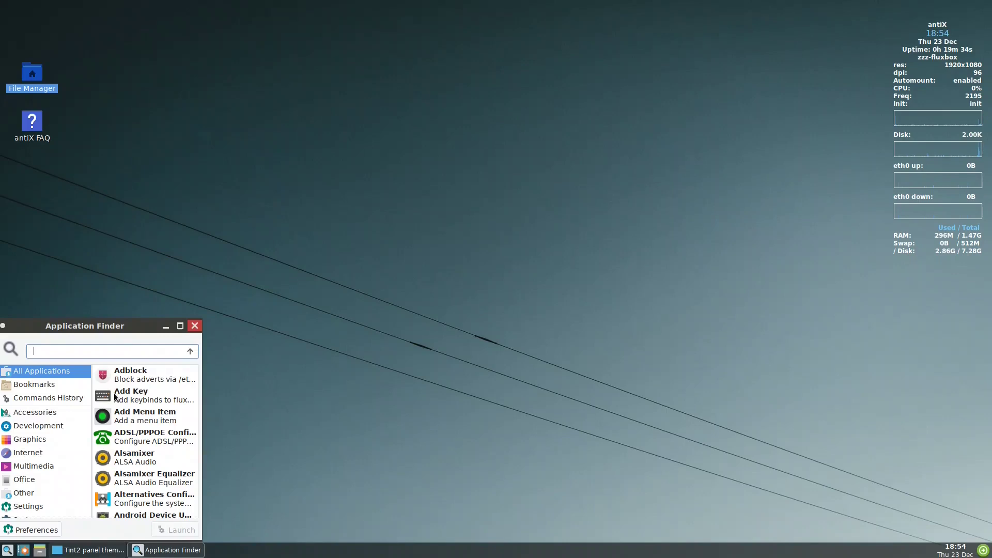
{"action": "left_click", "coordinate": [24, 550]}
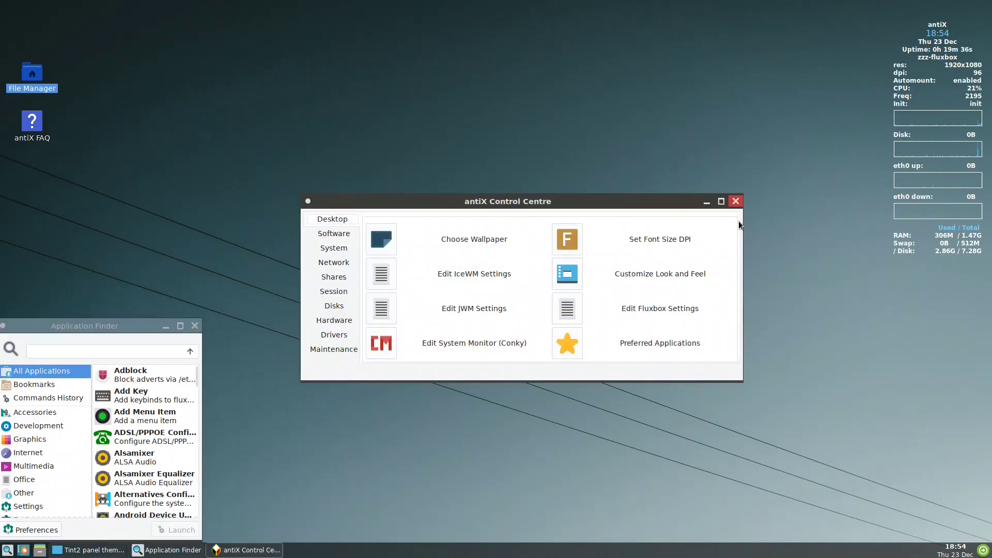
{"action": "left_click", "coordinate": [738, 201]}
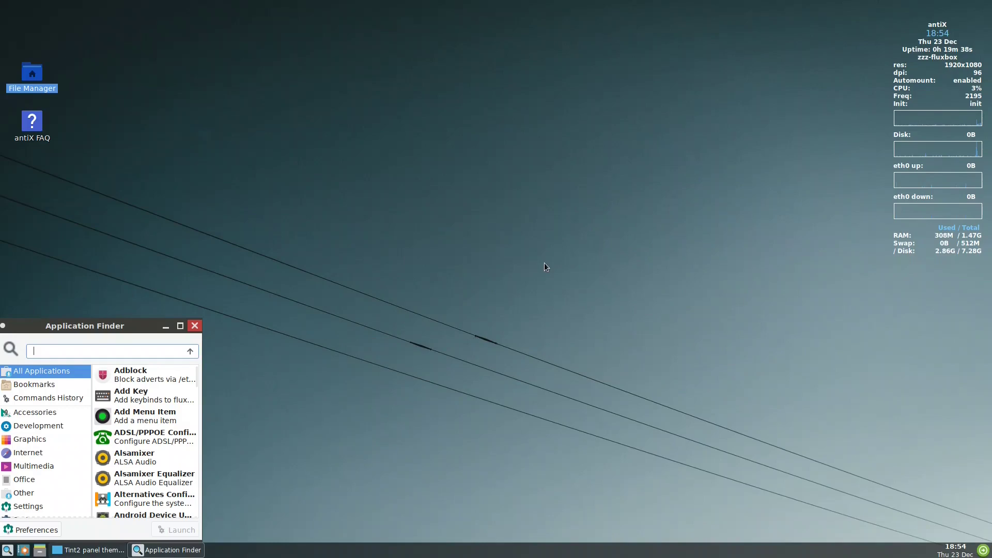
{"action": "left_click", "coordinate": [39, 550]}
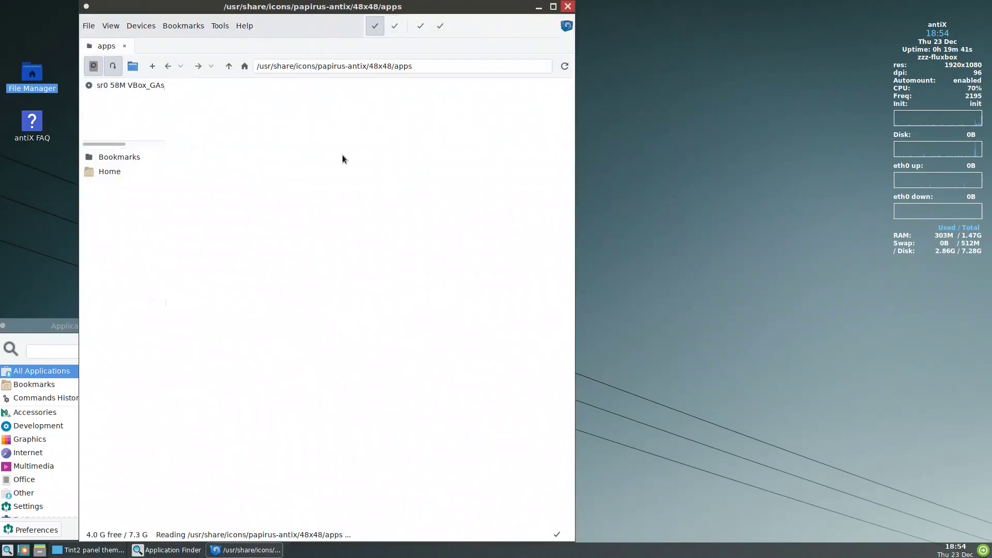
{"action": "left_click", "coordinate": [231, 66]}
{"action": "left_click", "coordinate": [231, 67]}
{"action": "left_click", "coordinate": [230, 66]}
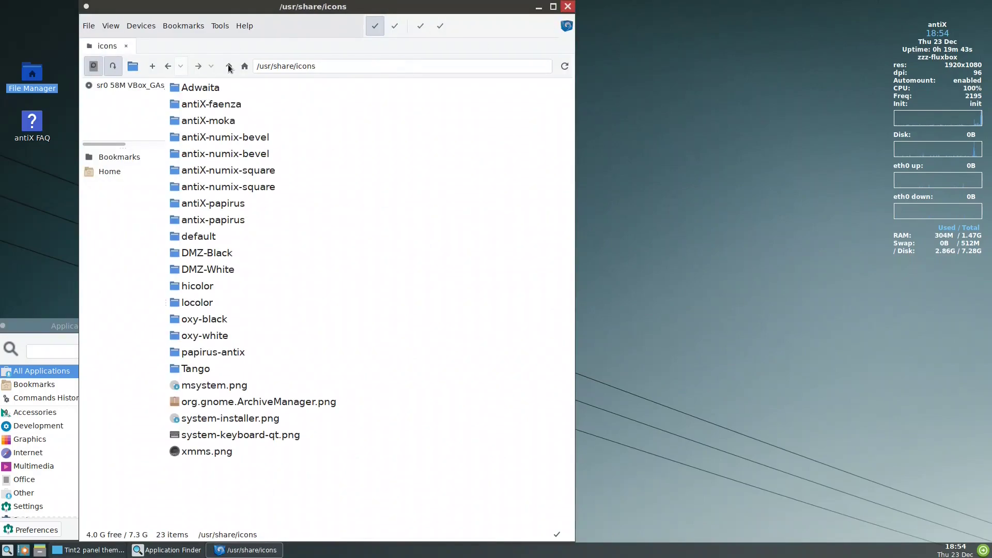
{"action": "left_click", "coordinate": [231, 67]}
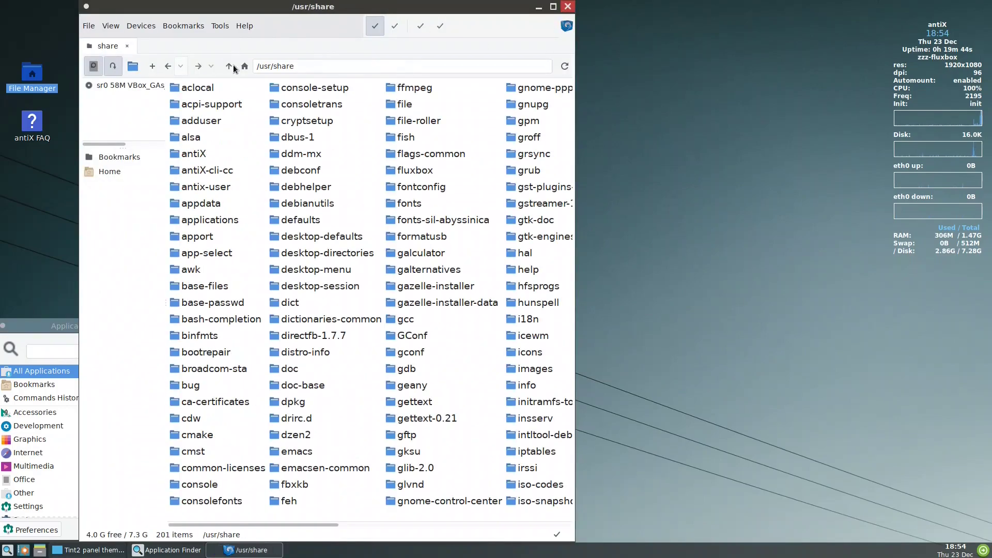
{"action": "left_click", "coordinate": [568, 6]}
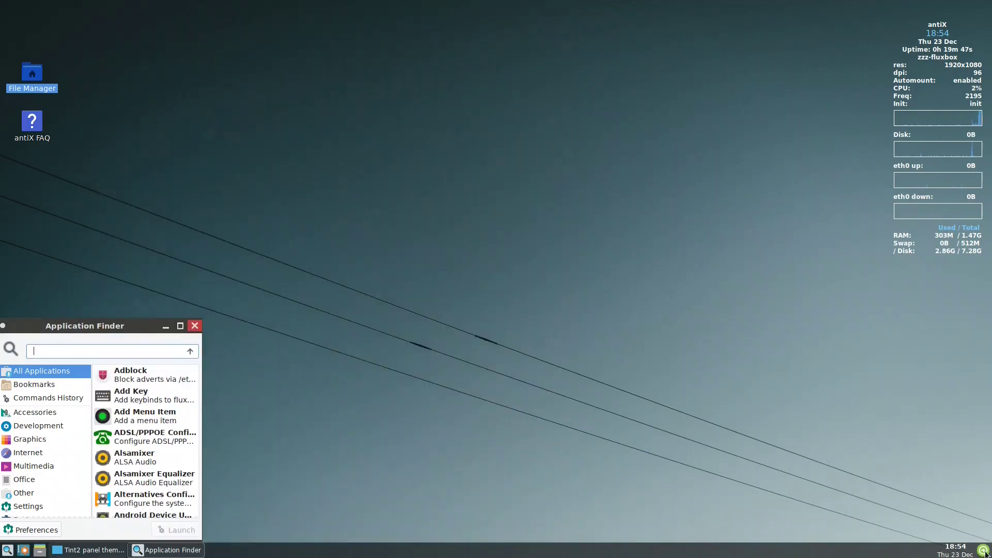
{"action": "left_click", "coordinate": [983, 550]}
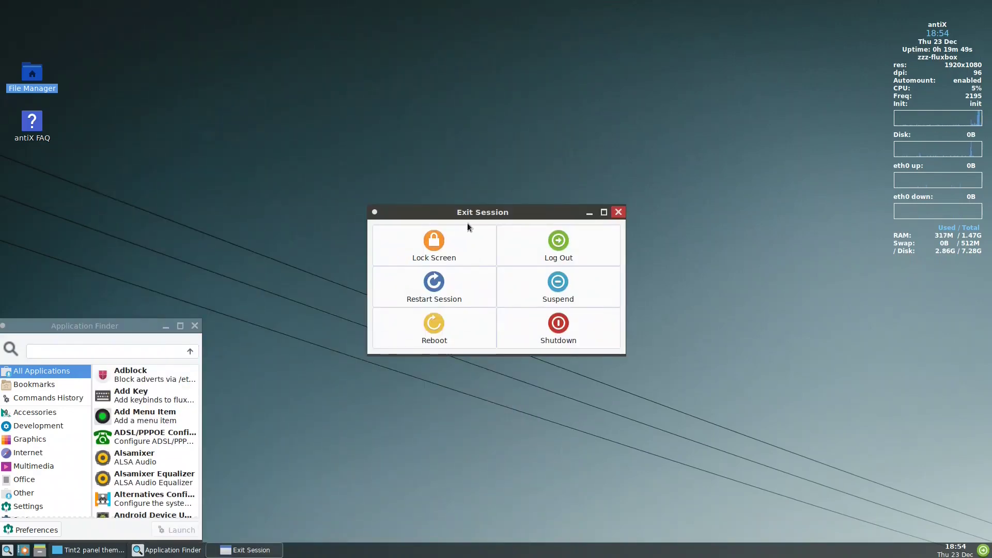
{"action": "left_click", "coordinate": [619, 212]}
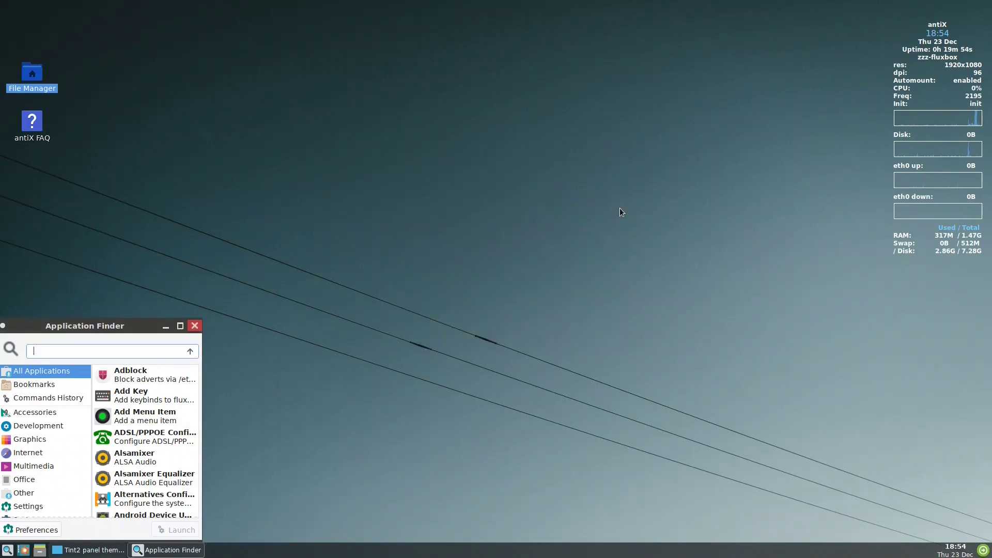
{"action": "left_click", "coordinate": [194, 326]}
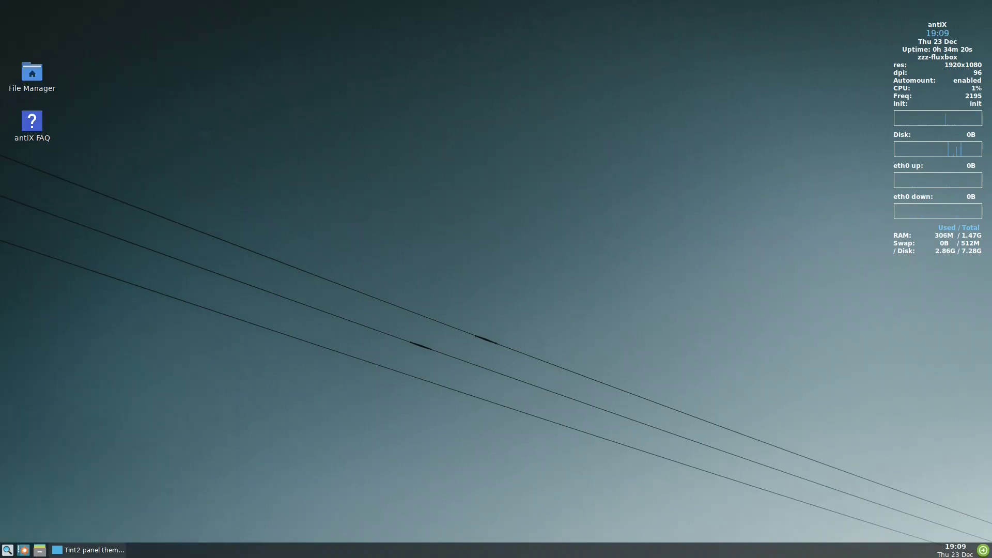
- Reopen the user's tint2rc theme properties and go to the Button 3 settings
{"action": "left_click", "coordinate": [66, 553]}
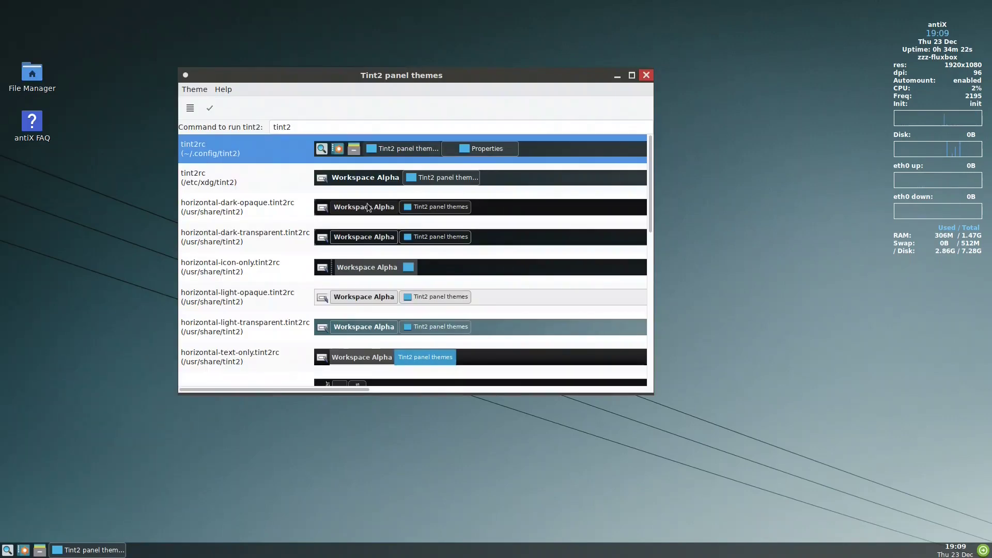
{"action": "double_click", "coordinate": [271, 155]}
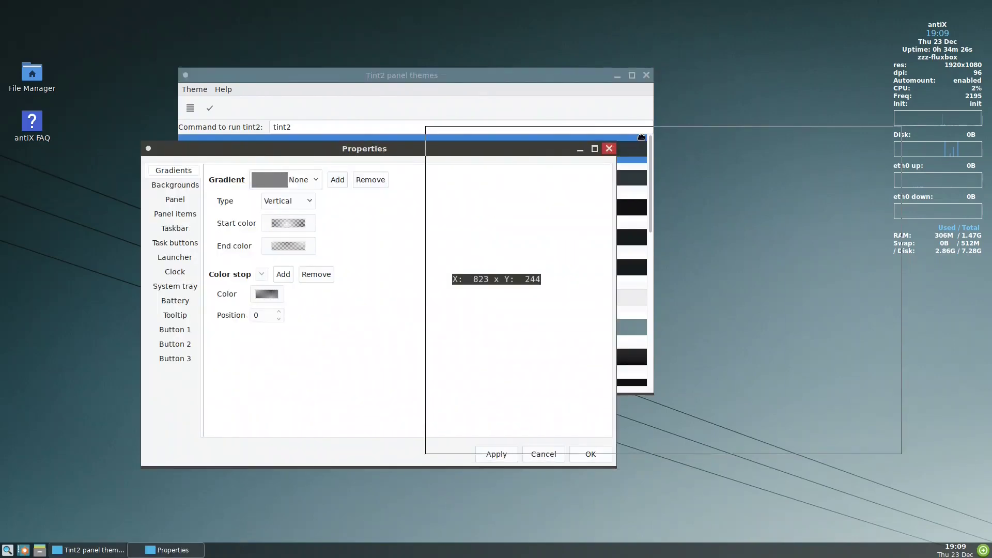
{"action": "left_click_drag", "start_coordinate": [641, 137], "coordinate": [535, 152]}
{"action": "left_click", "coordinate": [358, 359]}
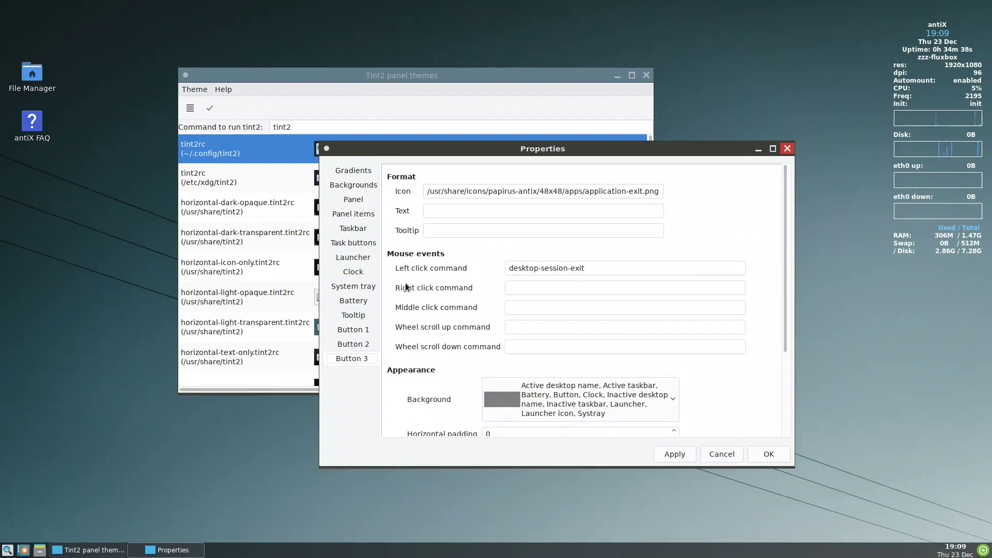
- Set Button 3's right-click command to tint2conf, apply, and close Properties with OK
{"action": "left_click", "coordinate": [519, 289]}
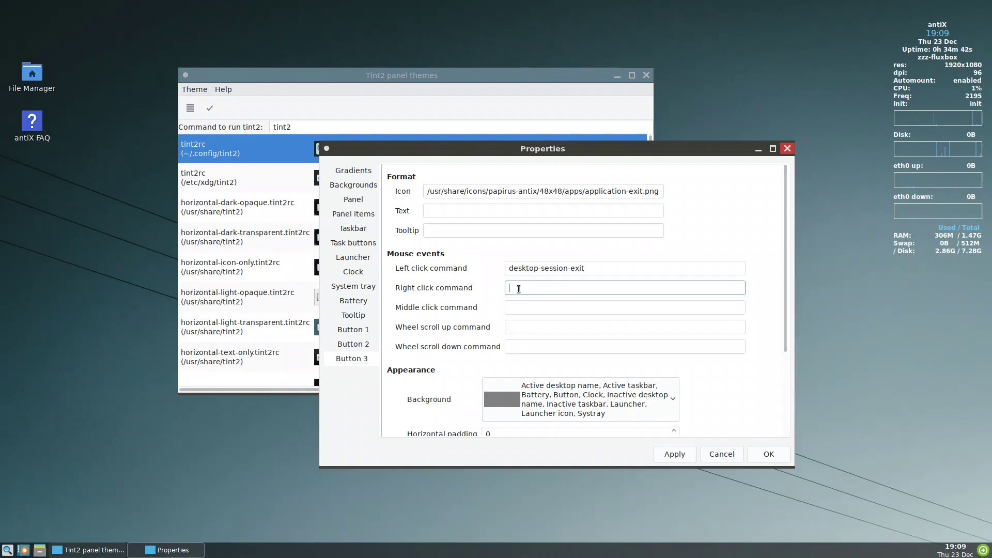
{"action": "type", "text": "tint2conf"}
{"action": "left_click", "coordinate": [683, 455]}
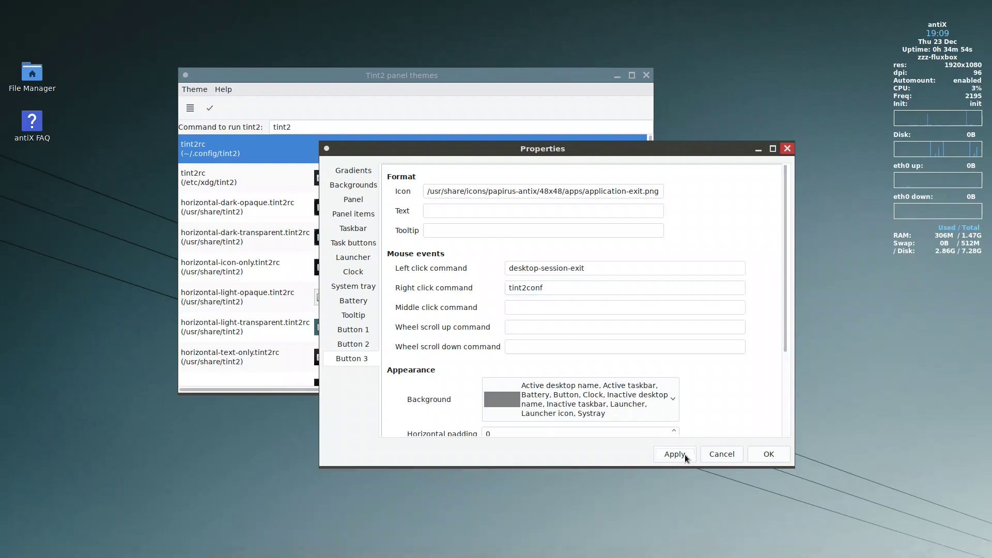
{"action": "left_click", "coordinate": [770, 457]}
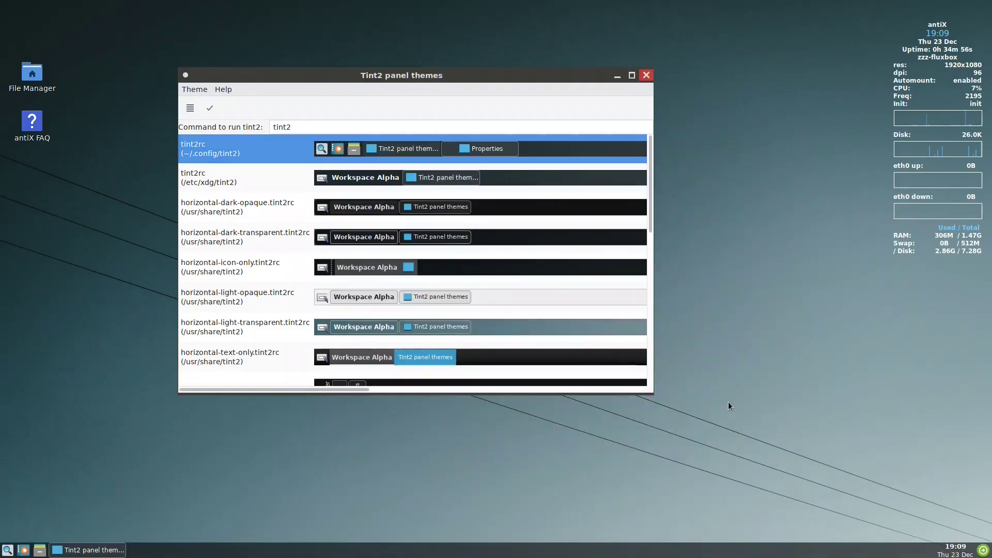
{"action": "left_click", "coordinate": [646, 75]}
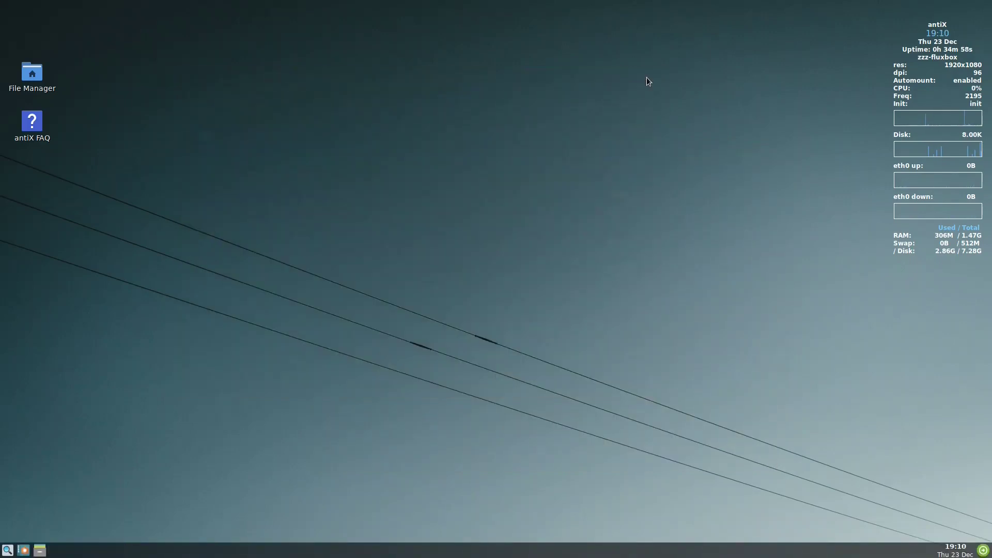
{"action": "left_click", "coordinate": [983, 552]}
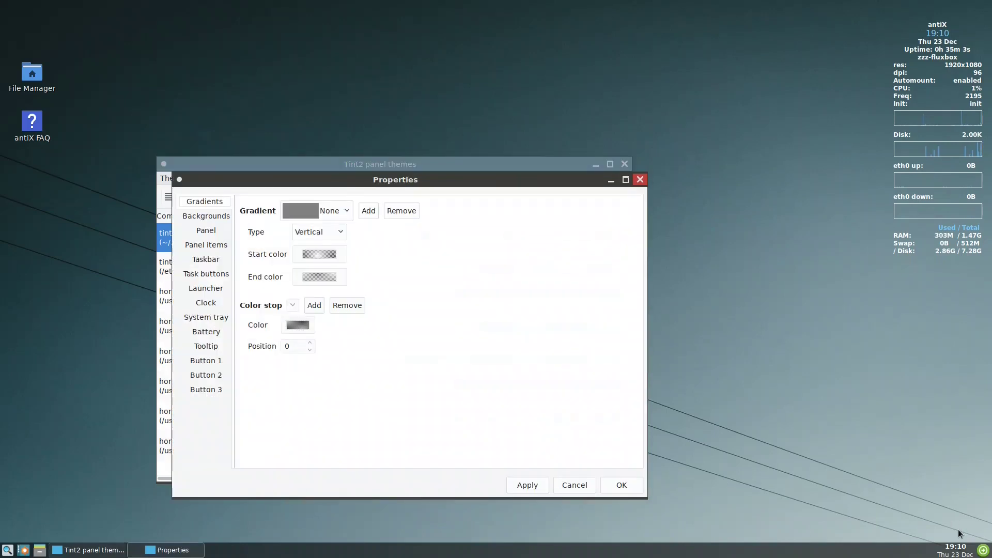
{"action": "left_click", "coordinate": [983, 551]}
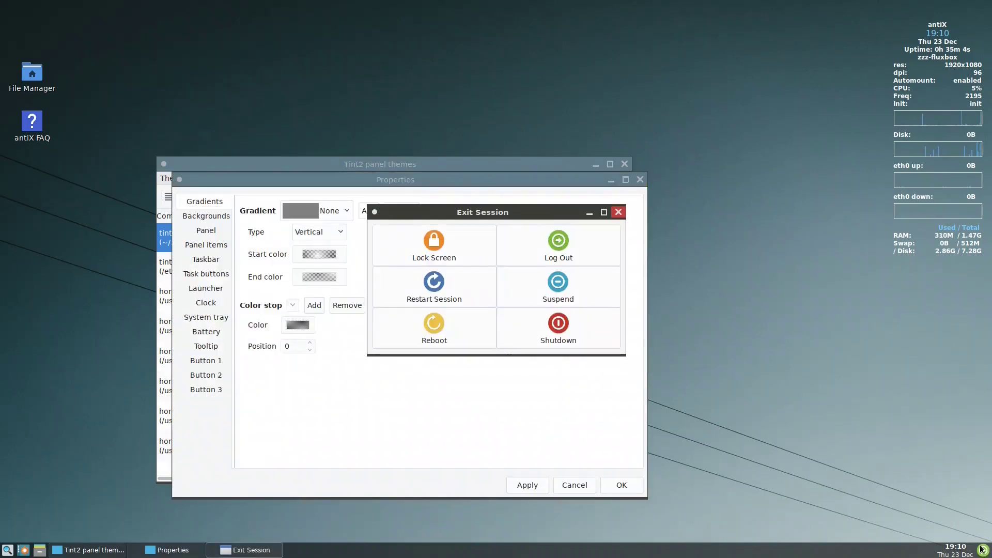
{"action": "left_click", "coordinate": [618, 212]}
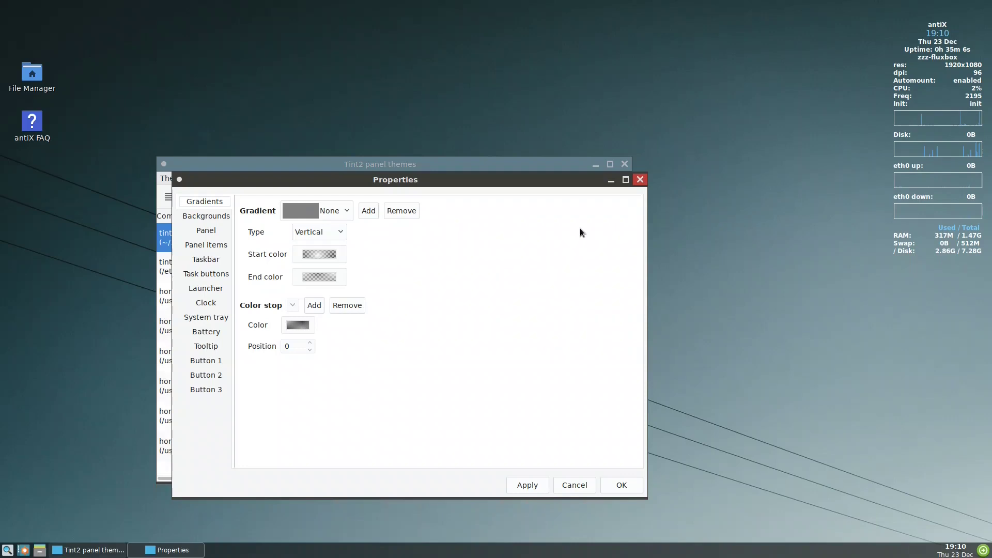
{"action": "left_click", "coordinate": [640, 178]}
{"action": "left_click", "coordinate": [625, 165]}
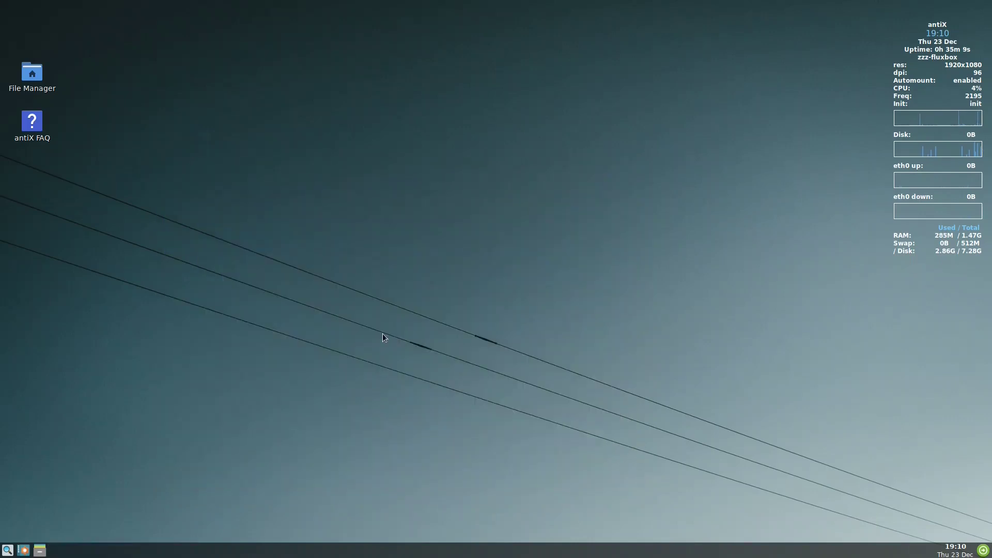
- Open the Fluxbox keys file for editing from the antiX Control Centre and scroll to its end
{"action": "right_click", "coordinate": [383, 278]}
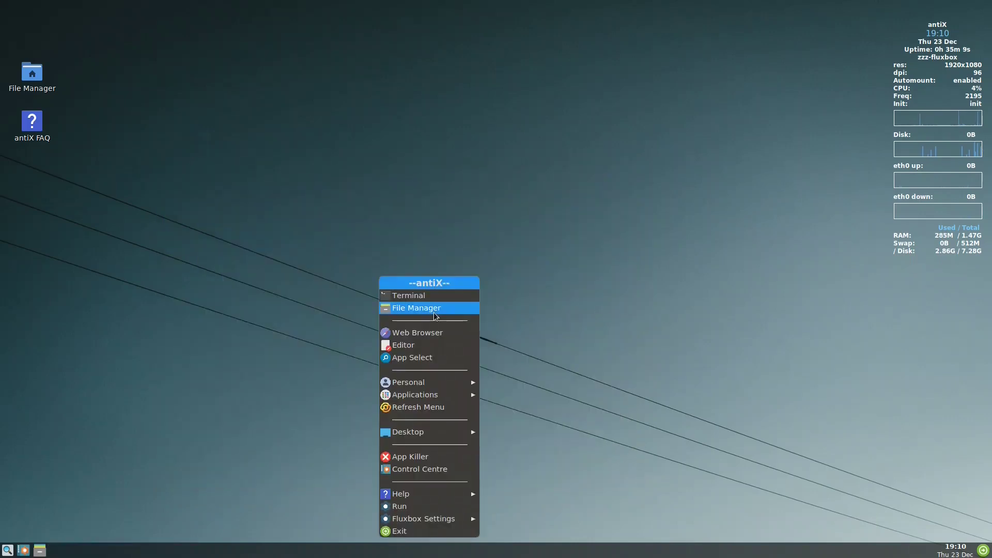
{"action": "left_click", "coordinate": [452, 468]}
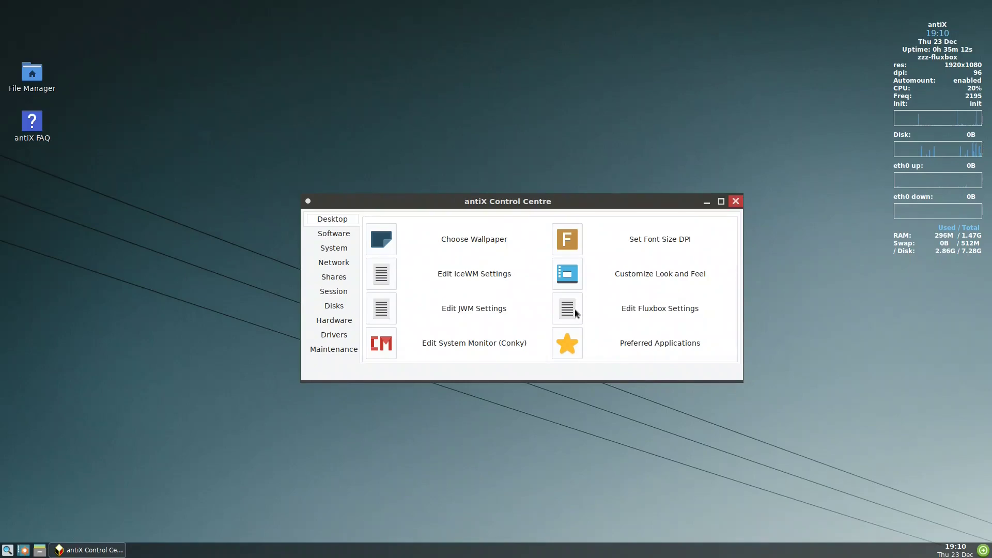
{"action": "left_click", "coordinate": [568, 308]}
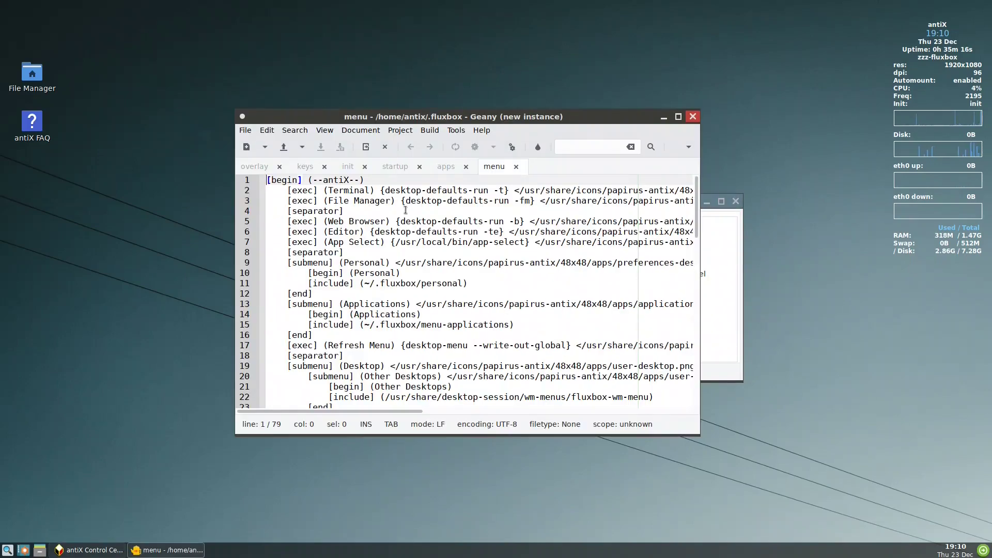
{"action": "left_click", "coordinate": [308, 166]}
{"action": "scroll", "coordinate": [355, 335], "scroll_direction": "down", "scroll_amount": 20}
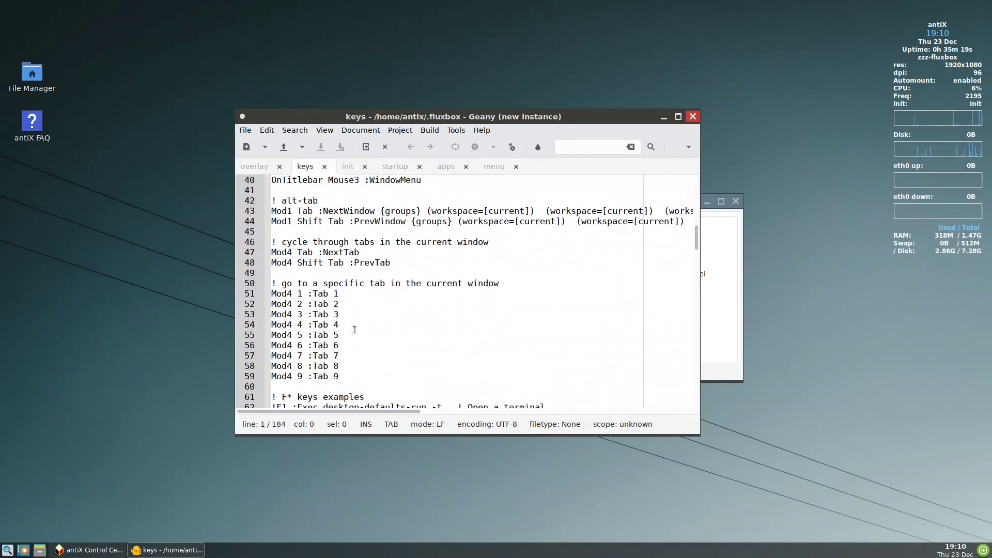
{"action": "scroll", "coordinate": [355, 335], "scroll_direction": "down", "scroll_amount": 20}
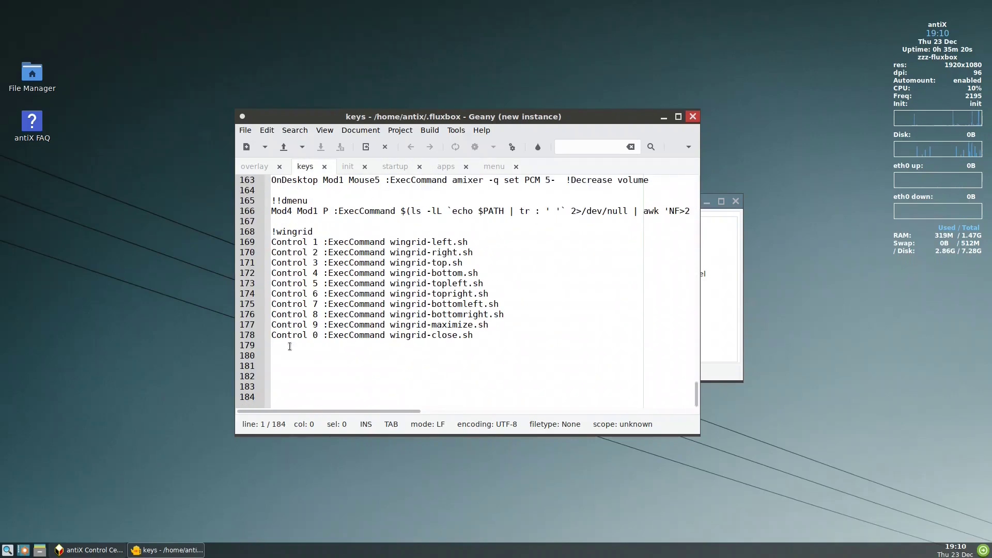
- Add new lines 'Mod4 d', 'Mod4 c' and 'Mod4 e :Exec zzzfm' after the wingrid bindings
{"action": "left_click", "coordinate": [274, 345]}
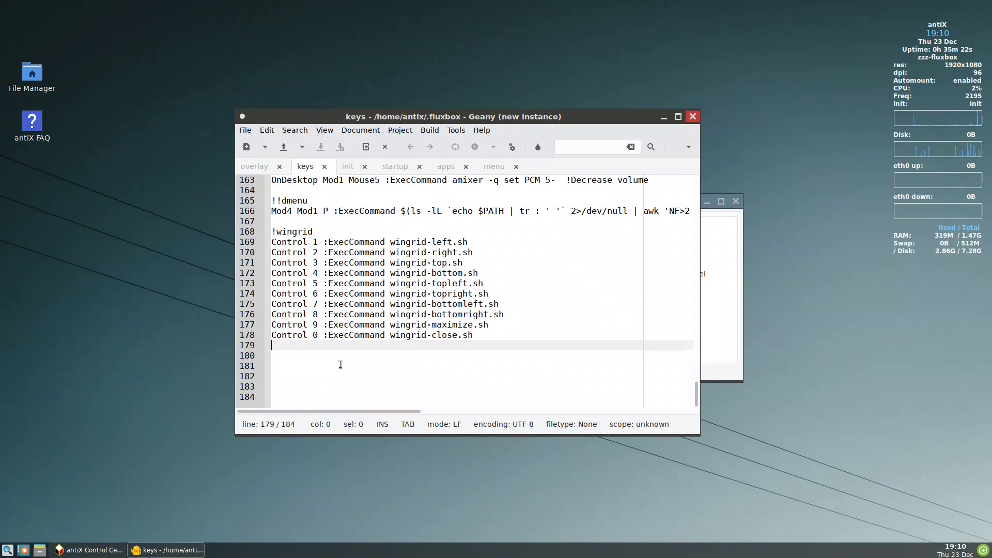
{"action": "type", "text": "Mod4"}
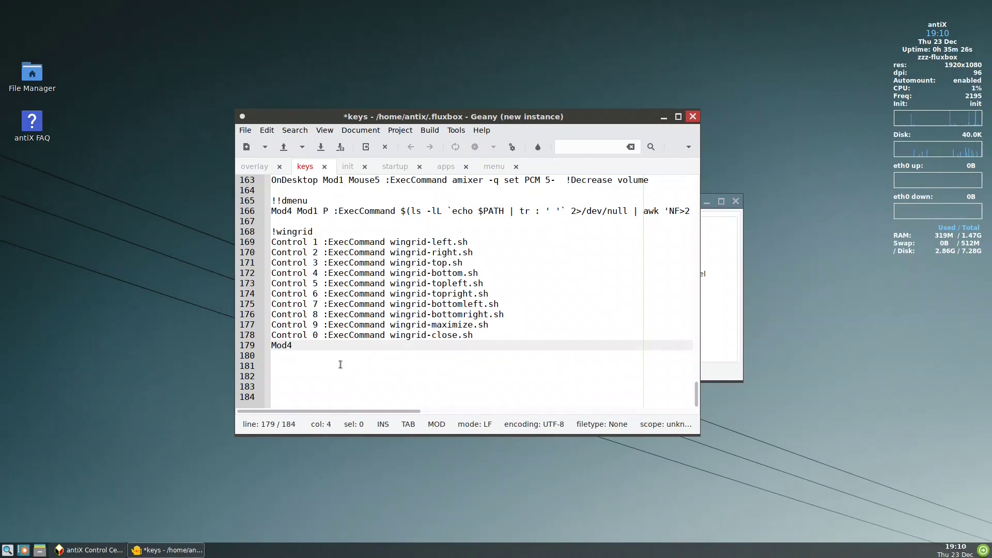
{"action": "type", "text": " d"}
{"action": "key", "text": "Return"}
{"action": "type", "text": "Mod"}
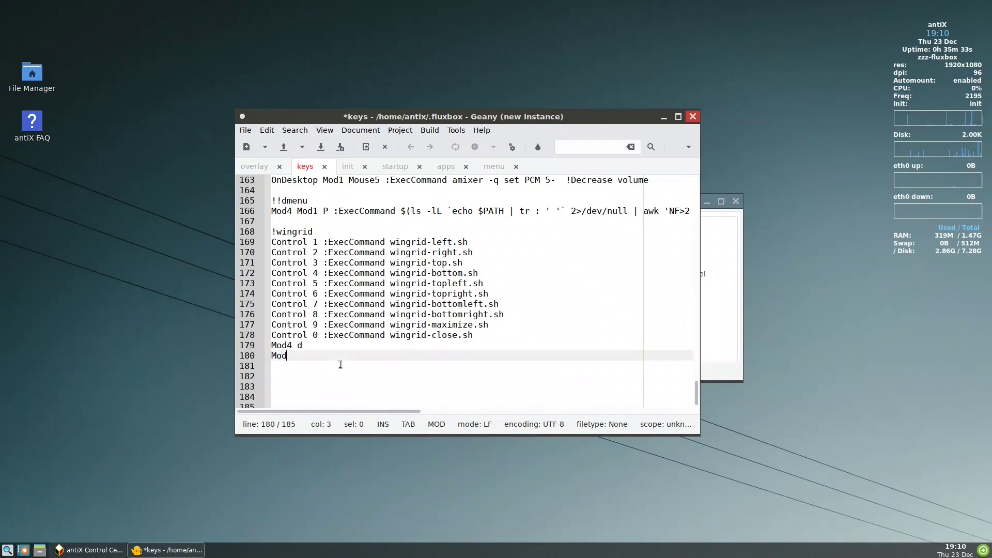
{"action": "type", "text": "4 c"}
{"action": "key", "text": "Return"}
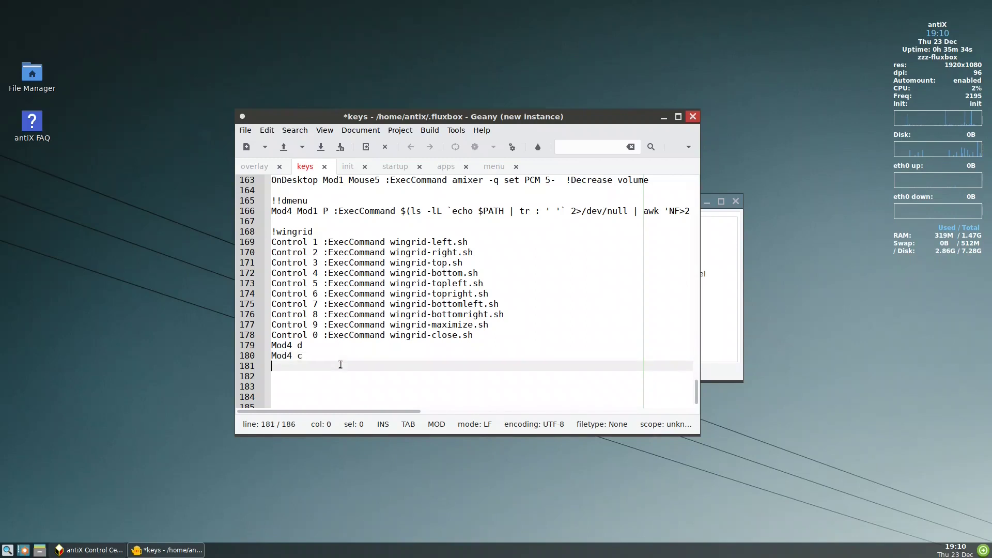
{"action": "type", "text": "Mod4 e :Exec zzzfm"}
- Complete the bindings as 'Mod4 c :Exec antixcc.sh' and 'Mod4 d :ToggleCmd {ShowDesktop}', then save
{"action": "left_click", "coordinate": [326, 357]}
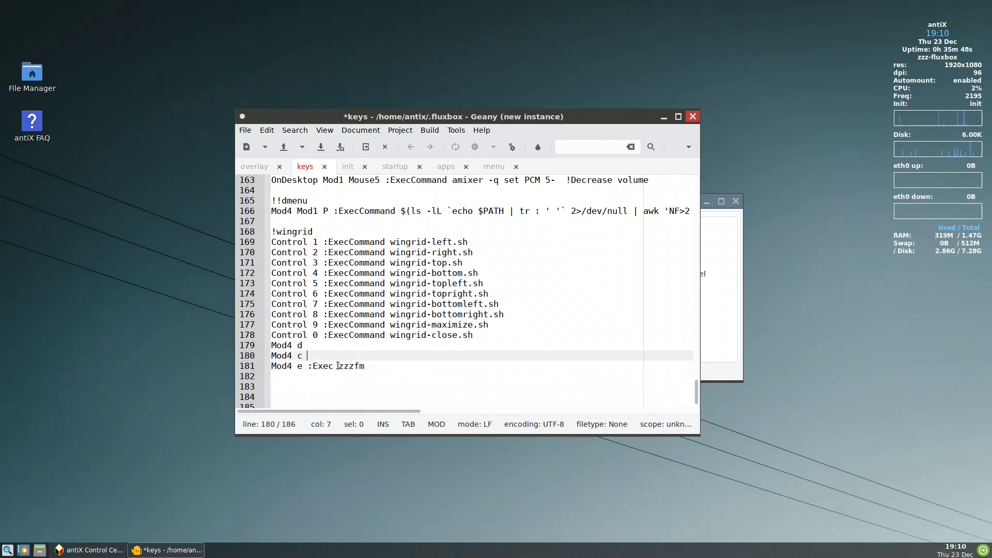
{"action": "type", "text": ":"}
{"action": "key", "text": "BackSpace"}
{"action": "type", "text": "Exec a"}
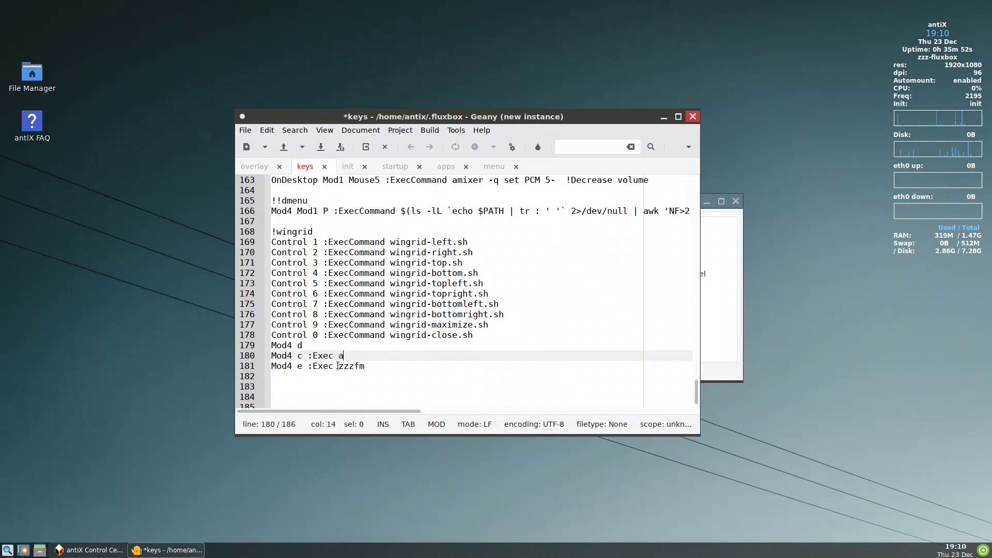
{"action": "type", "text": "ntixcc.sh"}
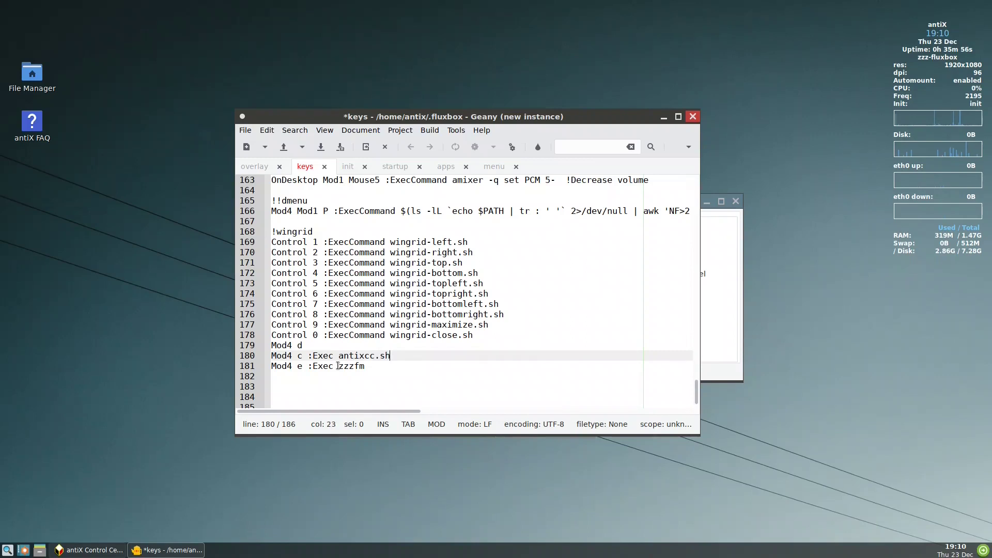
{"action": "left_click", "coordinate": [316, 346]}
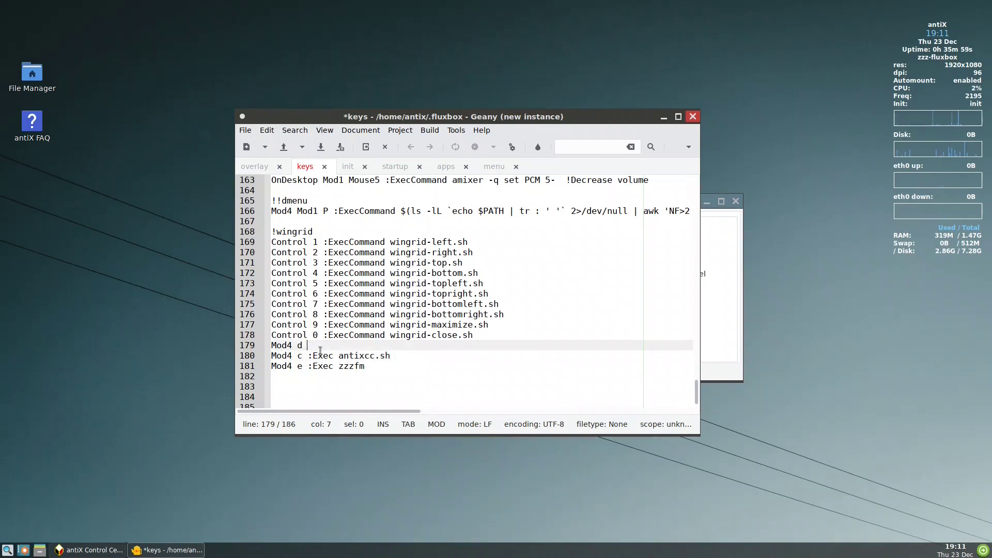
{"action": "type", "text": ":"}
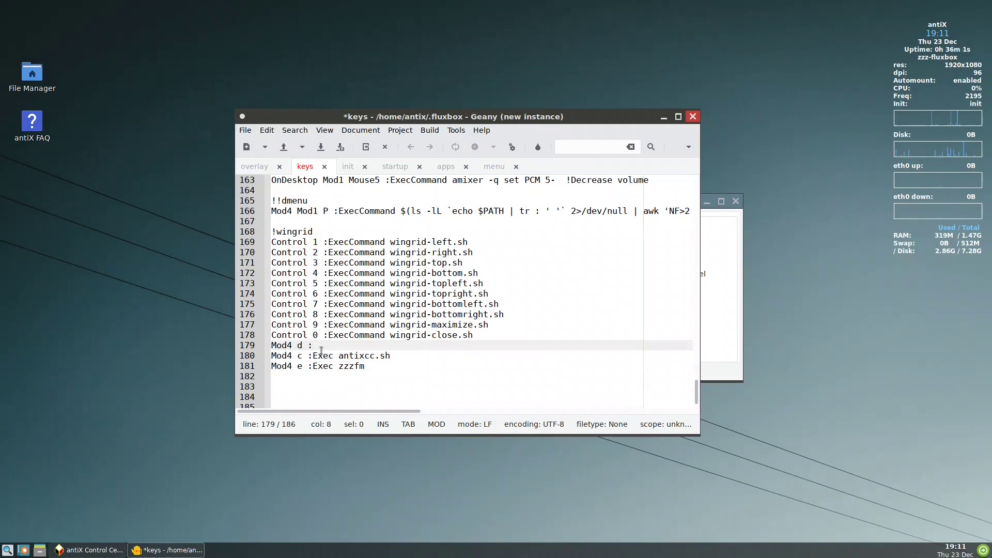
{"action": "type", "text": "ToggleCmd {Sh"}
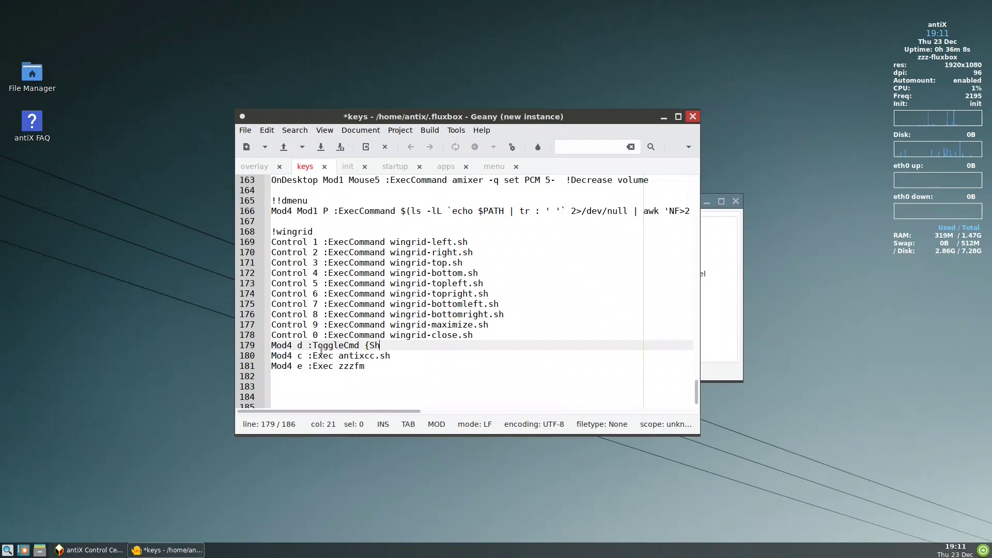
{"action": "type", "text": "owDes"}
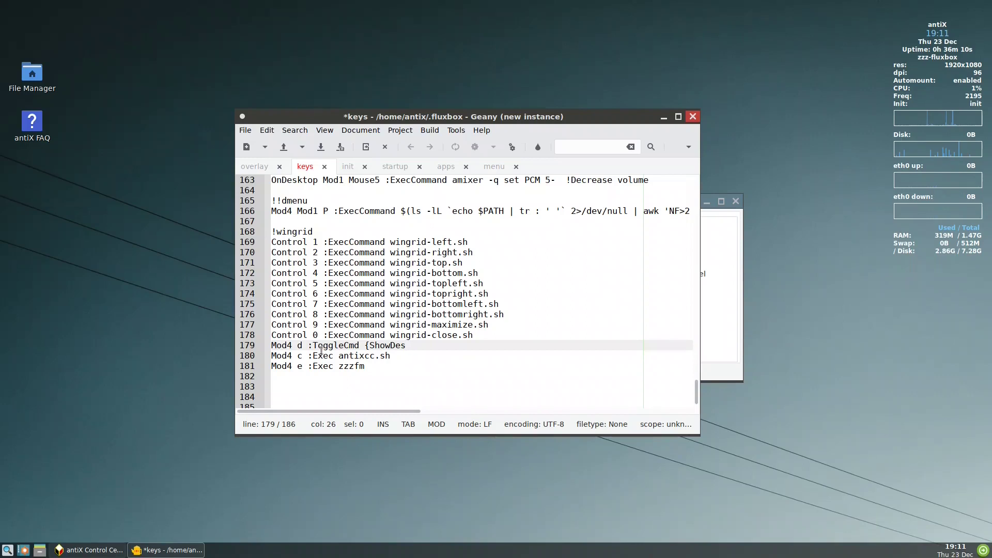
{"action": "type", "text": "ktop}"}
{"action": "left_click", "coordinate": [320, 147]}
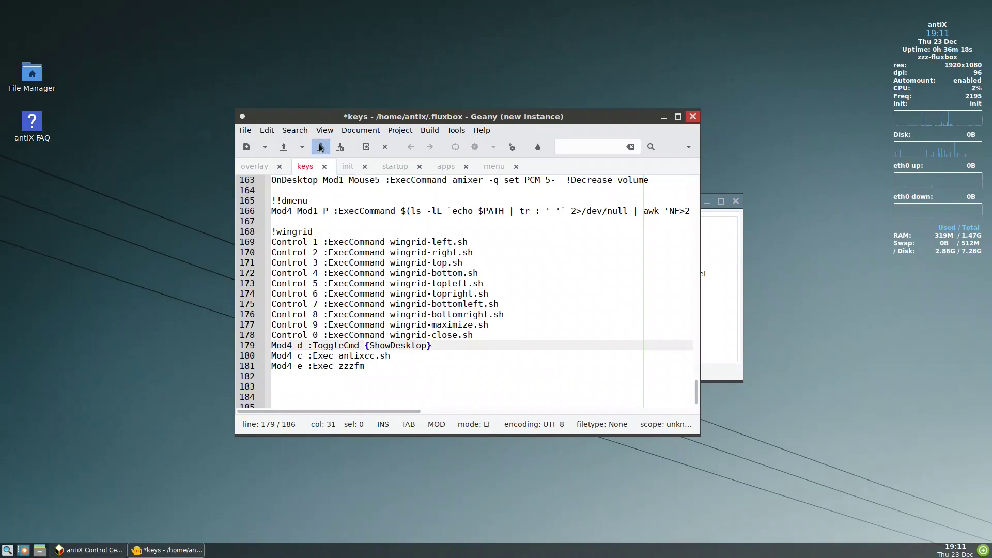
- Close Geany and restart Fluxbox from the desktop menu to load the new keys
{"action": "left_click", "coordinate": [693, 116]}
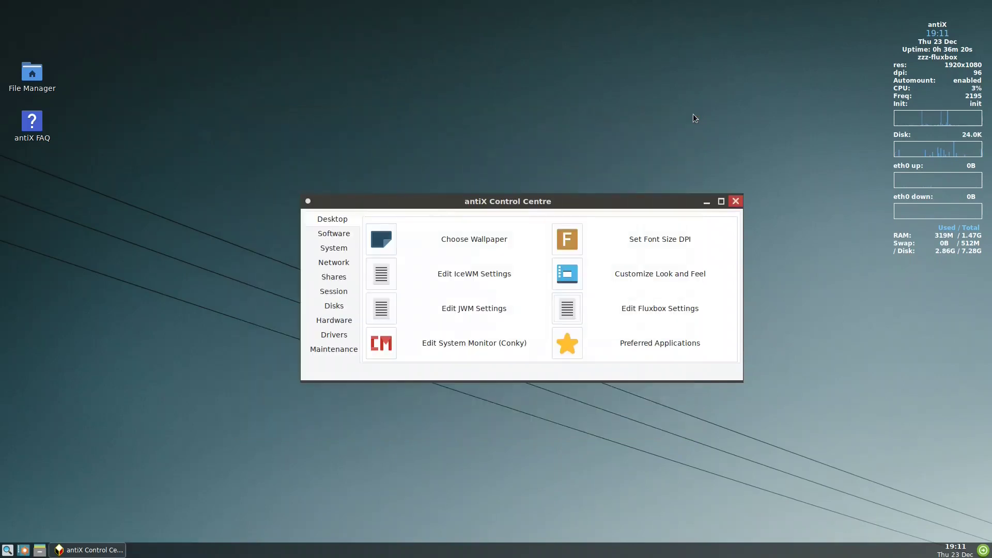
{"action": "right_click", "coordinate": [236, 270]}
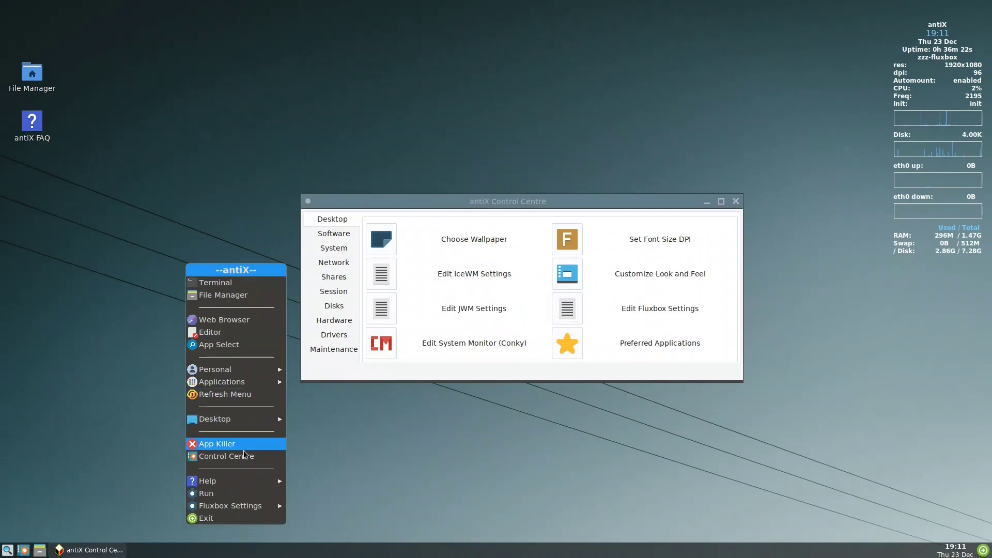
{"action": "mouse_move", "coordinate": [233, 506]}
{"action": "left_click", "coordinate": [338, 552]}
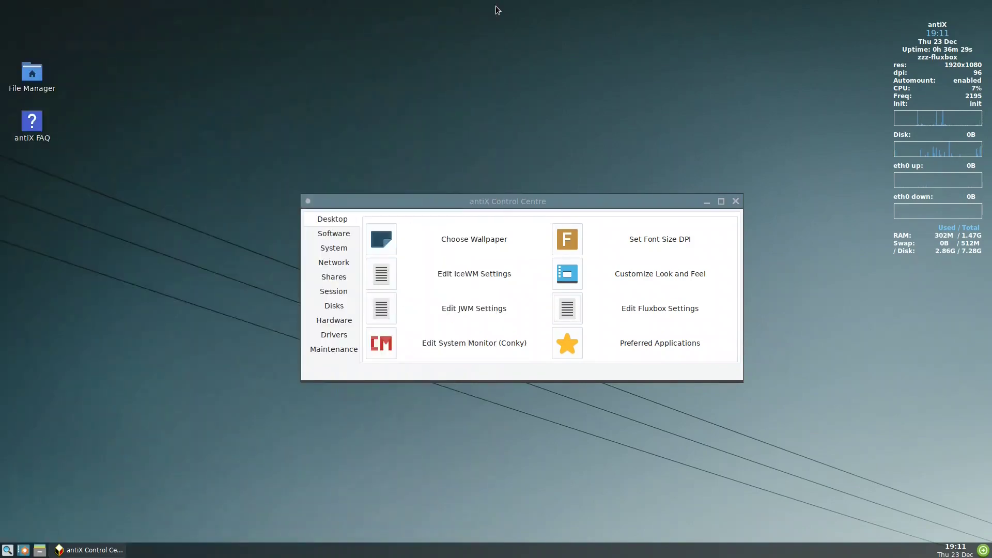
- Close the file manager and Control Centre, reopen both from panel buttons, then close them again
{"action": "left_click", "coordinate": [489, 7]}
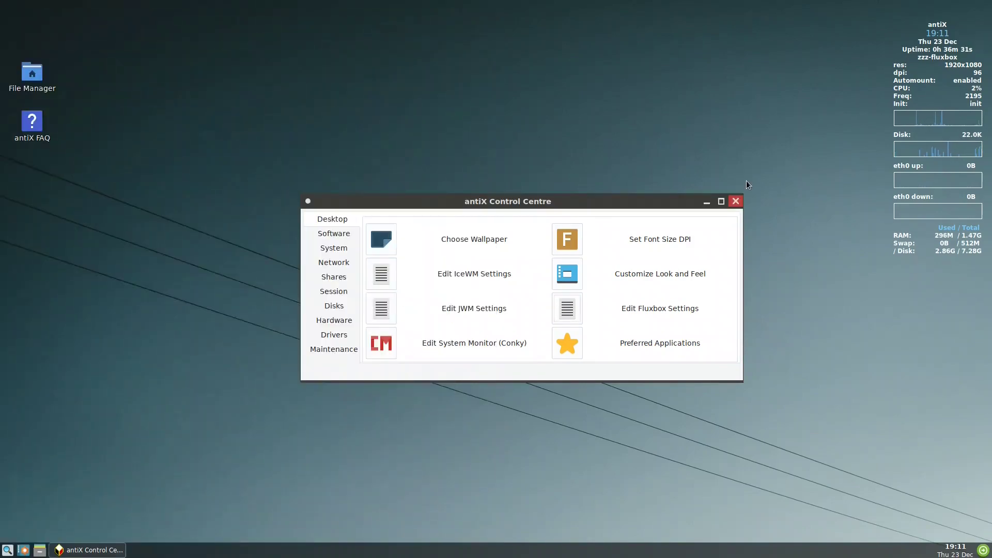
{"action": "left_click", "coordinate": [736, 202]}
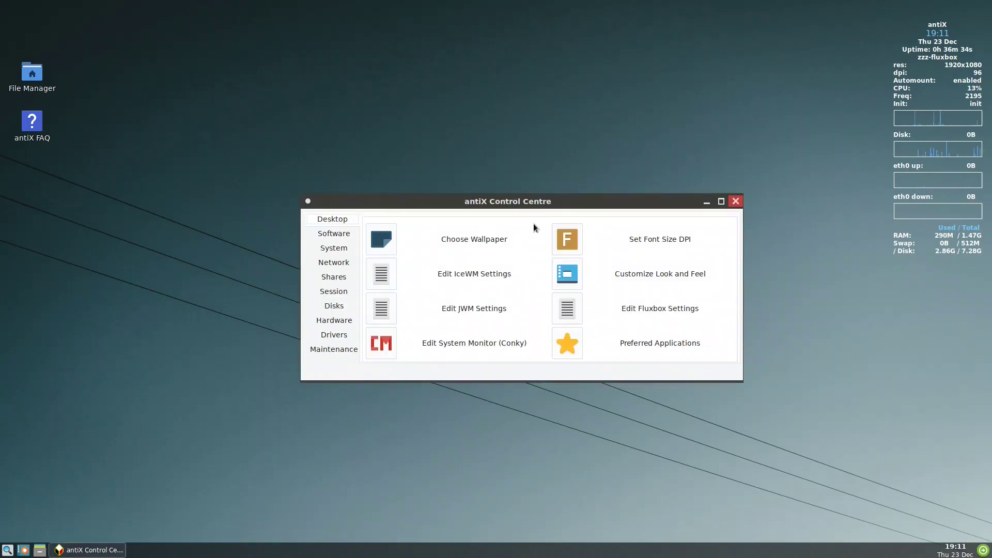
{"action": "left_click", "coordinate": [739, 201]}
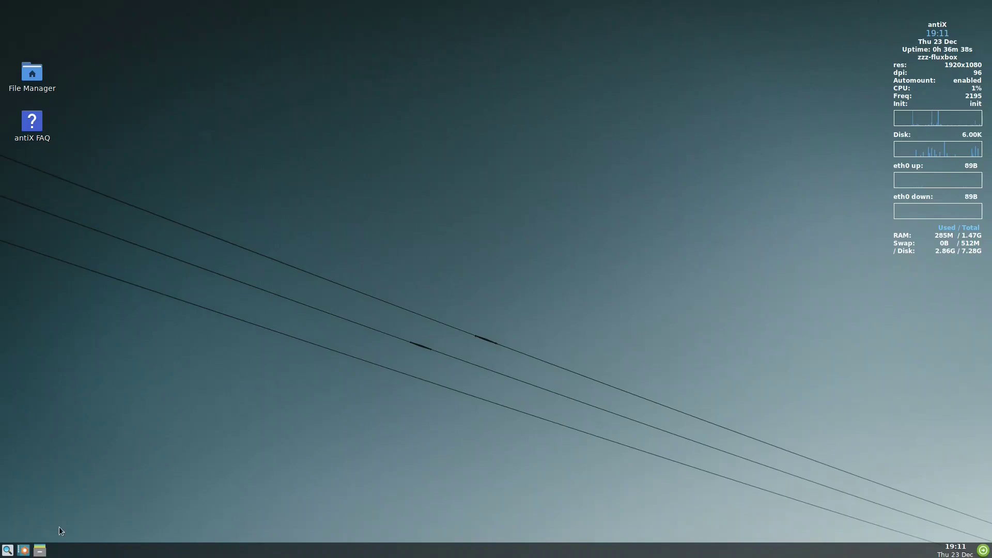
{"action": "left_click", "coordinate": [40, 550]}
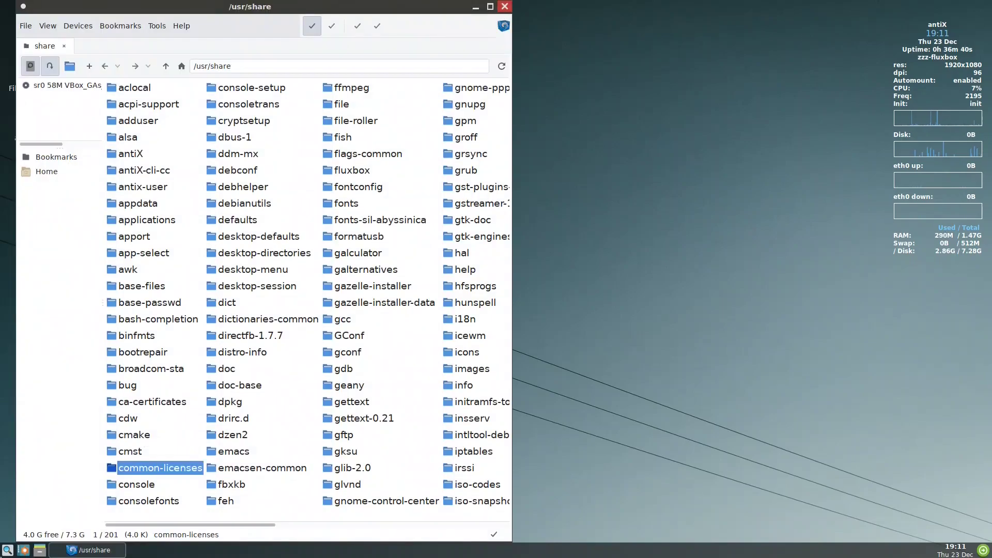
{"action": "left_click", "coordinate": [23, 550]}
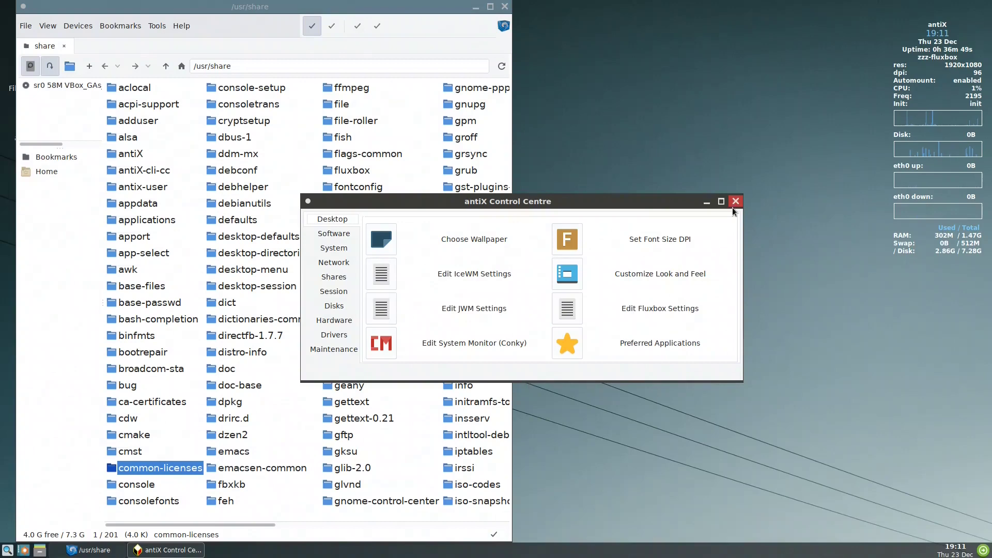
{"action": "left_click", "coordinate": [736, 201]}
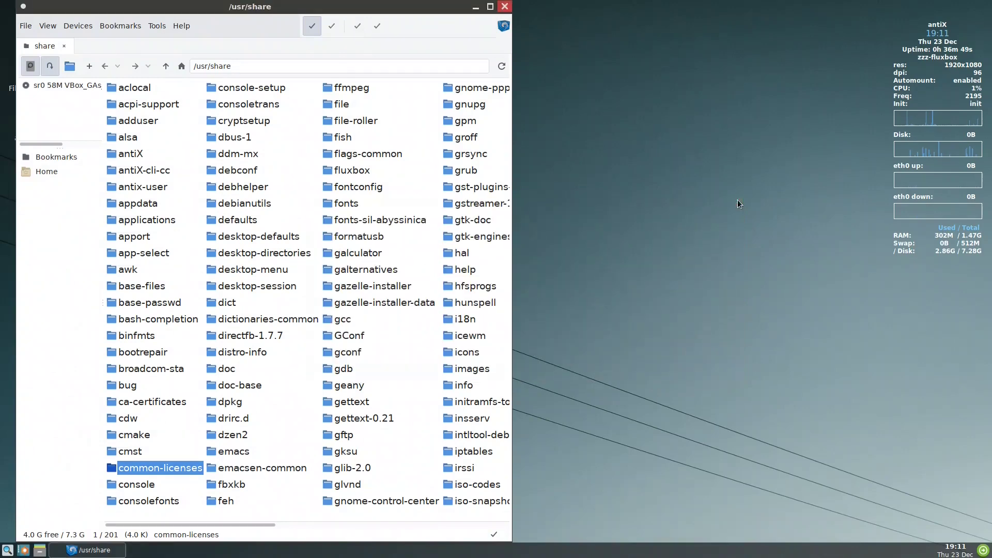
{"action": "left_click", "coordinate": [505, 6]}
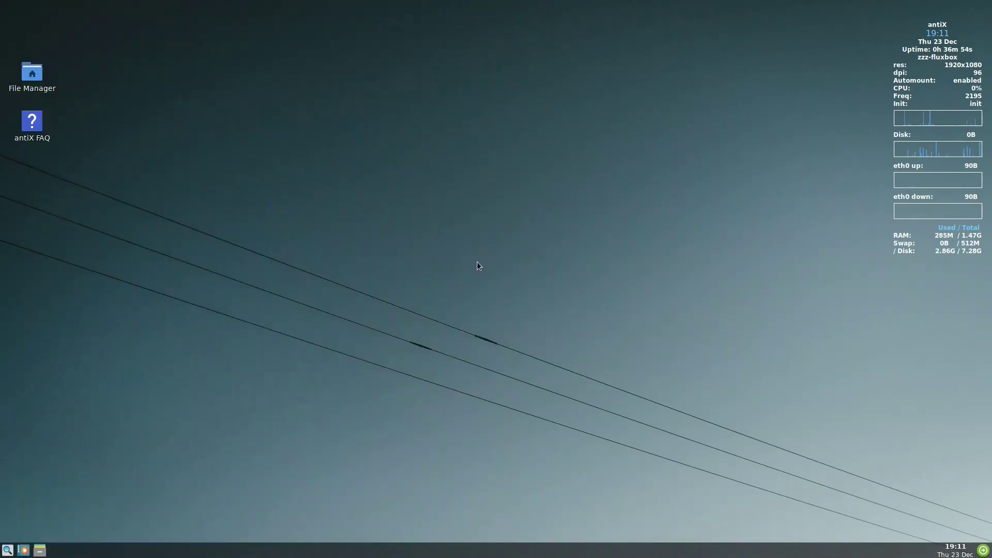